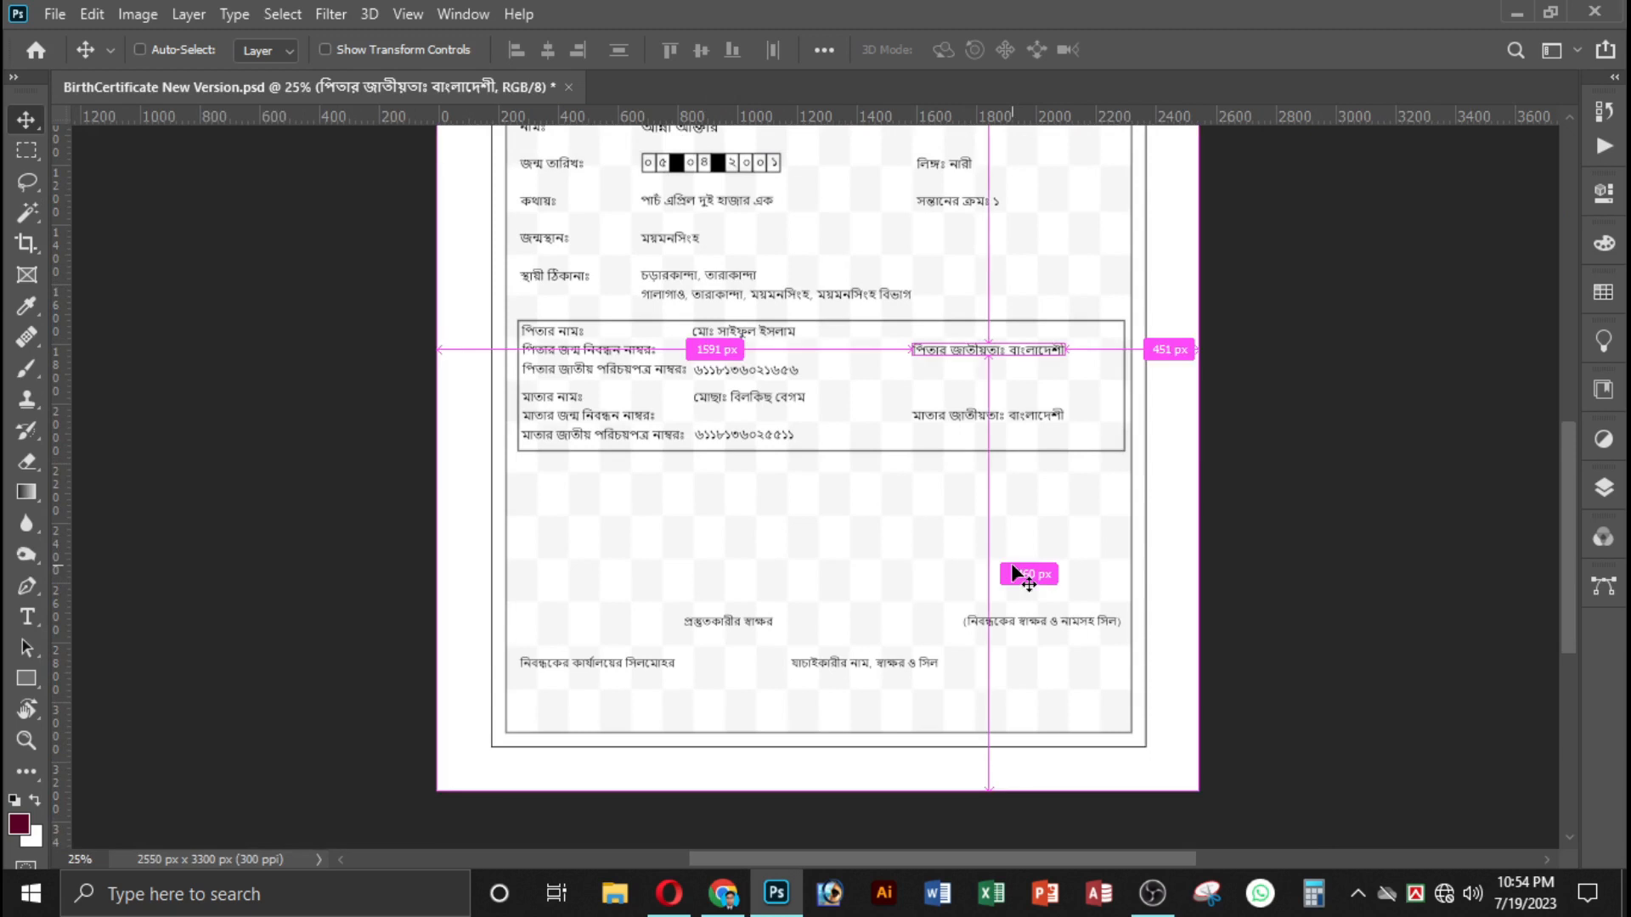
Examine the birth certificate template's overall page layout and its text fields.
key(ctrl+minus)
click(1506, 404)
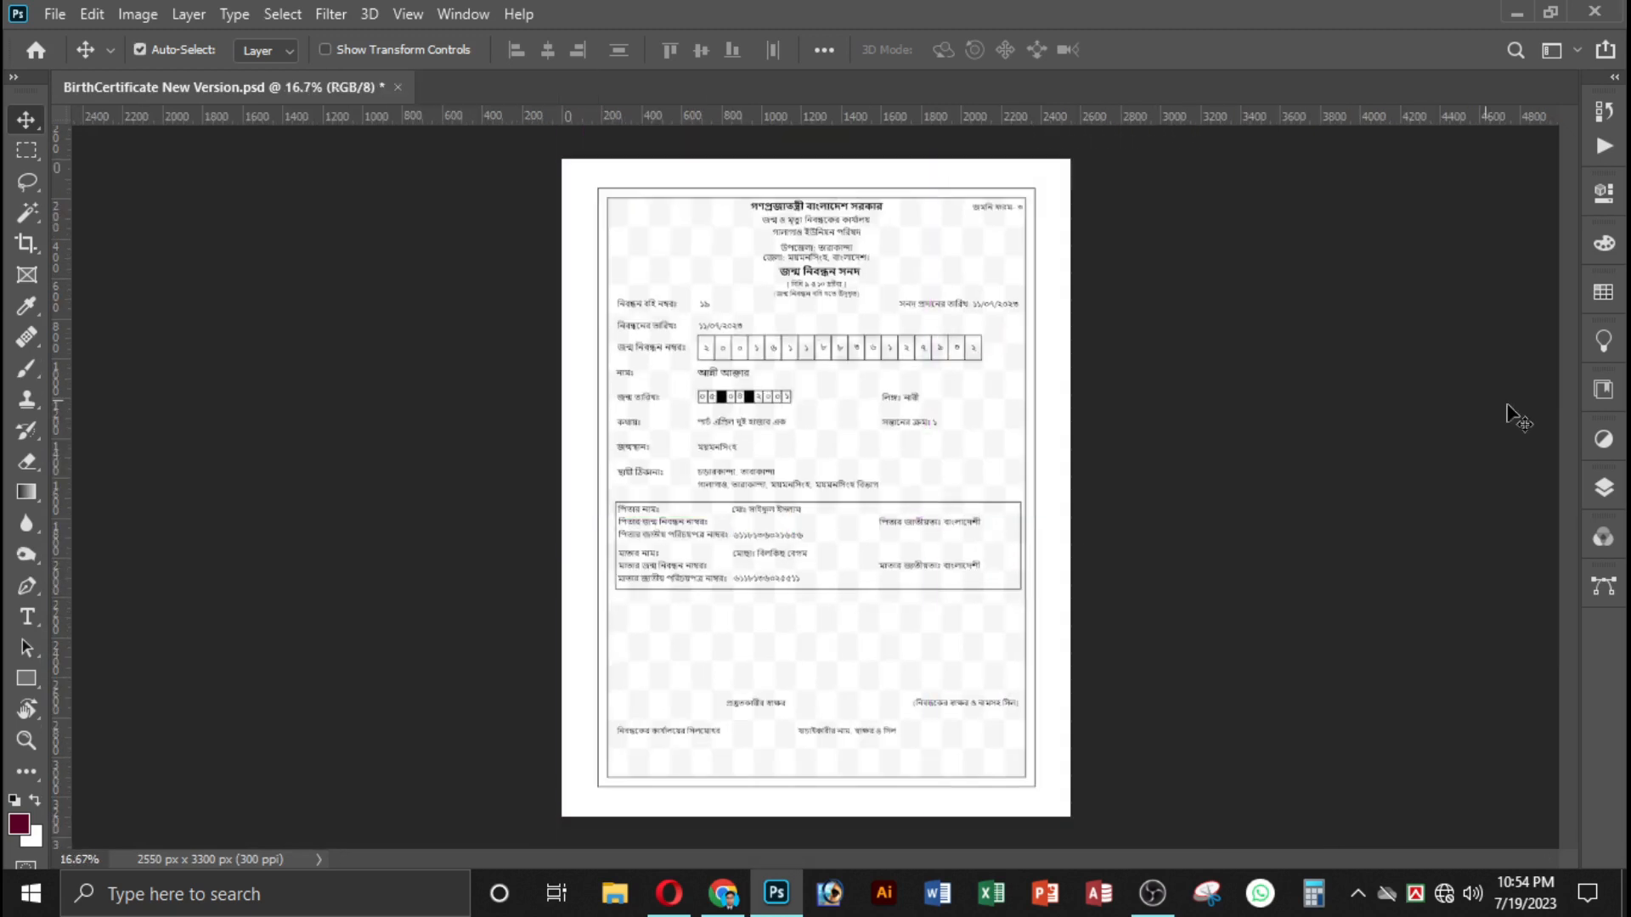
key(ctrl+plus)
key(ctrl+plus)
key(ctrl+plus)
key(ctrl+plus)
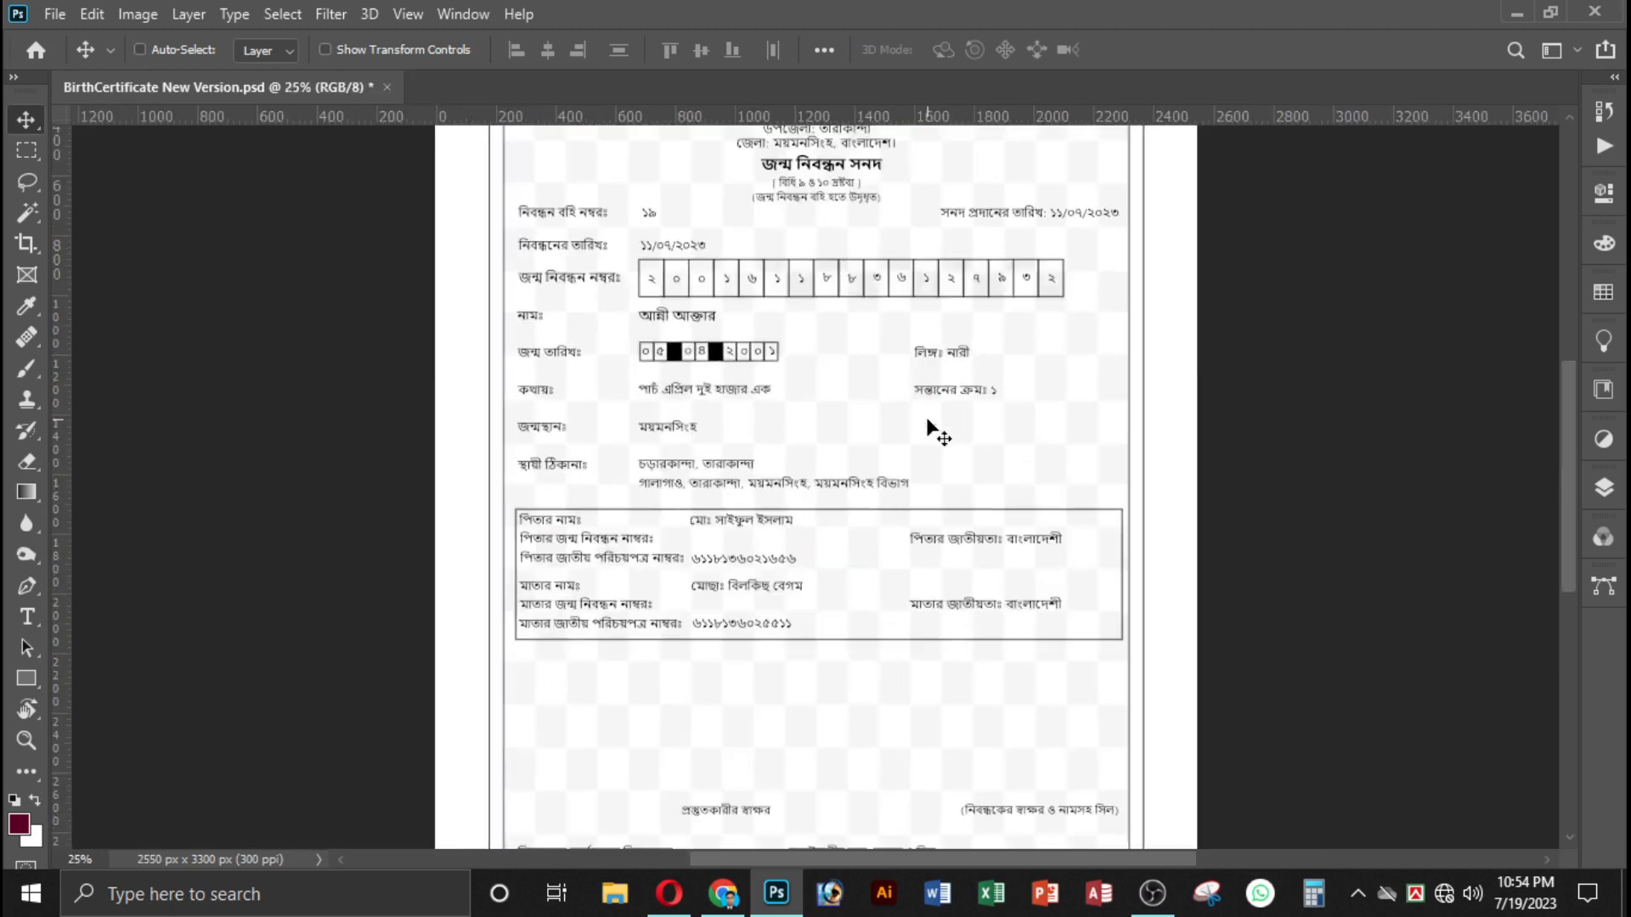
key(ctrl+minus)
scroll(892, 482, up, 5)
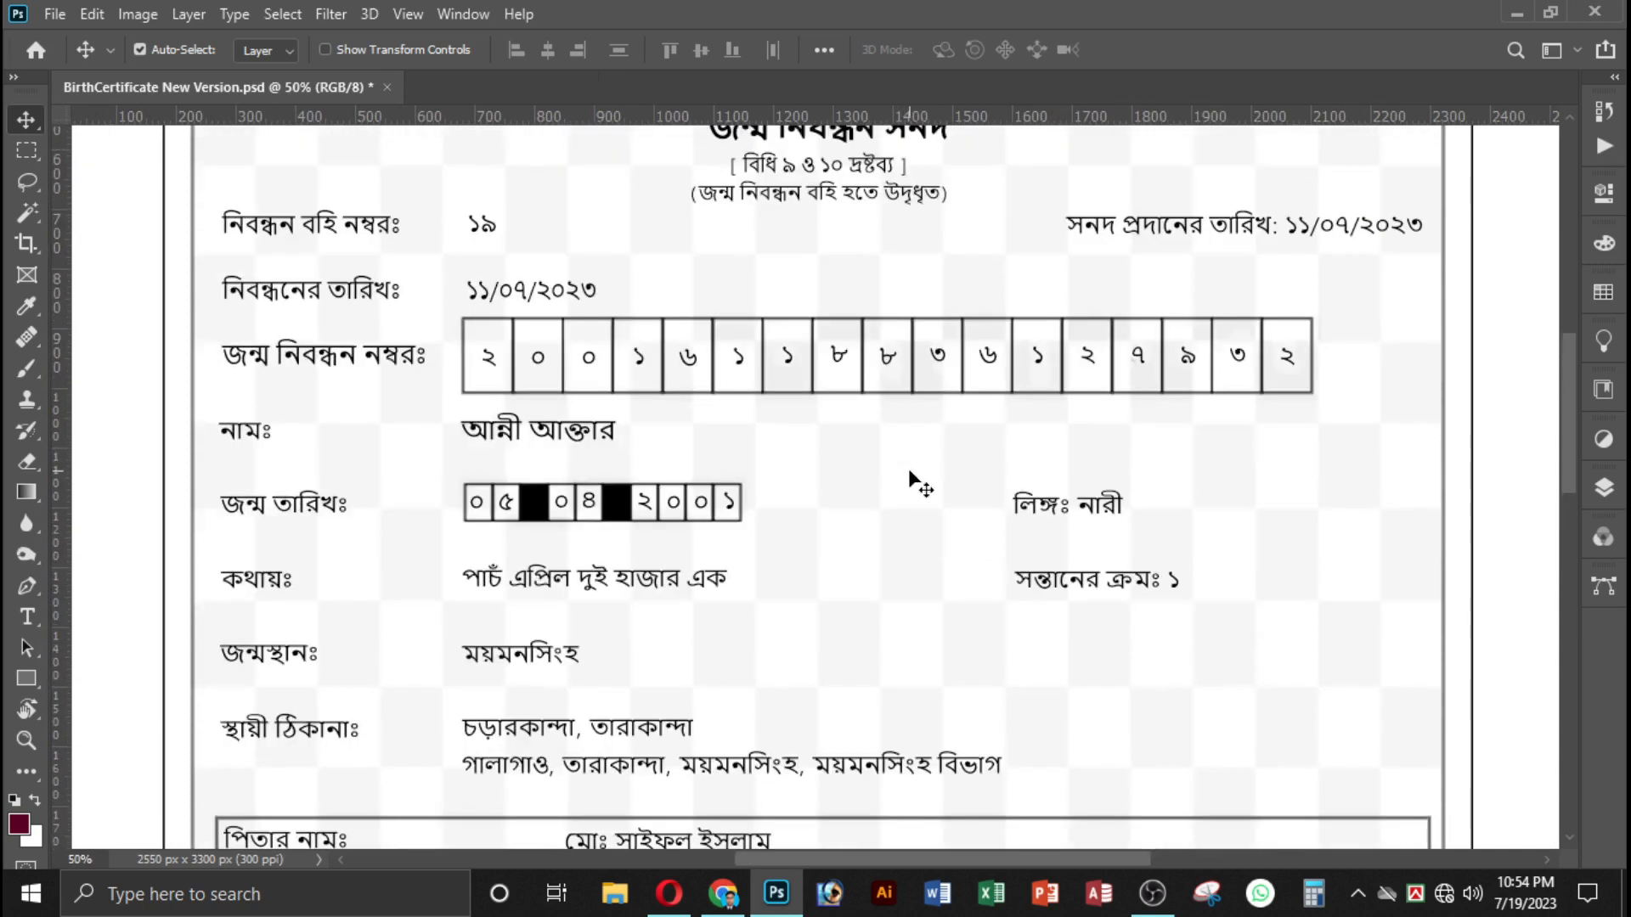
Try moving the গণপ্রজাতন্ত্রী বাংলাদেশ সরকার heading and the holder's name text as separate layers, undoing each move.
key(ctrl+minus)
drag(1137, 377, 1212, 396)
key(ctrl+z)
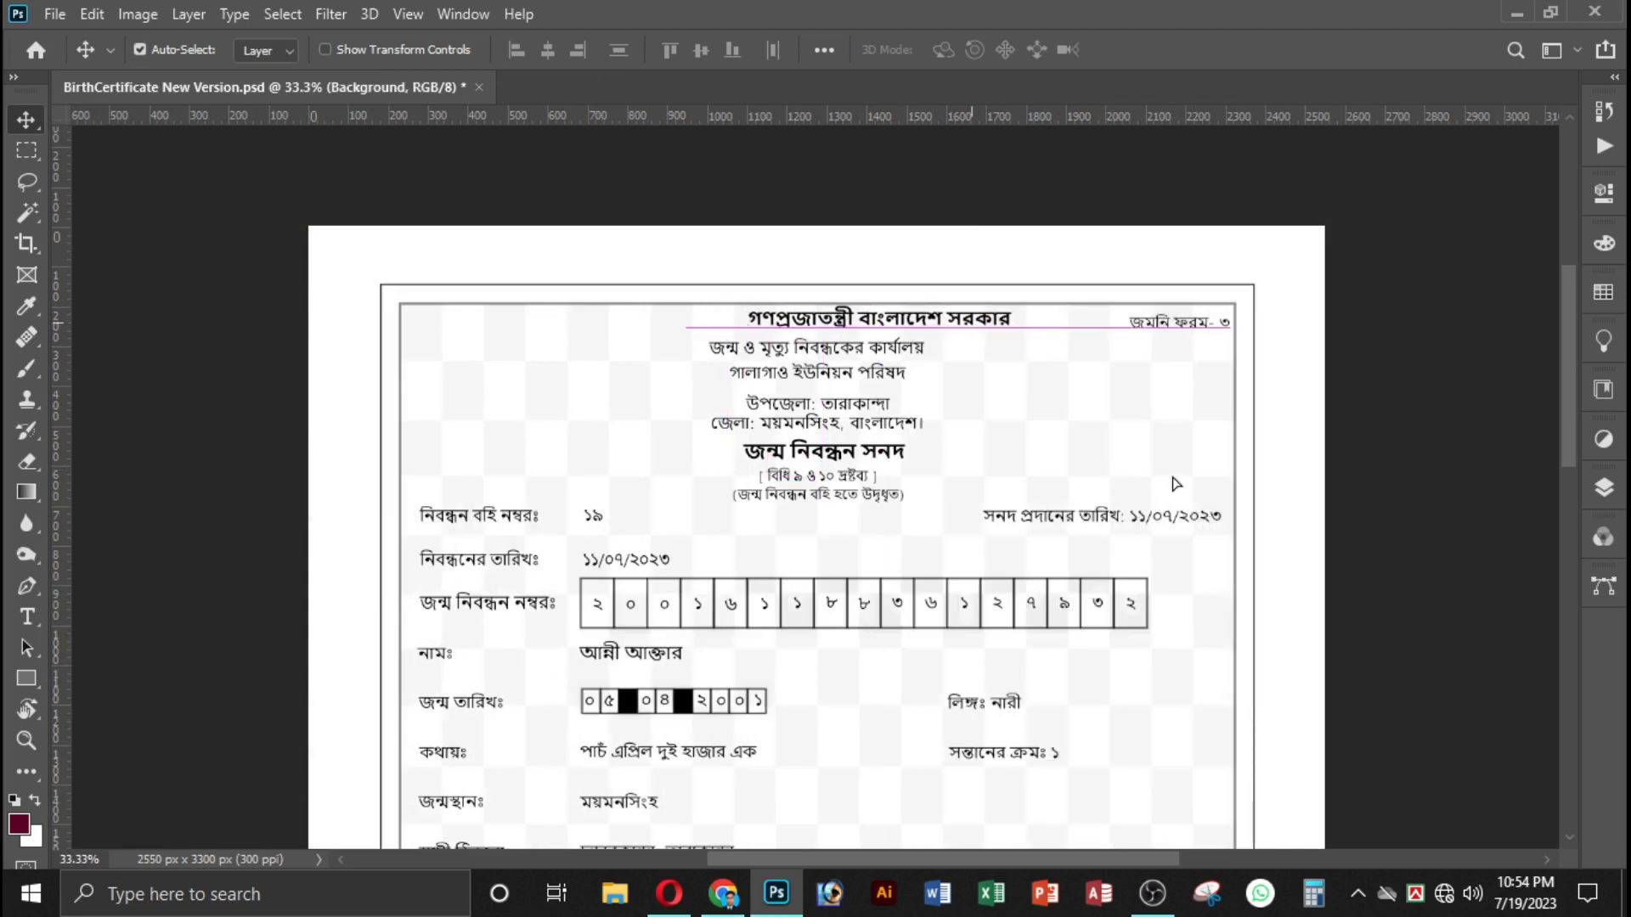
click(913, 331)
scroll(979, 535, down, 2)
scroll(978, 535, down, 4)
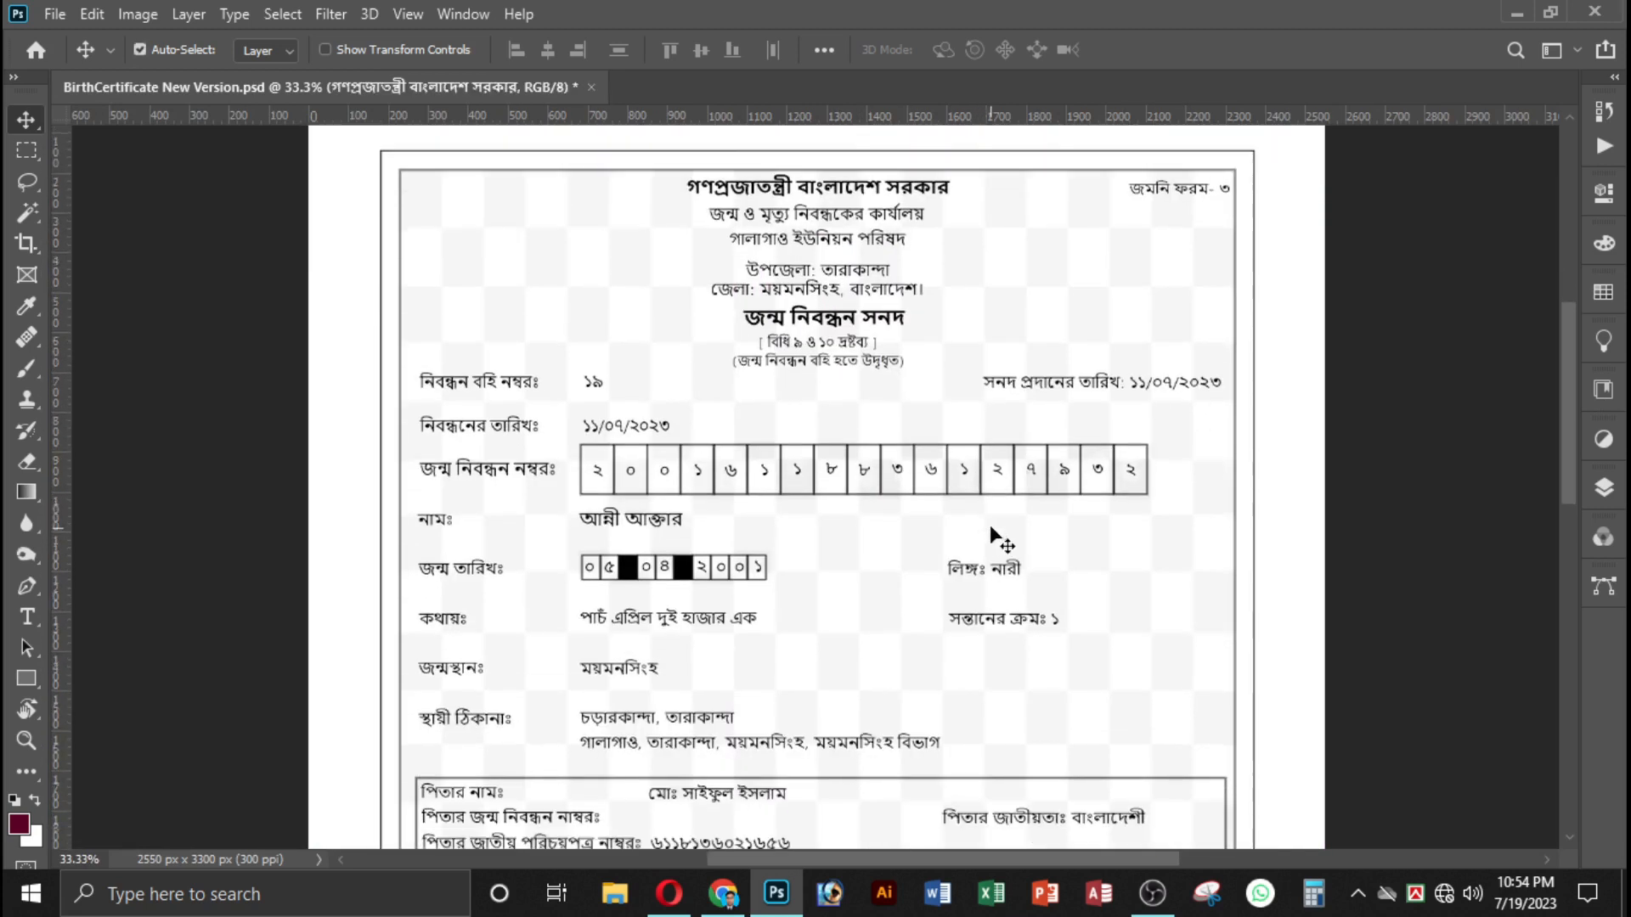
click(688, 413)
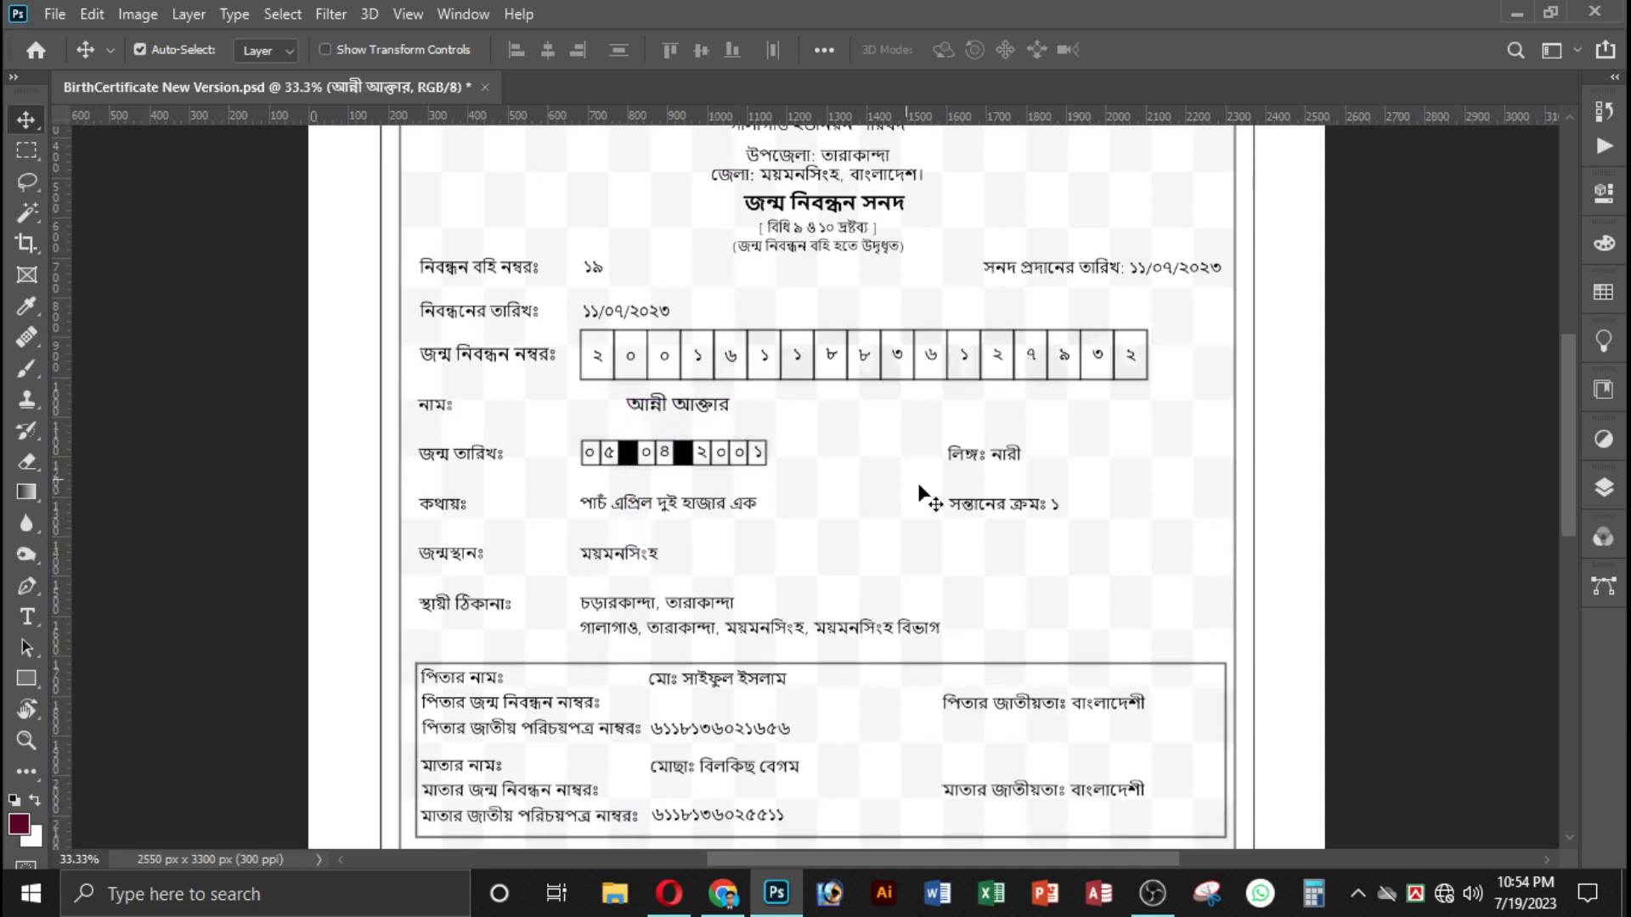
key(ctrl)
Open the প্রস্তুতকারীর স্বাক্ষর label near the foot of the certificate for text editing, and leave it without changes.
scroll(941, 490, down, 9)
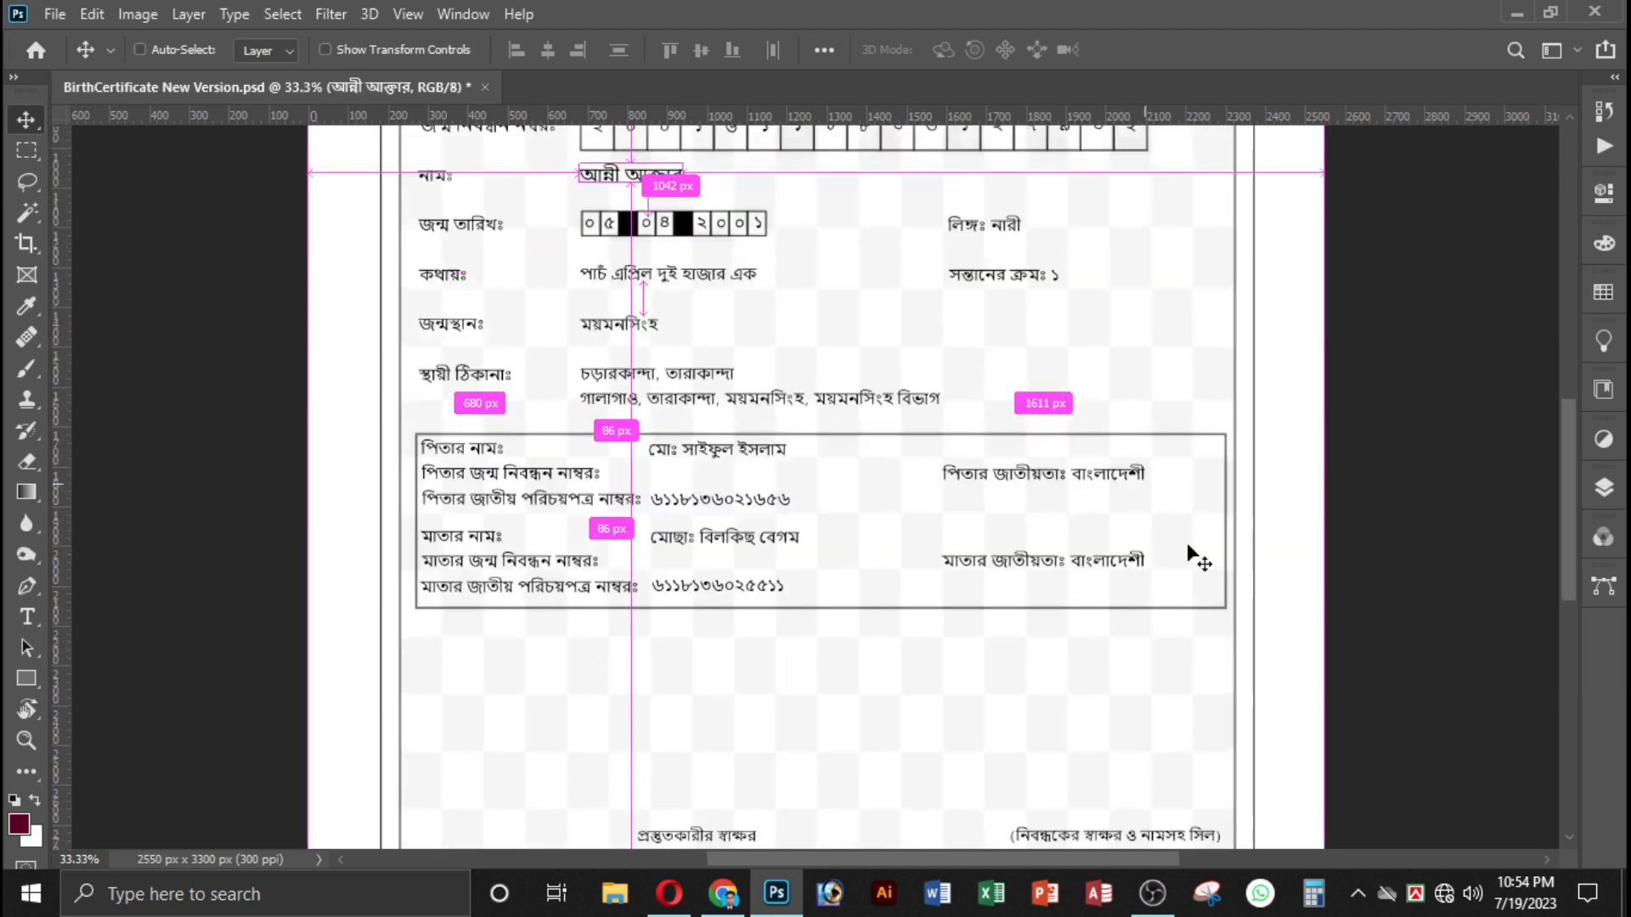
scroll(717, 366, down, 2)
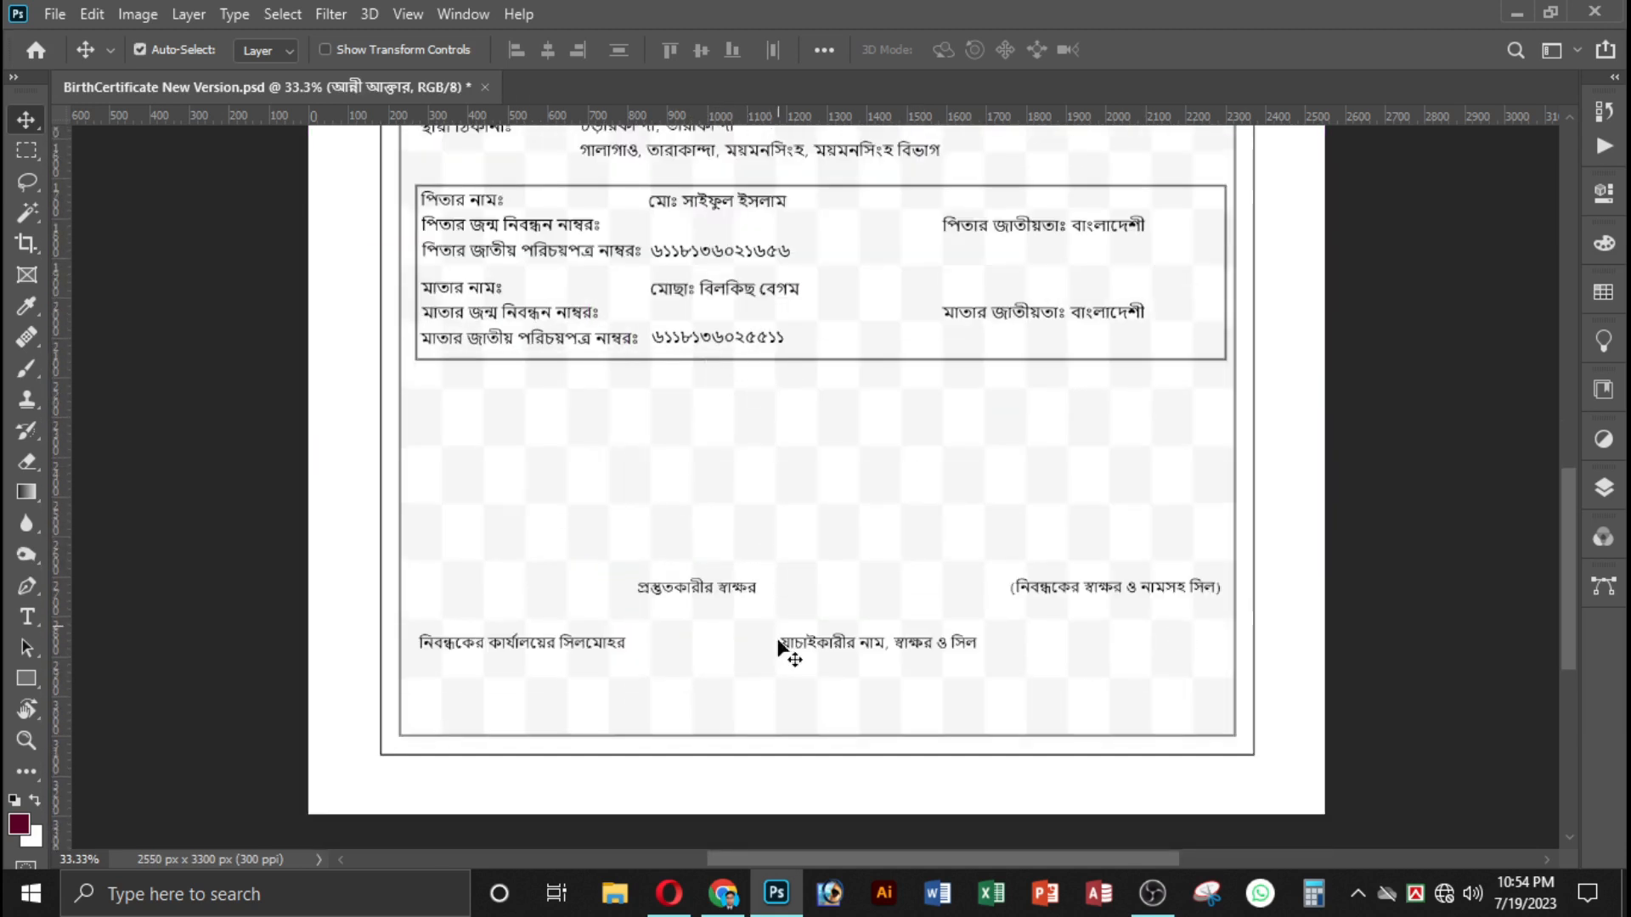
click(740, 597)
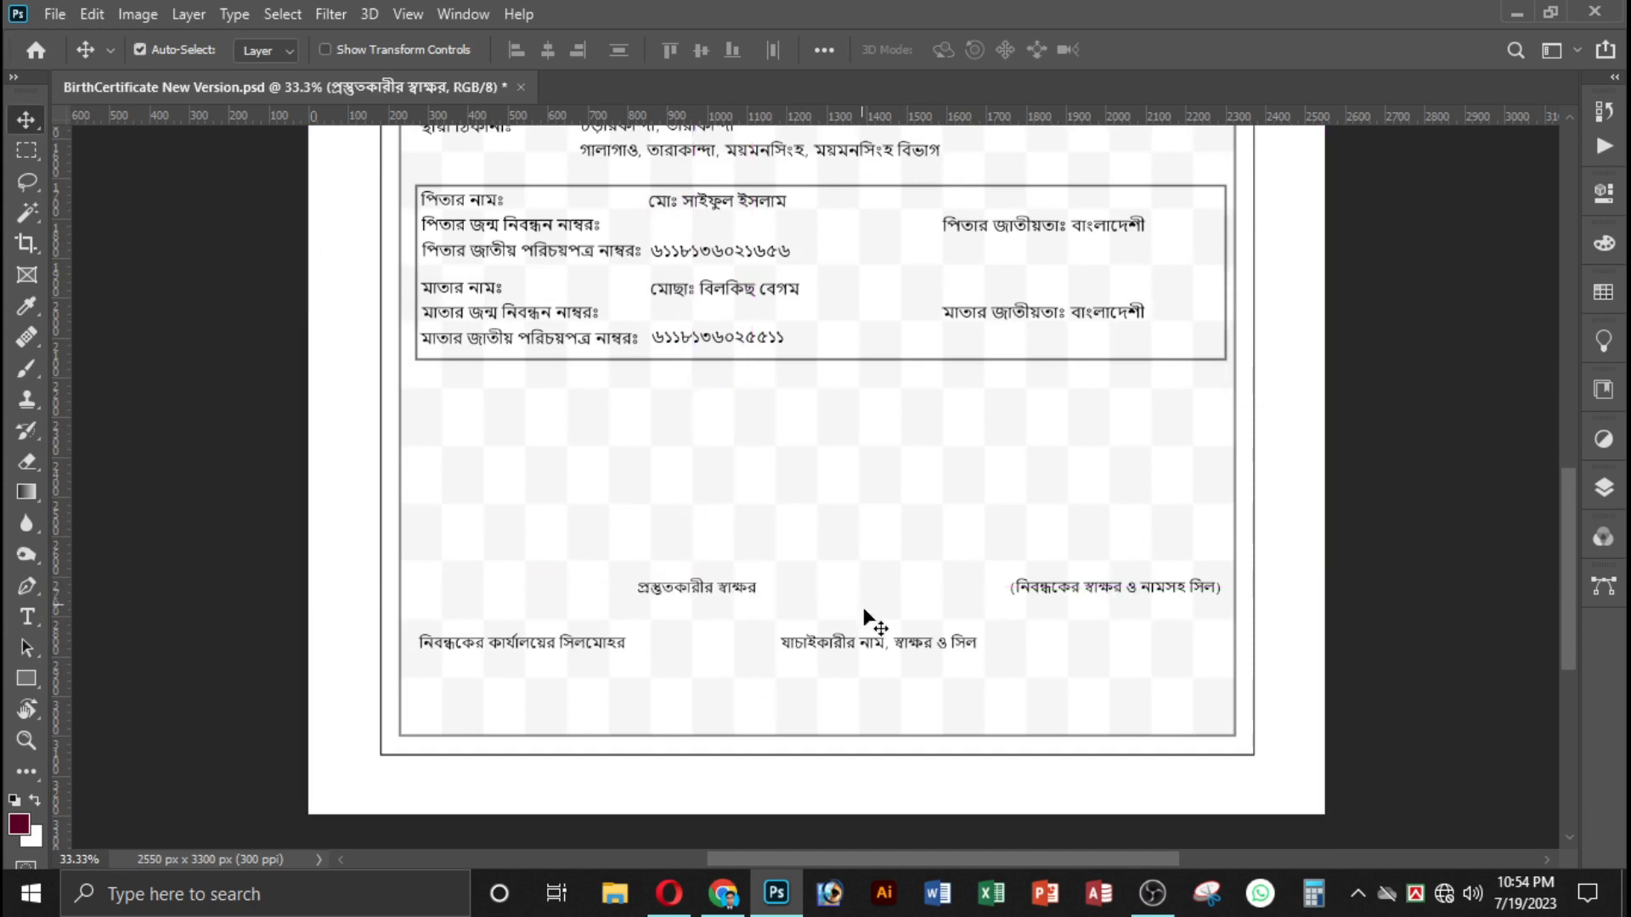
click(25, 616)
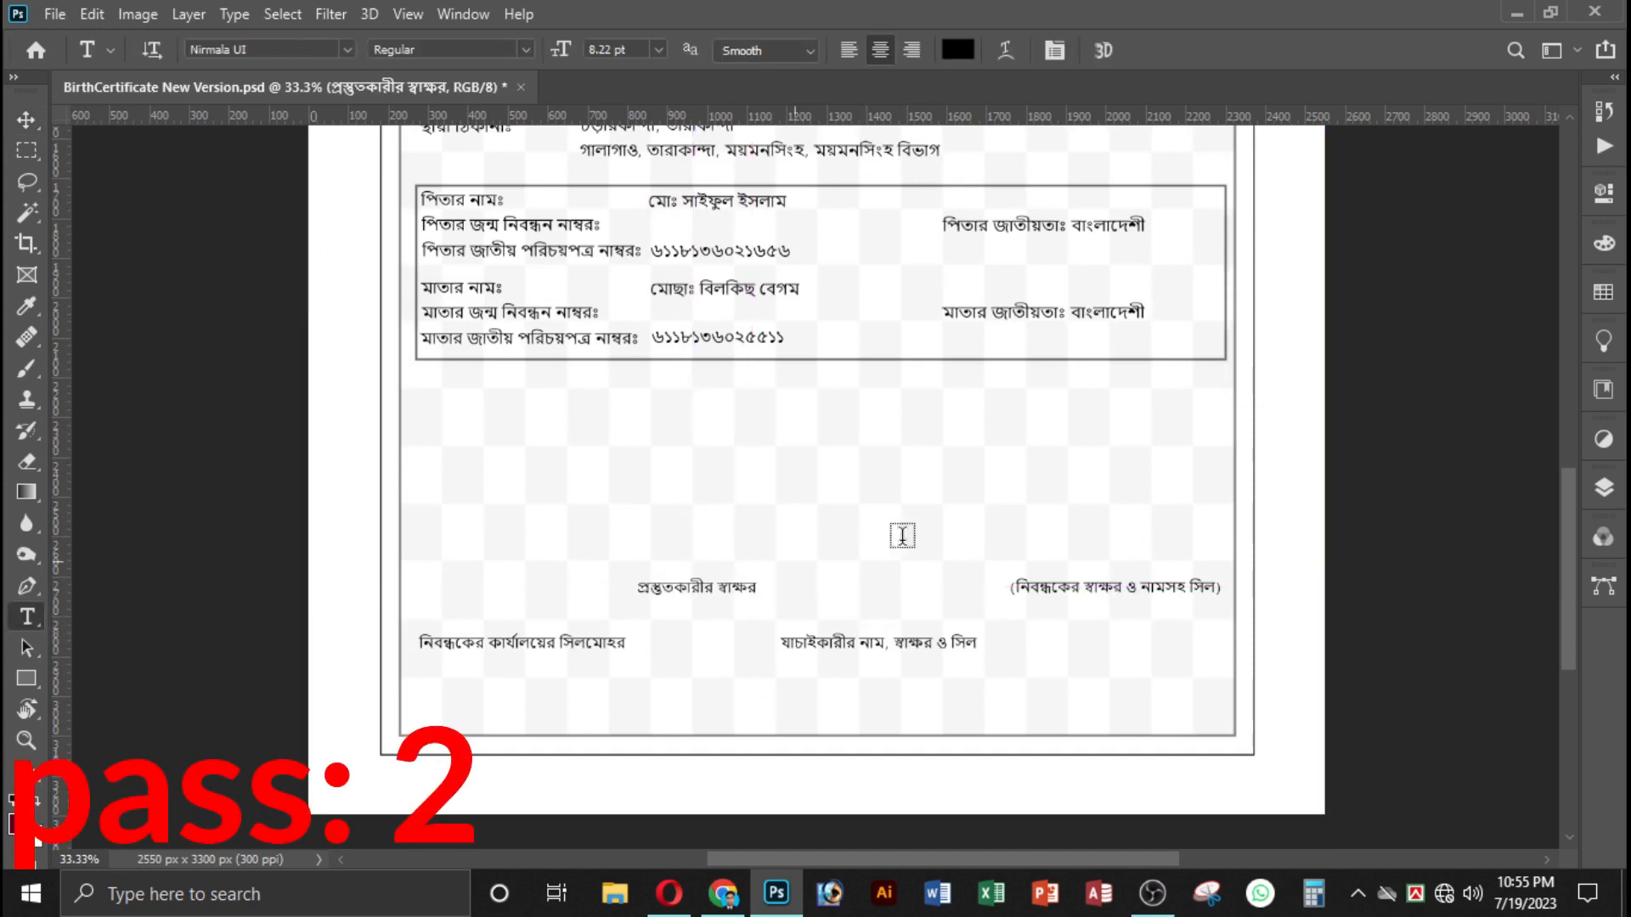
click(749, 598)
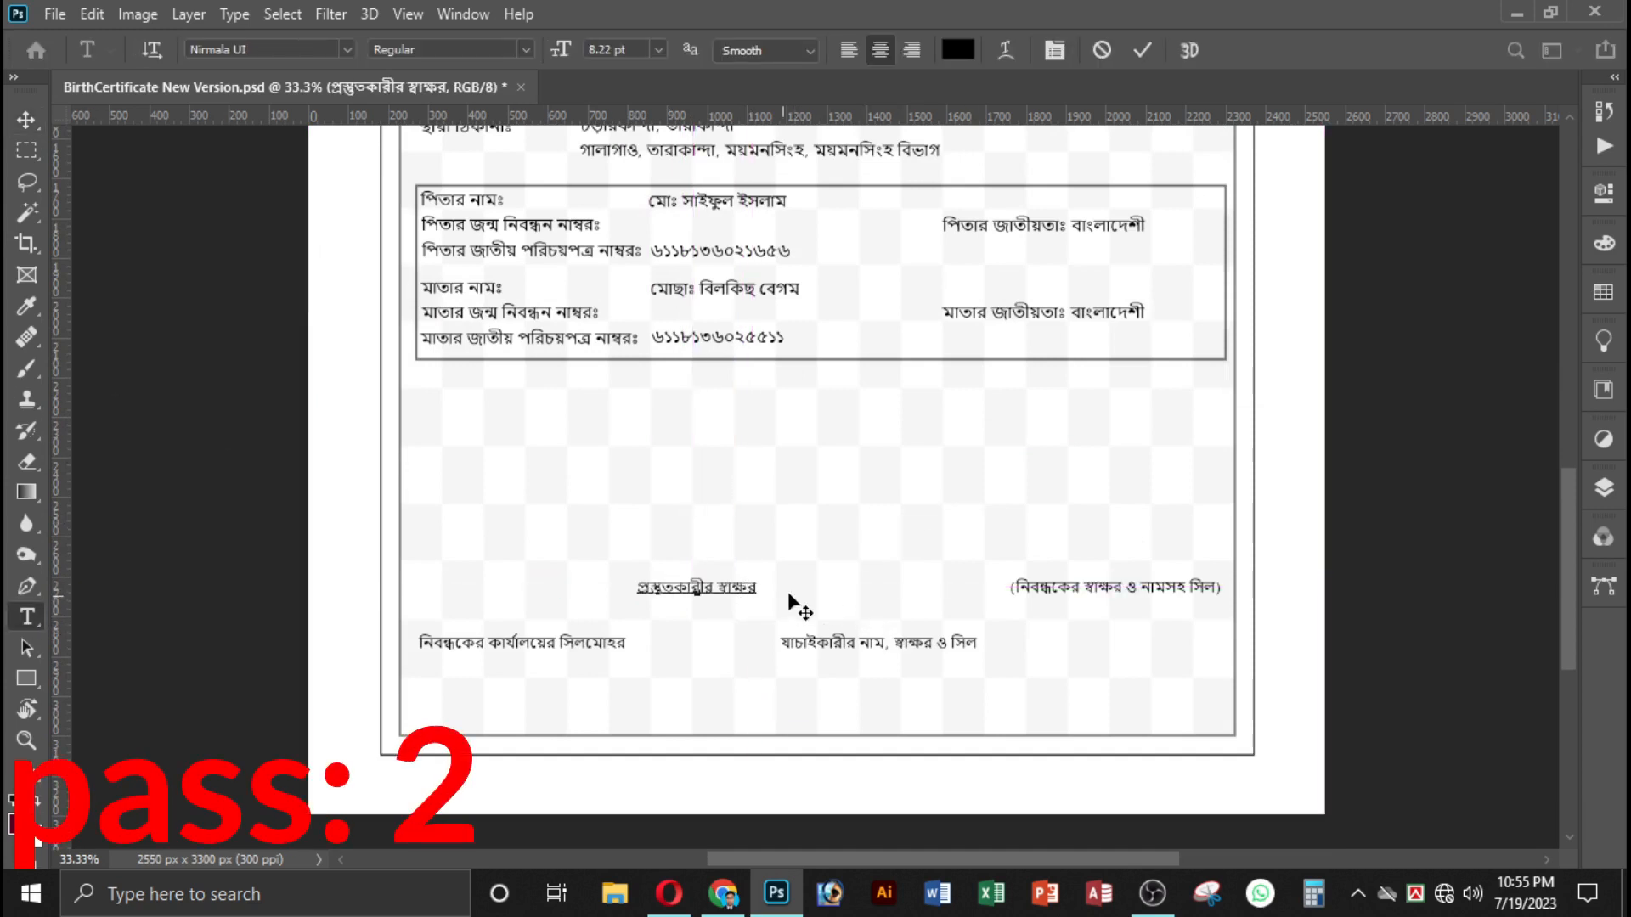
key(ctrl+z)
key(ctrl+plus)
key(ctrl+plus)
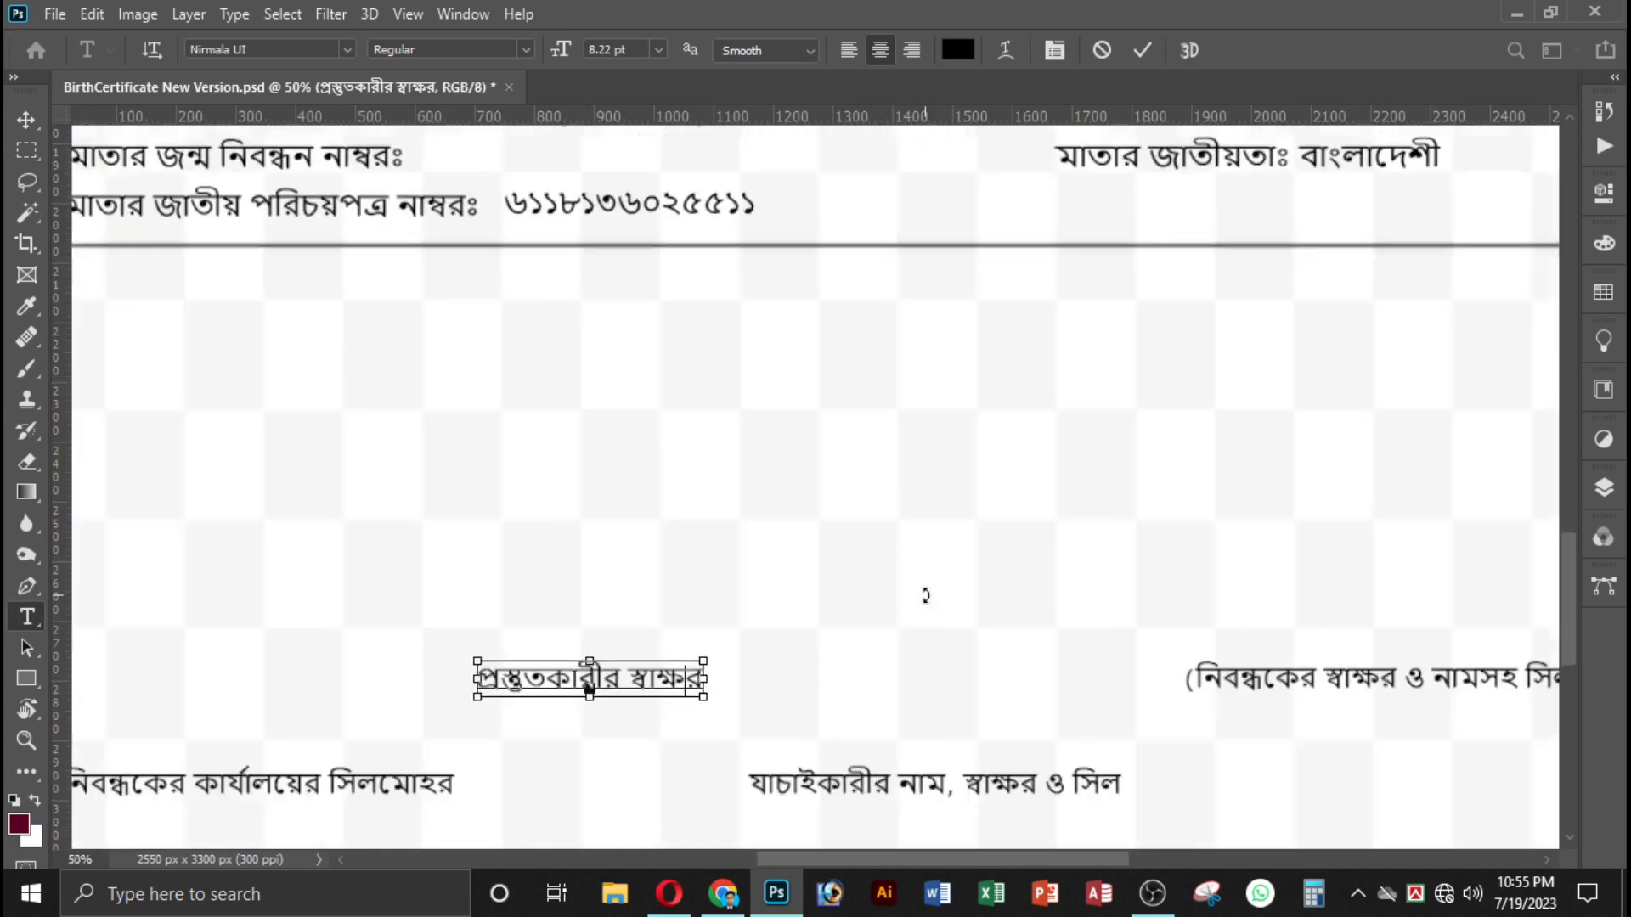
scroll(918, 648, left, 3)
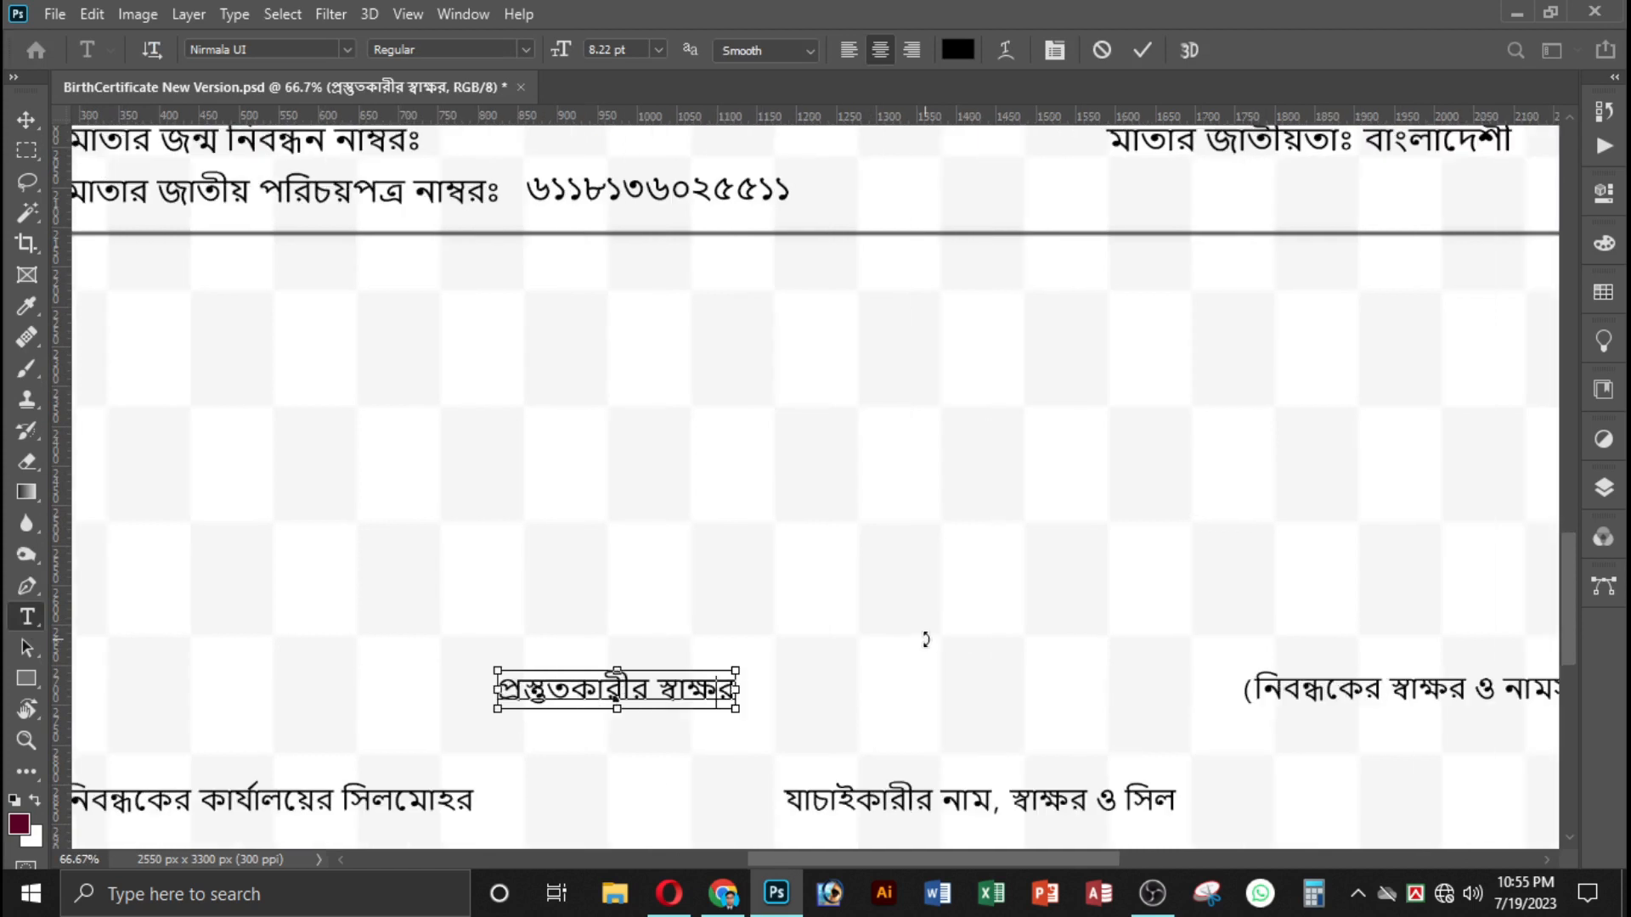
scroll(928, 645, down, 2)
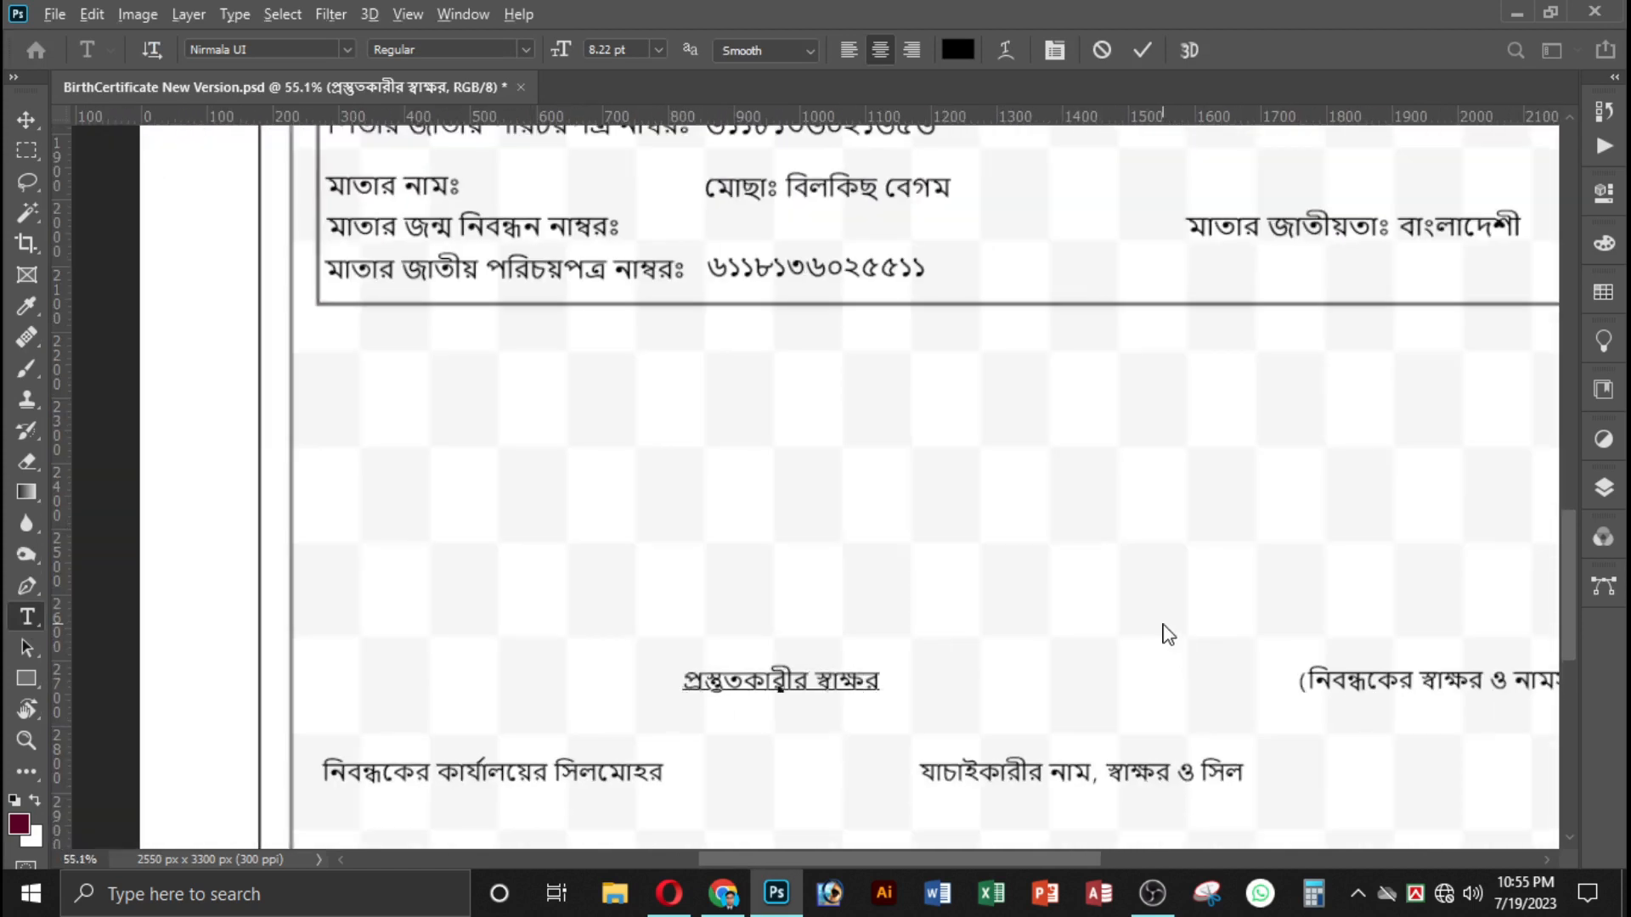
scroll(1187, 633, down, 3)
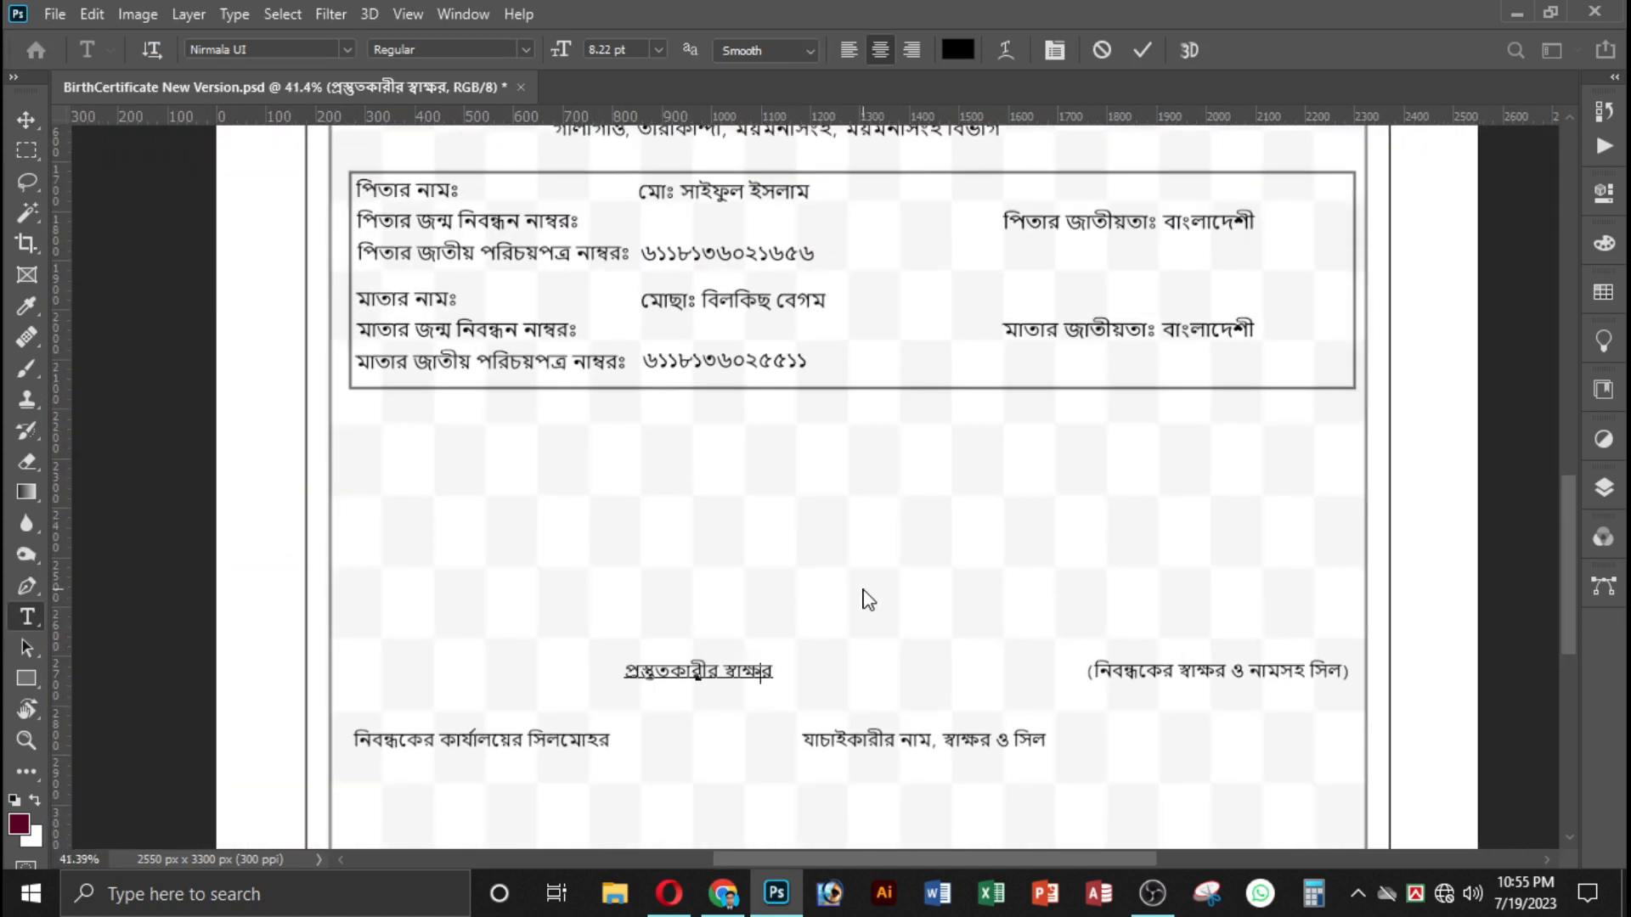
click(26, 119)
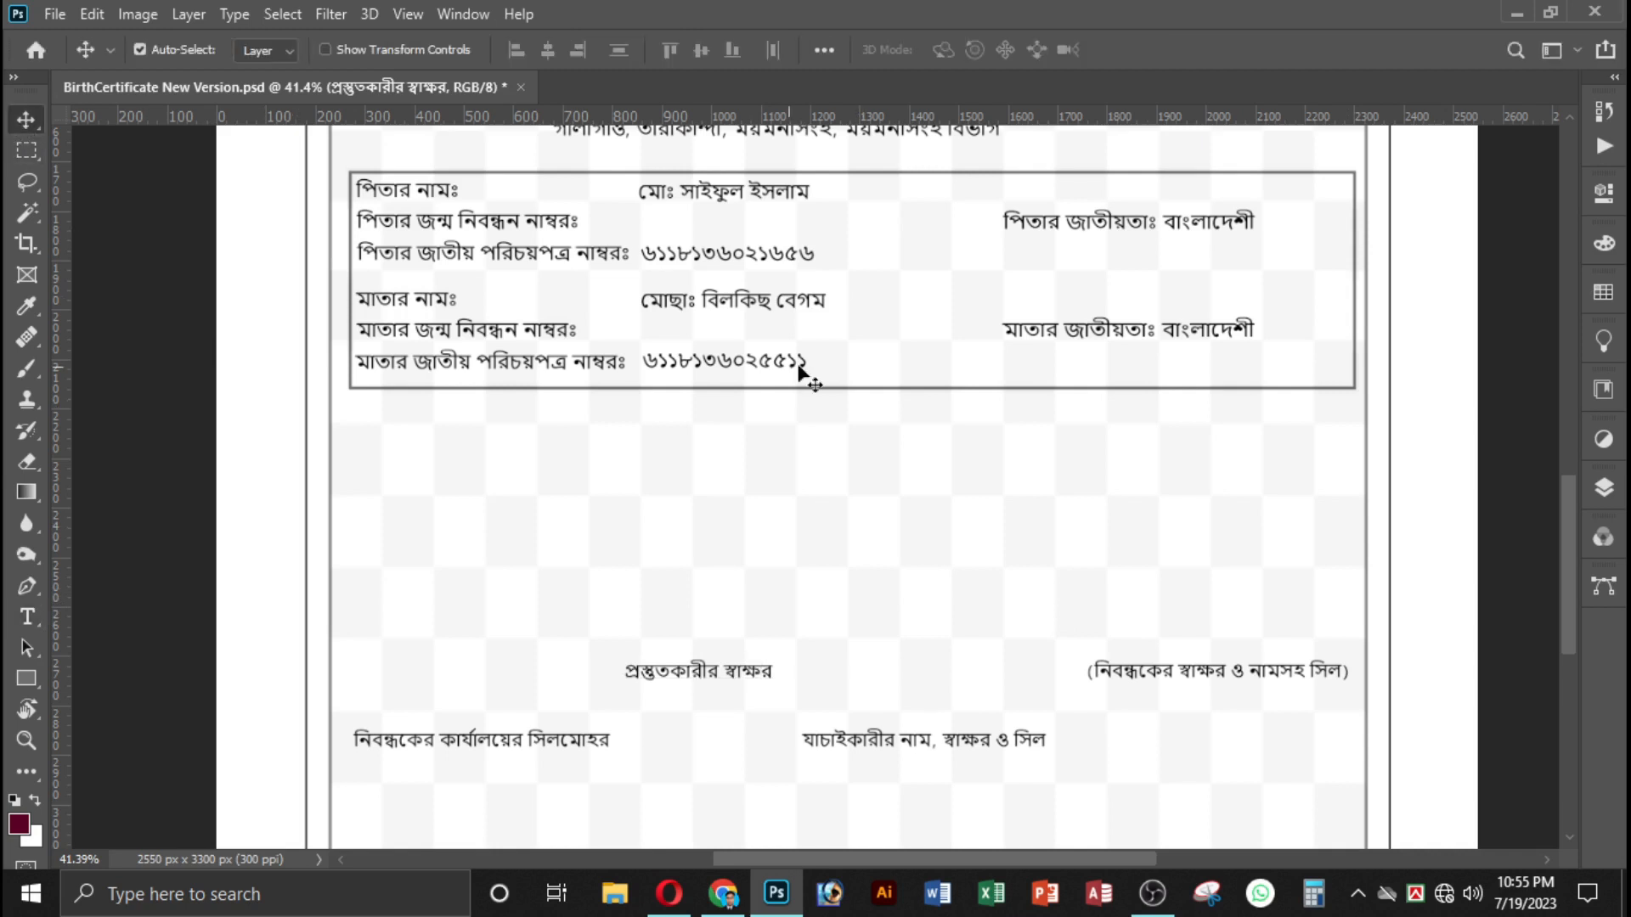
Examine the certificate from its heading through the personal and parent details down to the signature labels.
scroll(1082, 564, up, 5)
scroll(1082, 574, up, 6)
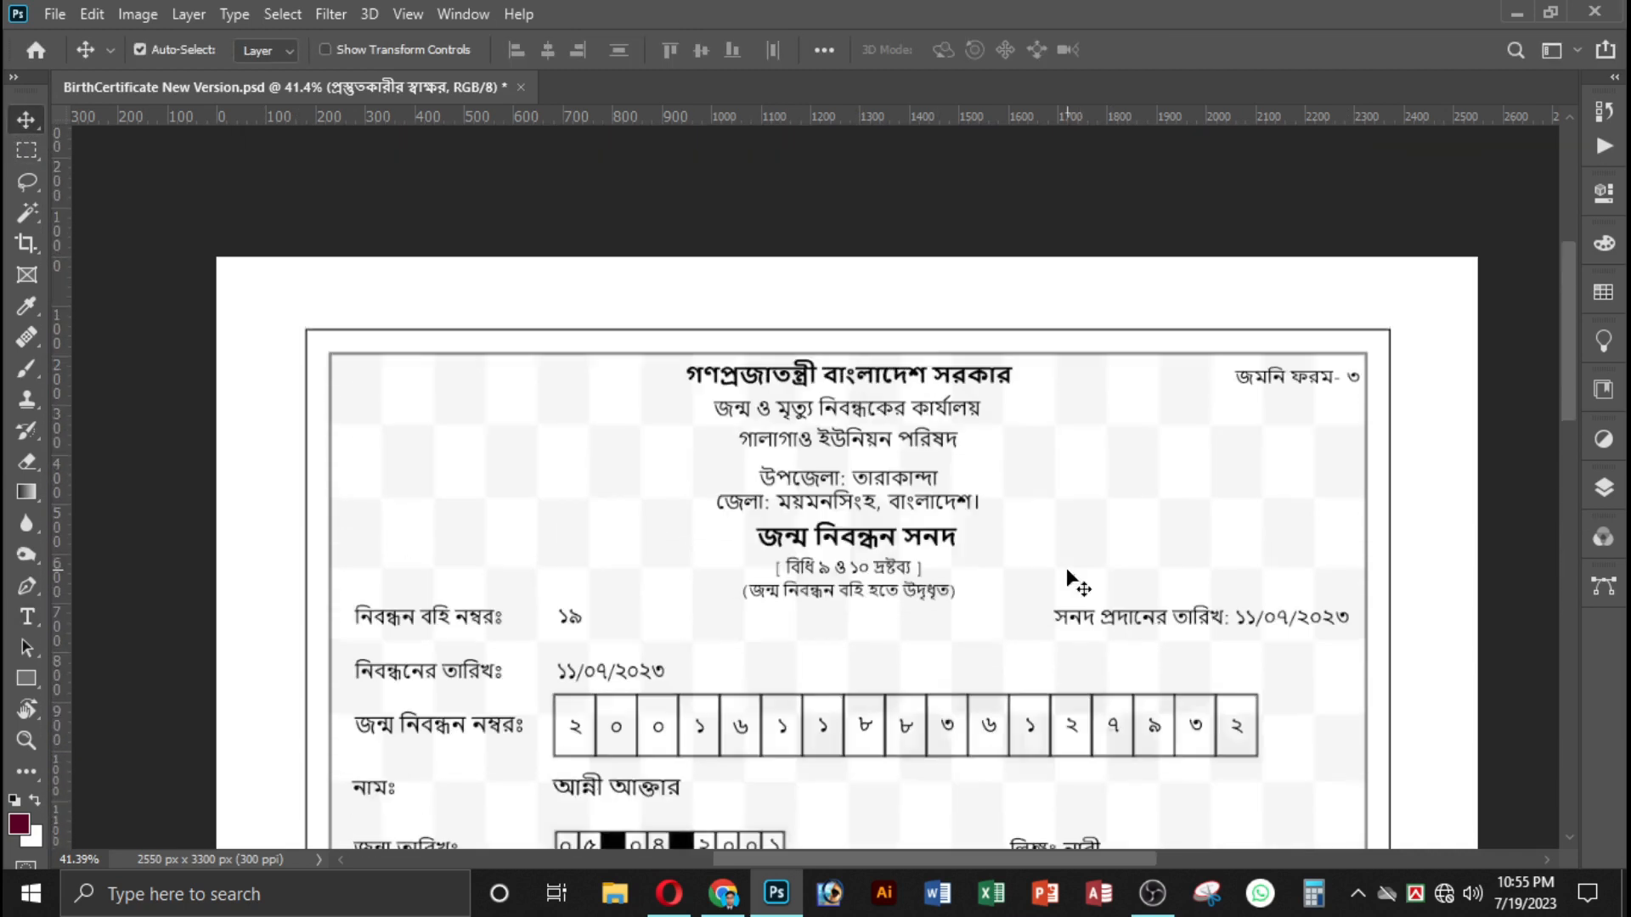
scroll(1139, 575, down, 5)
scroll(1152, 586, down, 8)
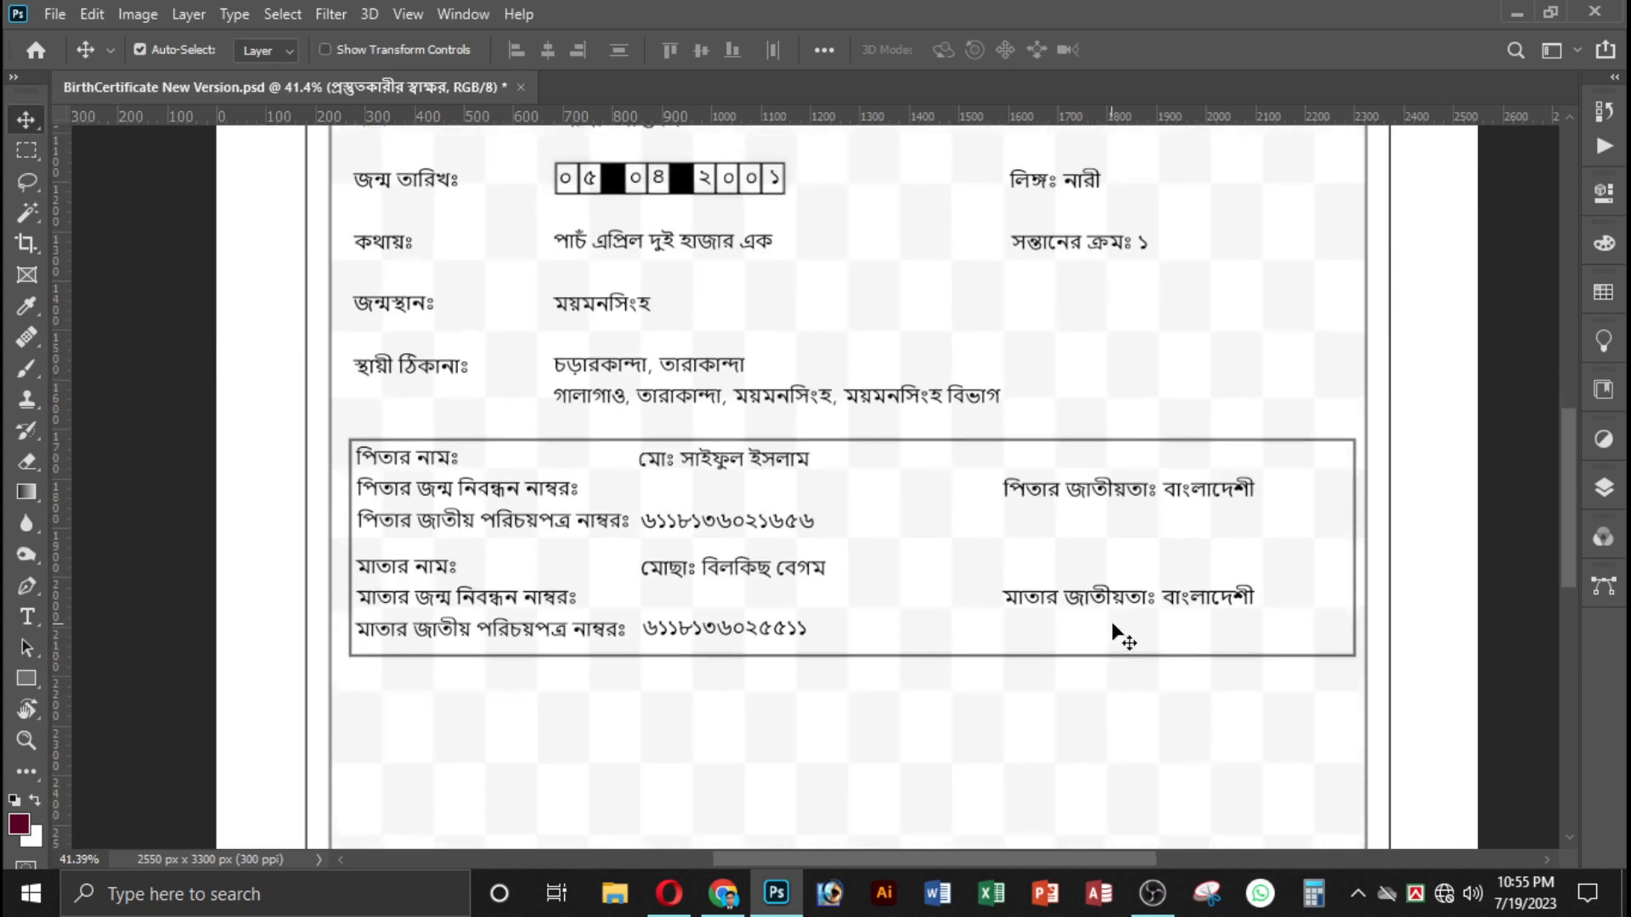
key(ctrl+minus)
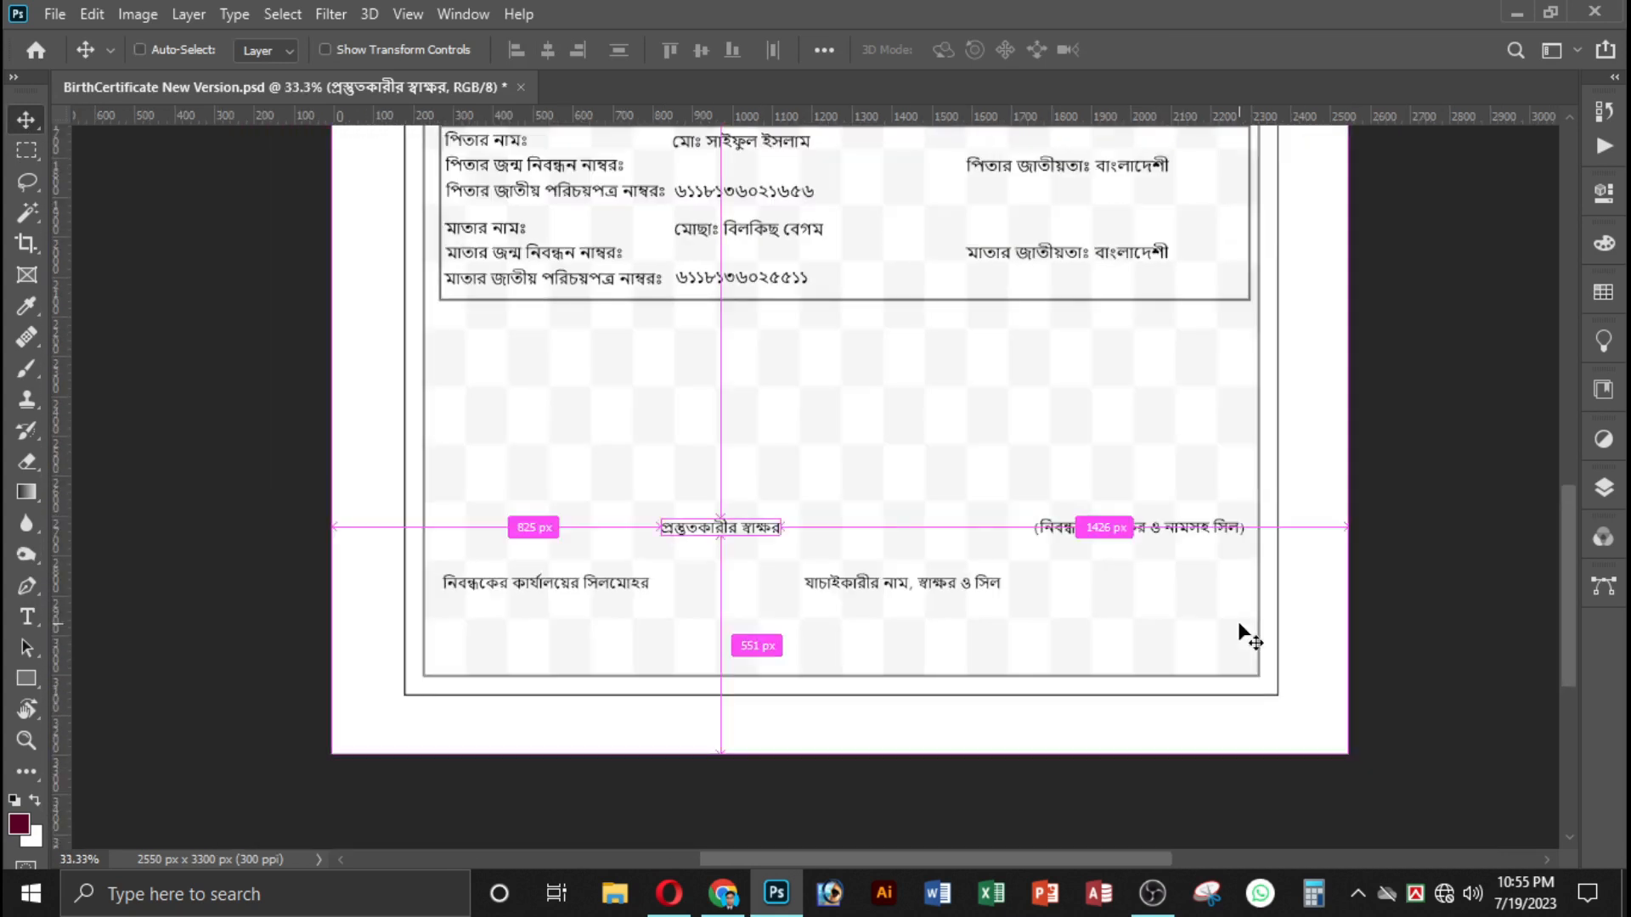
key(ctrl+minus)
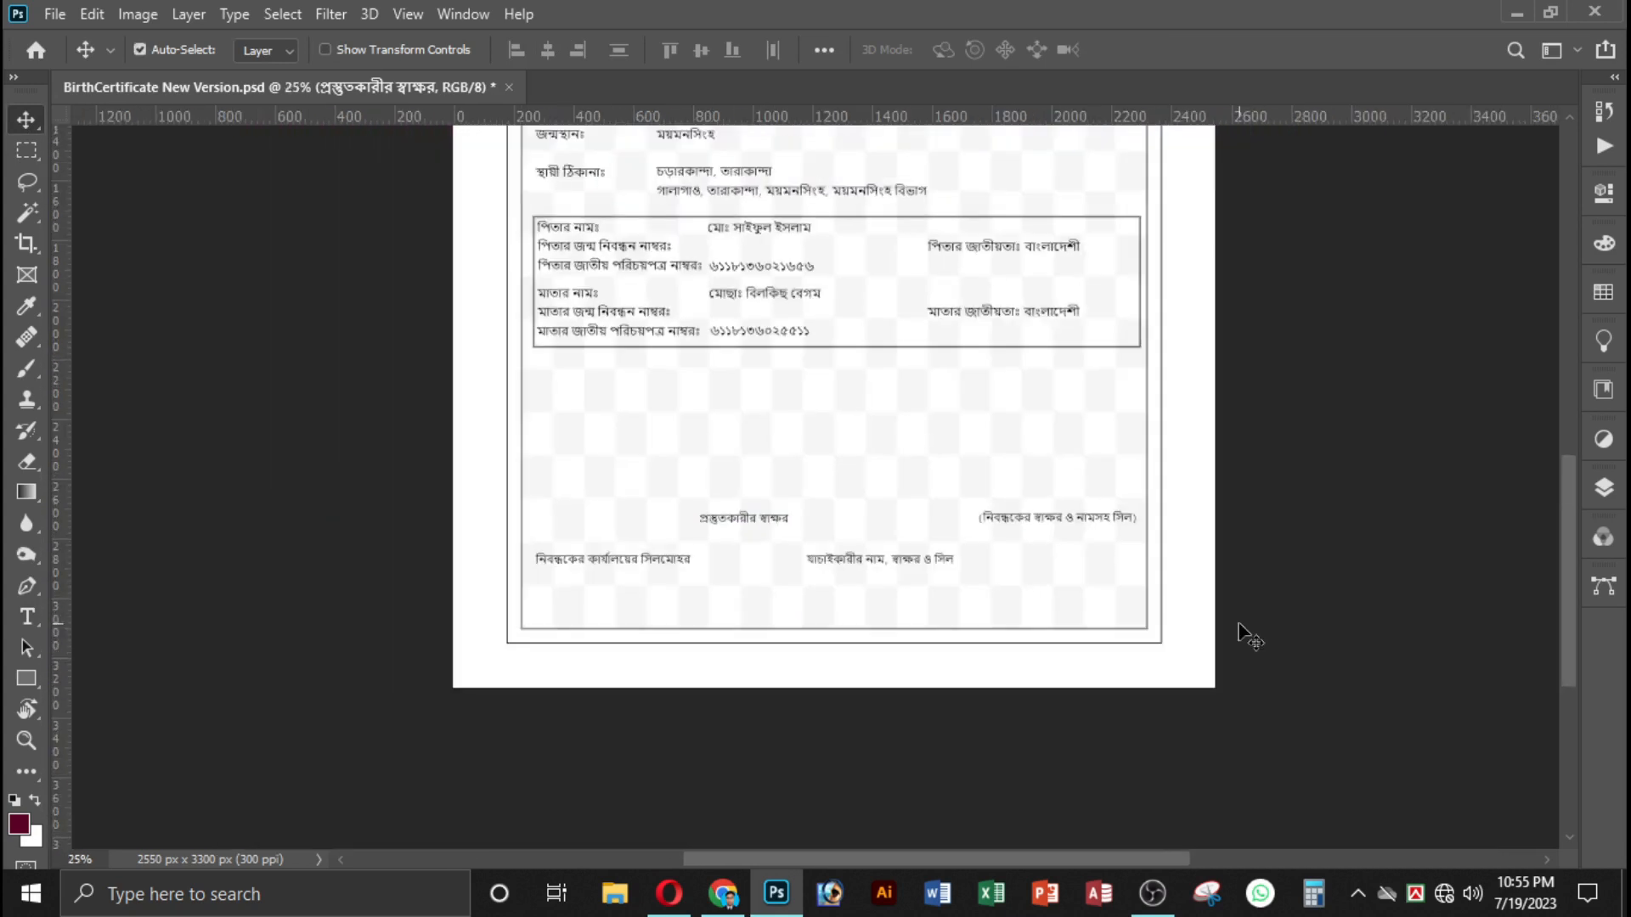
scroll(1242, 633, up, 5)
scroll(1274, 590, up, 2)
scroll(977, 521, down, 4)
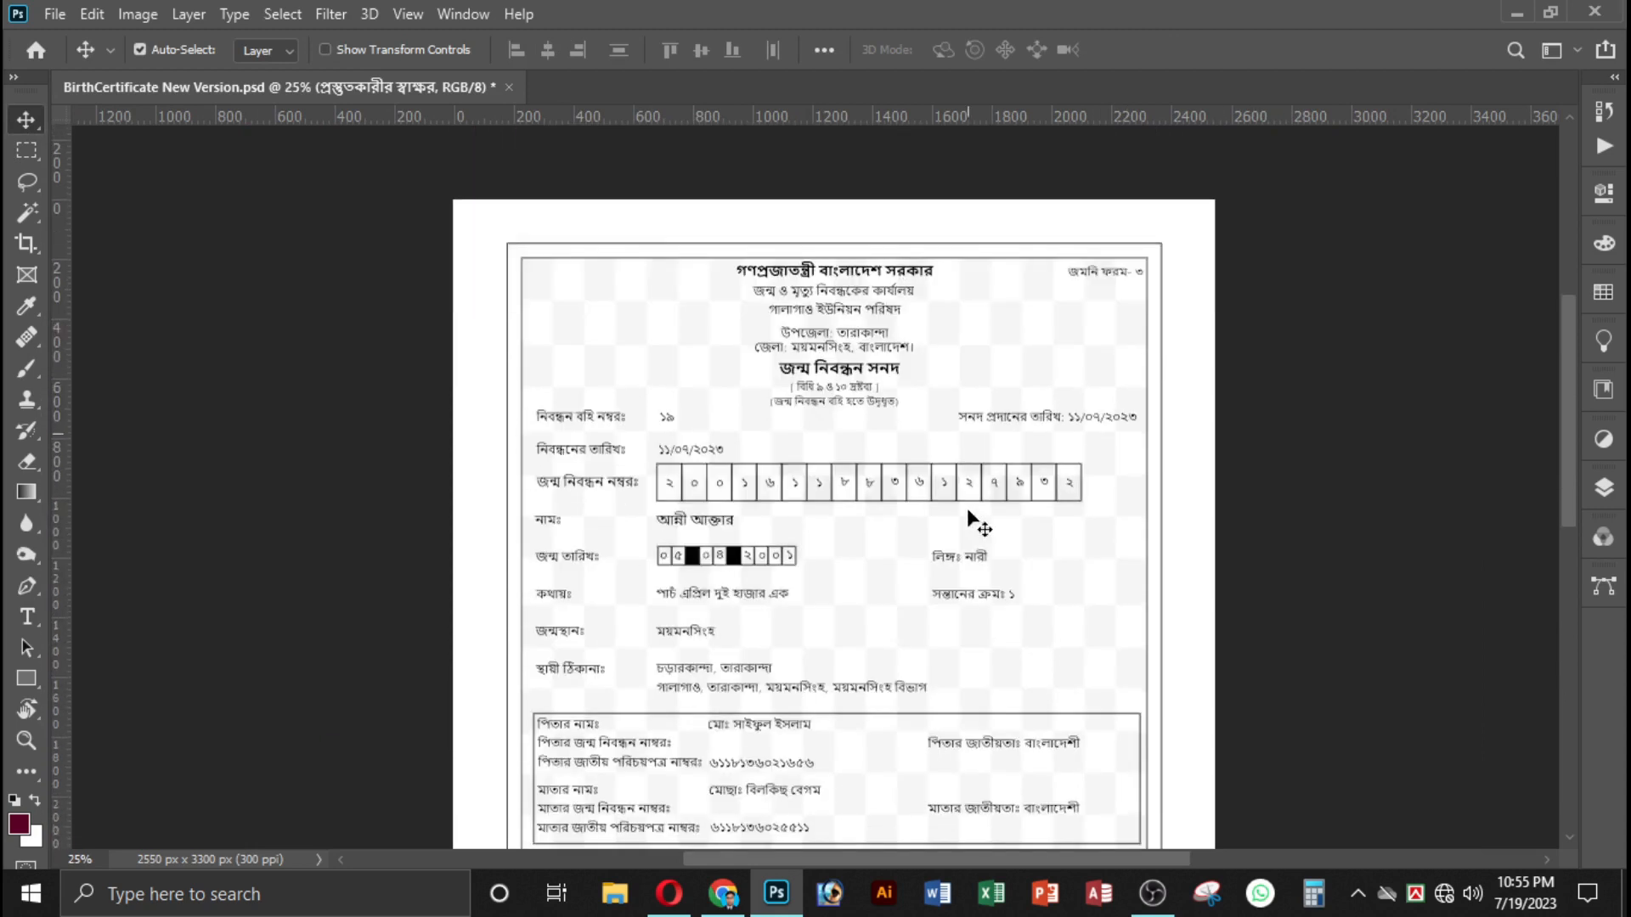
key(ctrl+plus)
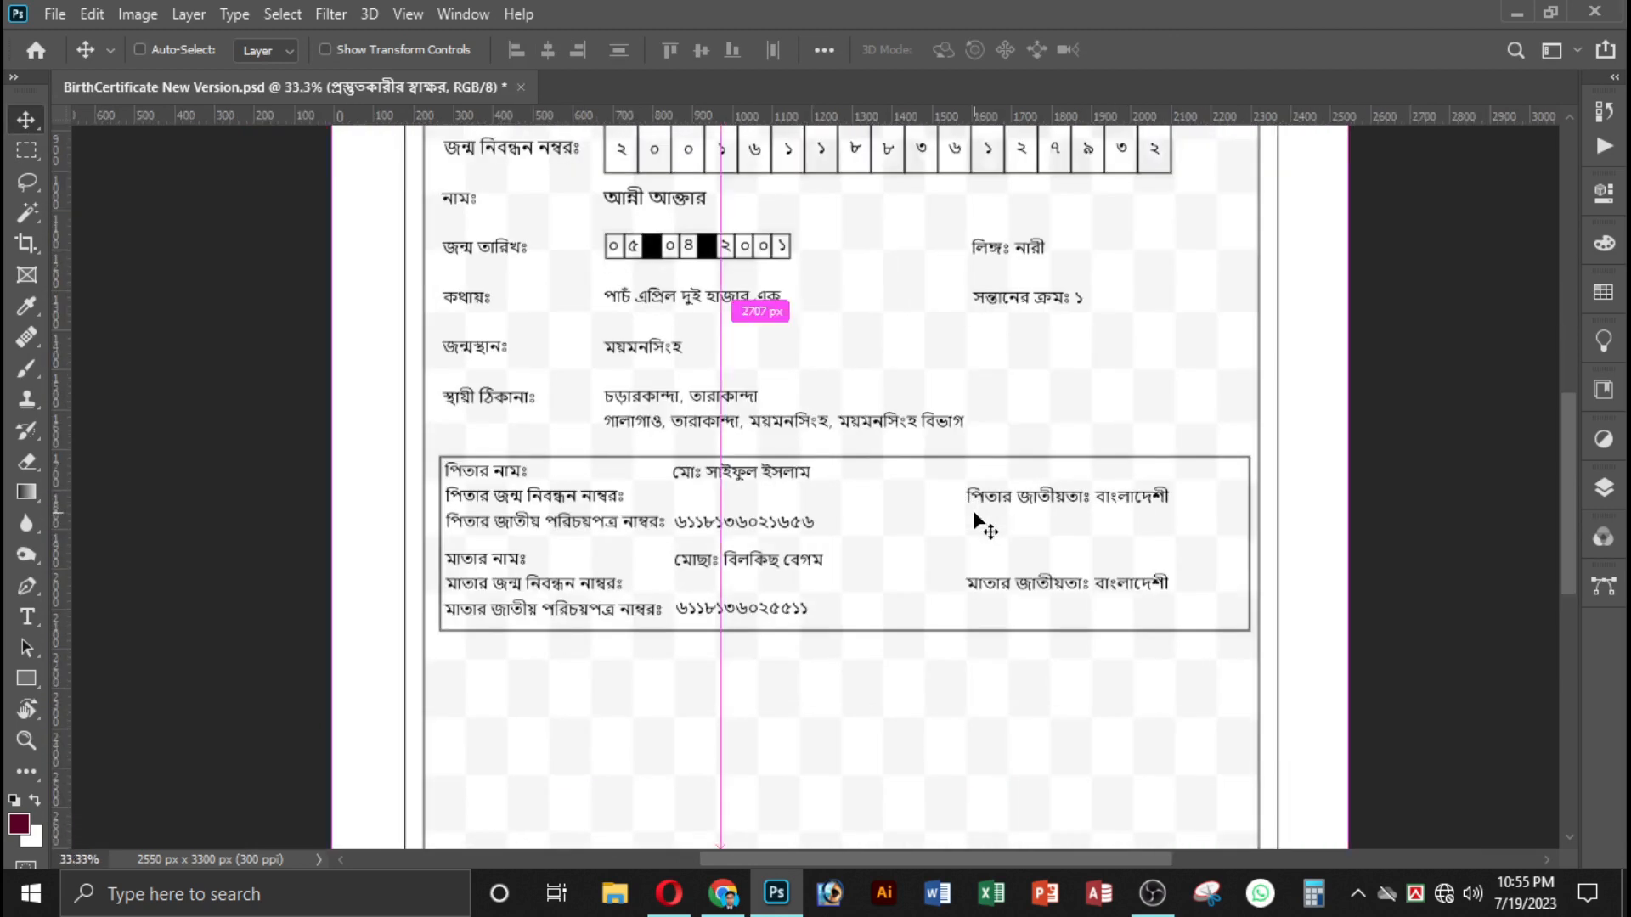
key(ctrl+minus)
key(ctrl+plus)
key(ctrl+minus)
key(ctrl+minus)
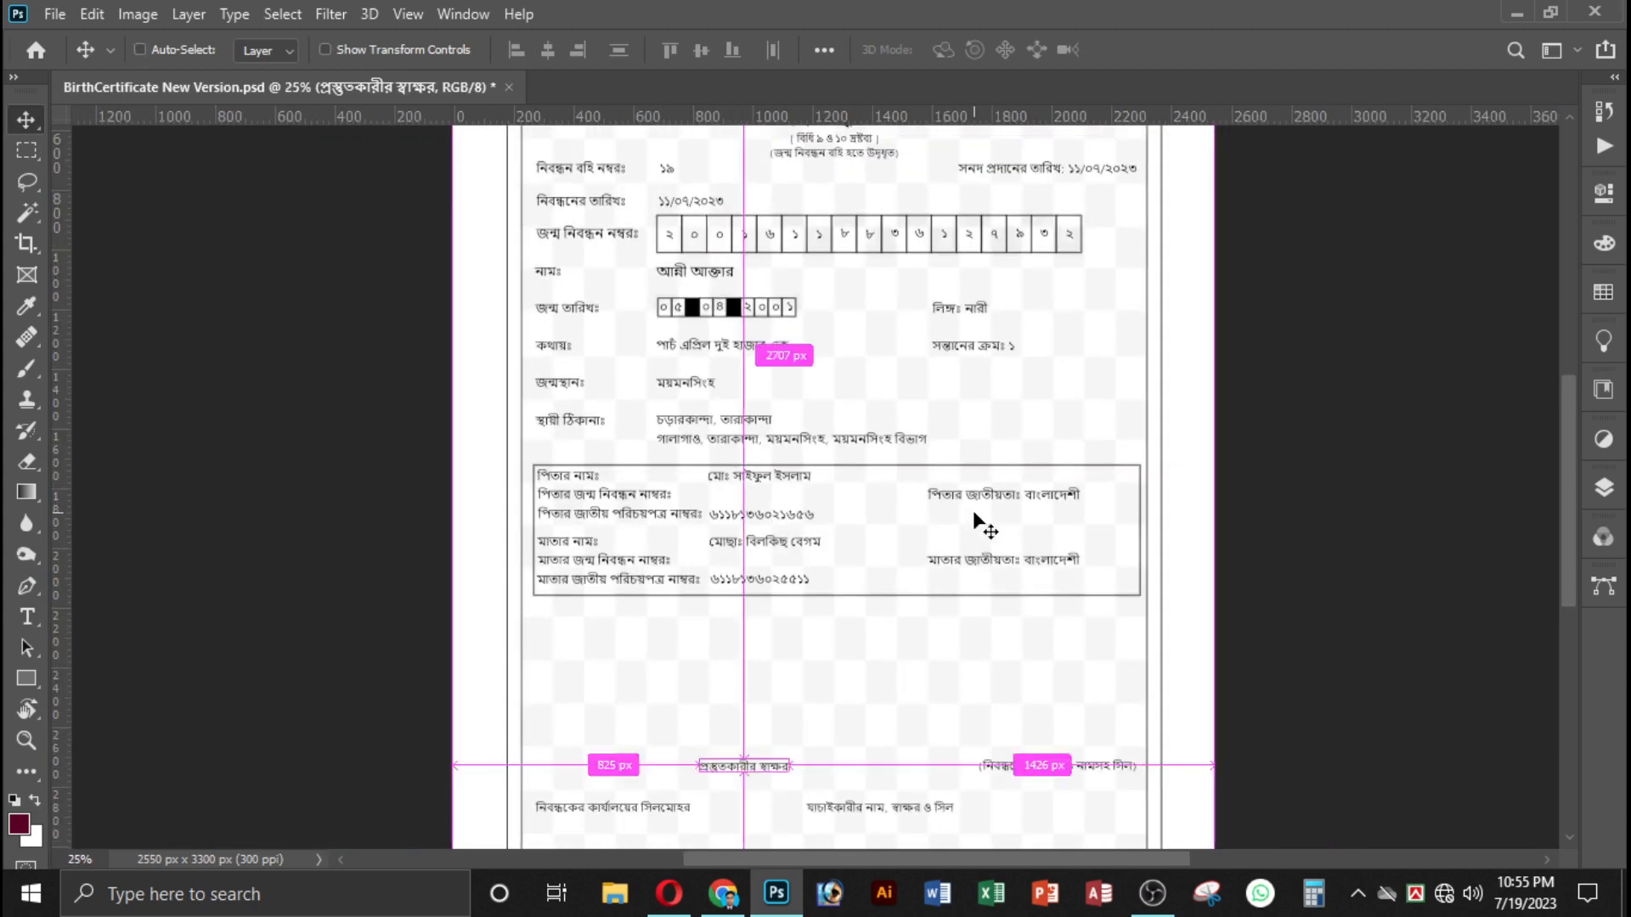
key(ctrl+plus)
key(ctrl+plus)
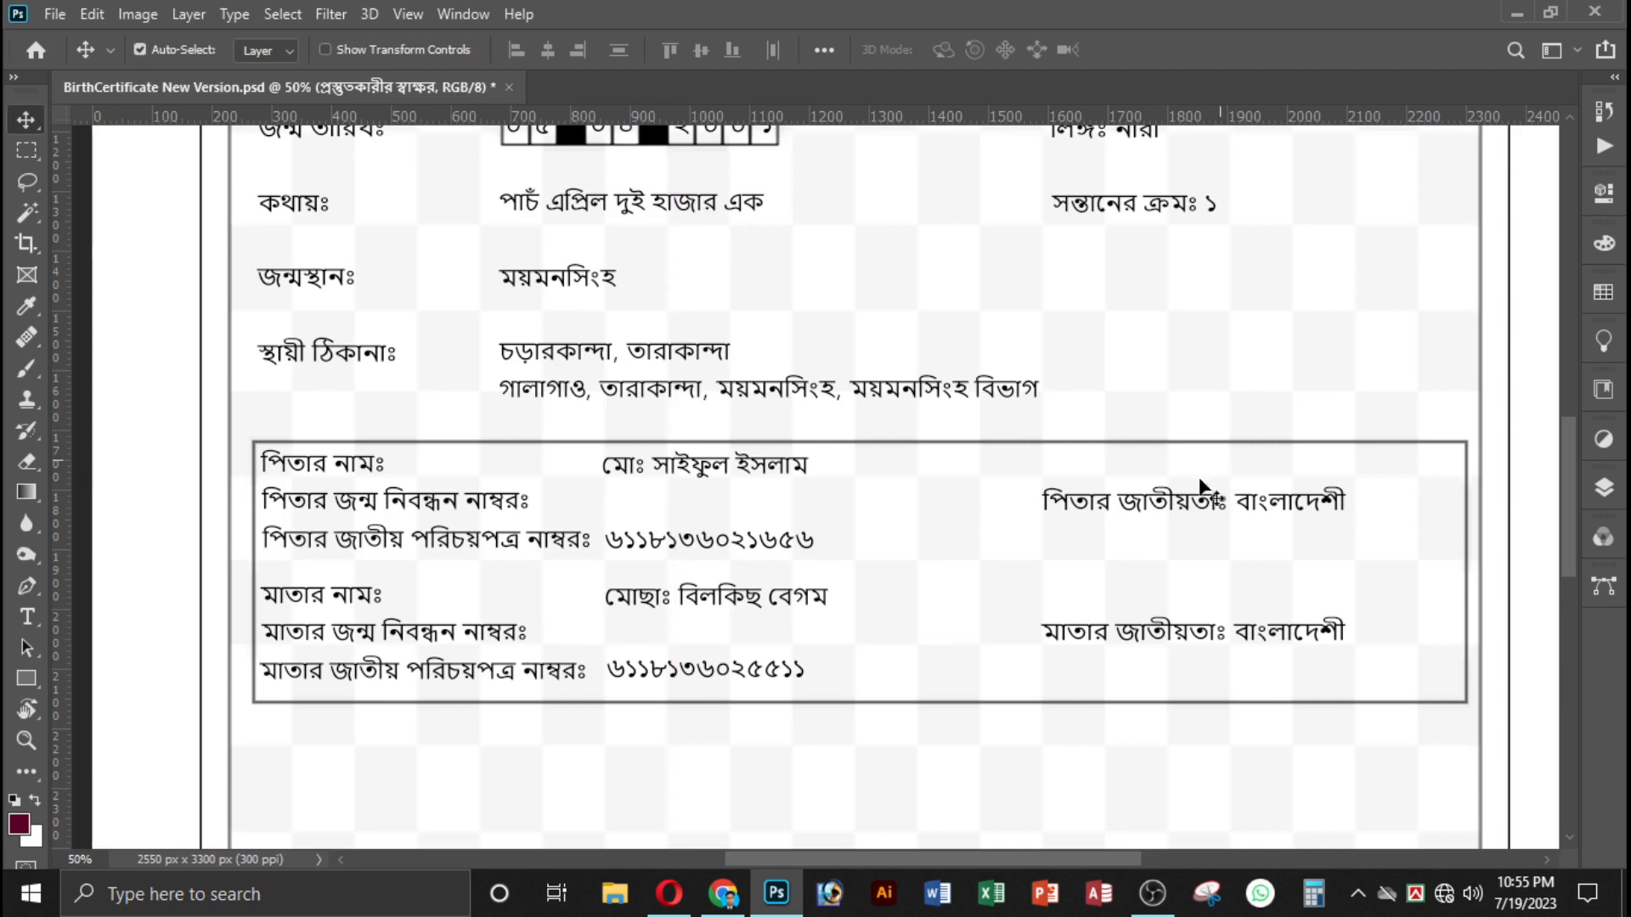
scroll(1246, 585, right, 1)
scroll(1082, 600, up, 3)
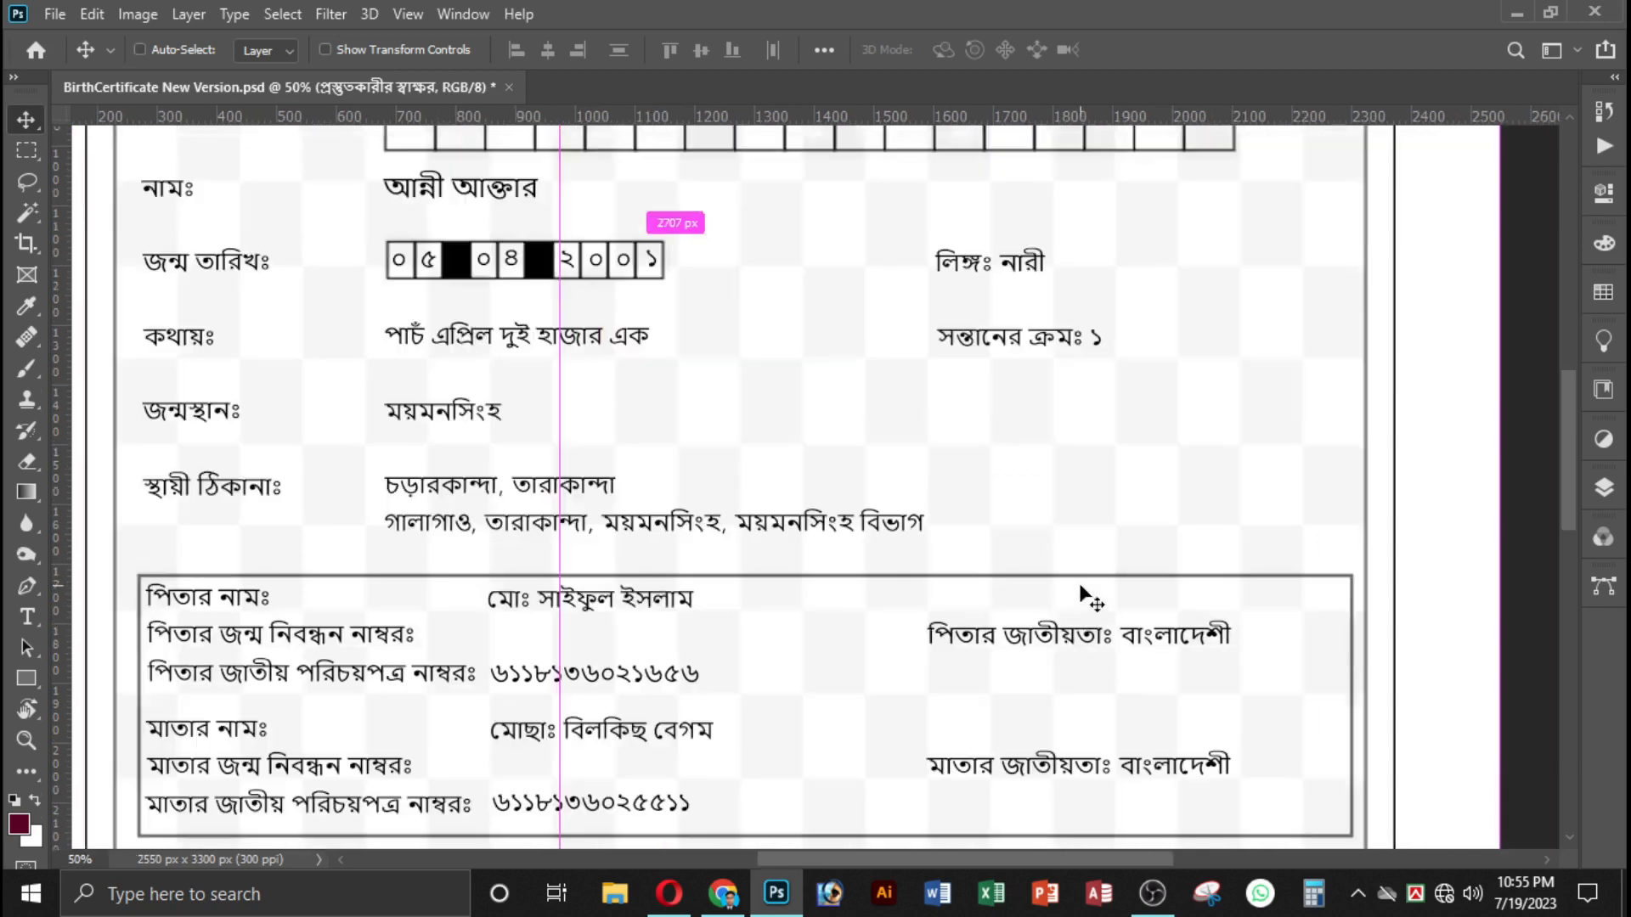
scroll(1087, 589, right, 2)
scroll(692, 582, up, 5)
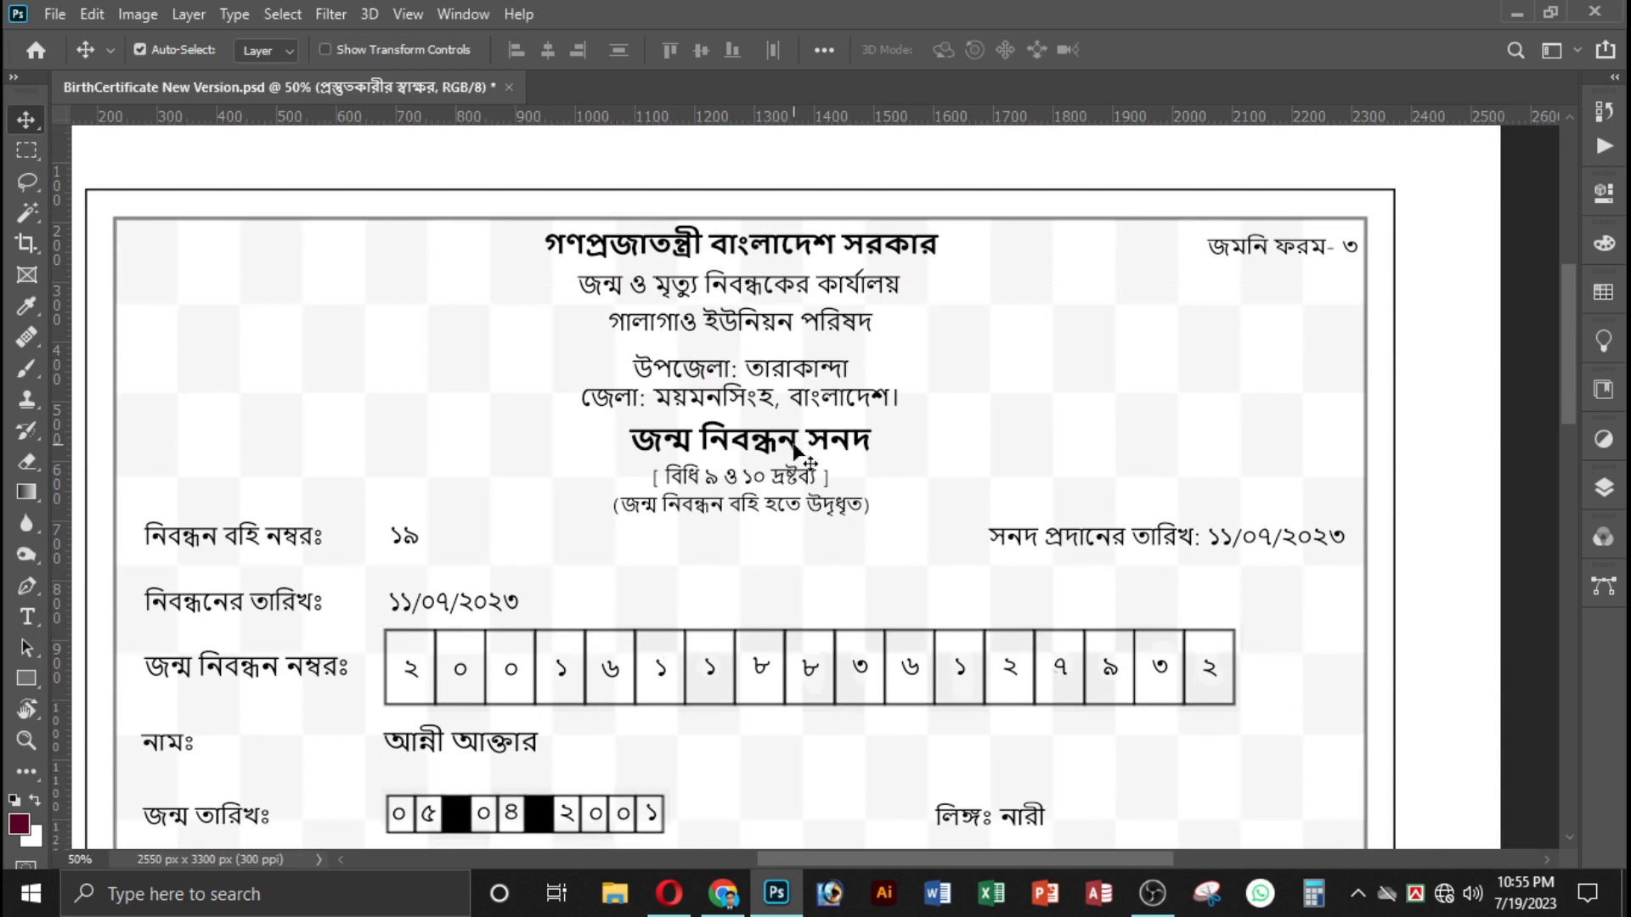
Try moving the জন্ম নিবন্ধন সনদ title, undo the move, and select the [ বিধি ৯ ও ১০ দ্রষ্টব্য ] line below it.
drag(794, 450, 842, 445)
key(ctrl+z)
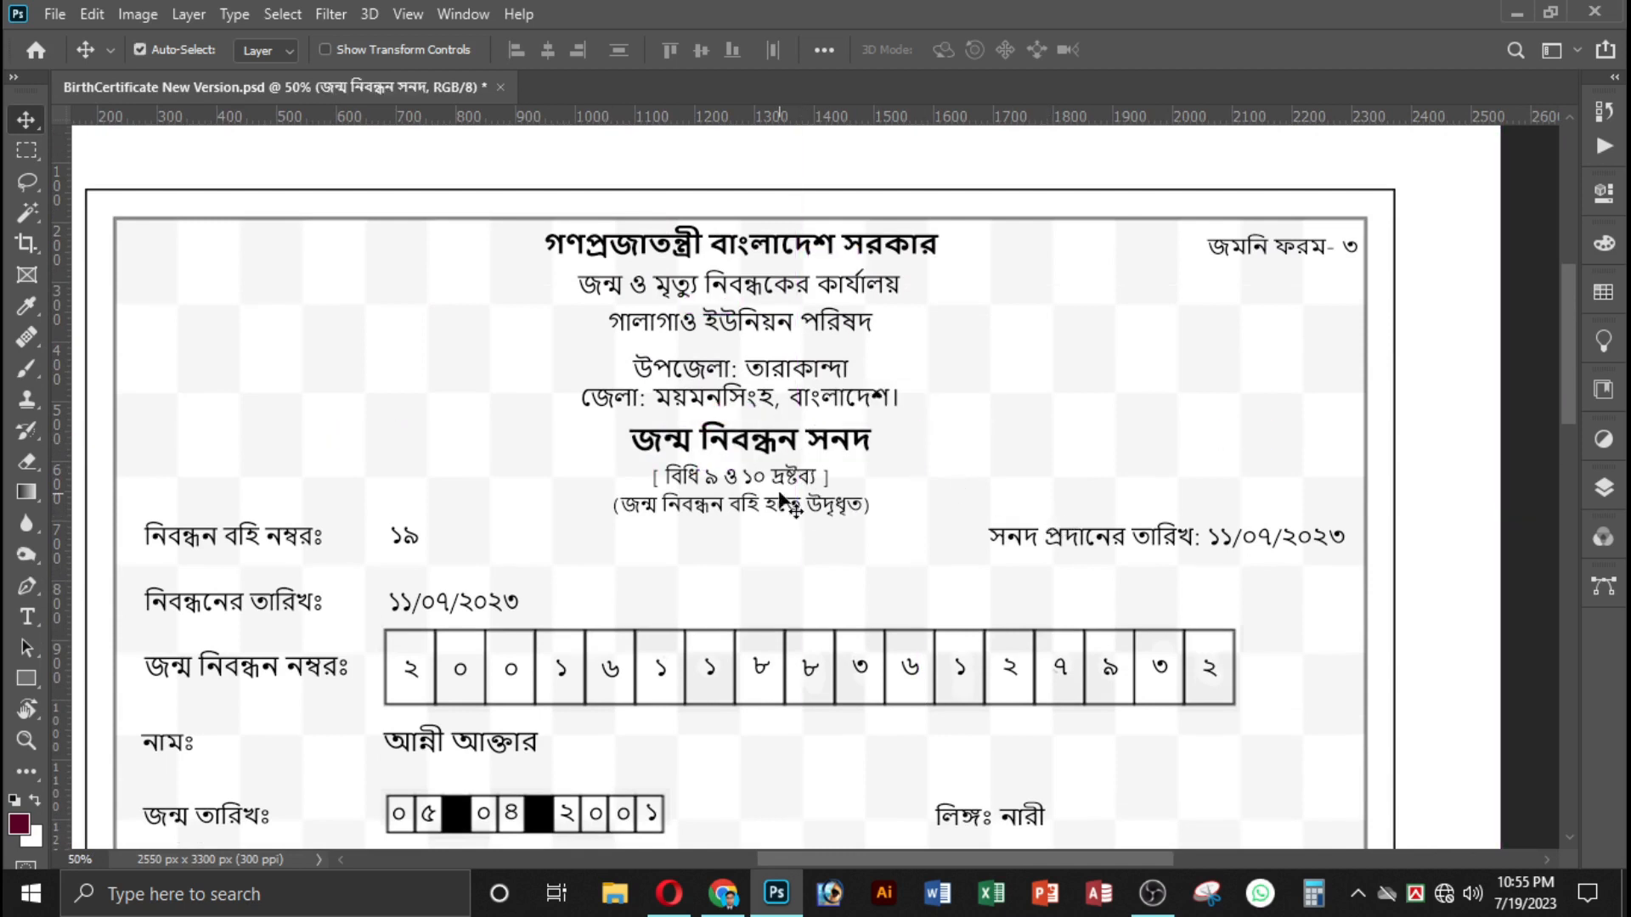
click(800, 482)
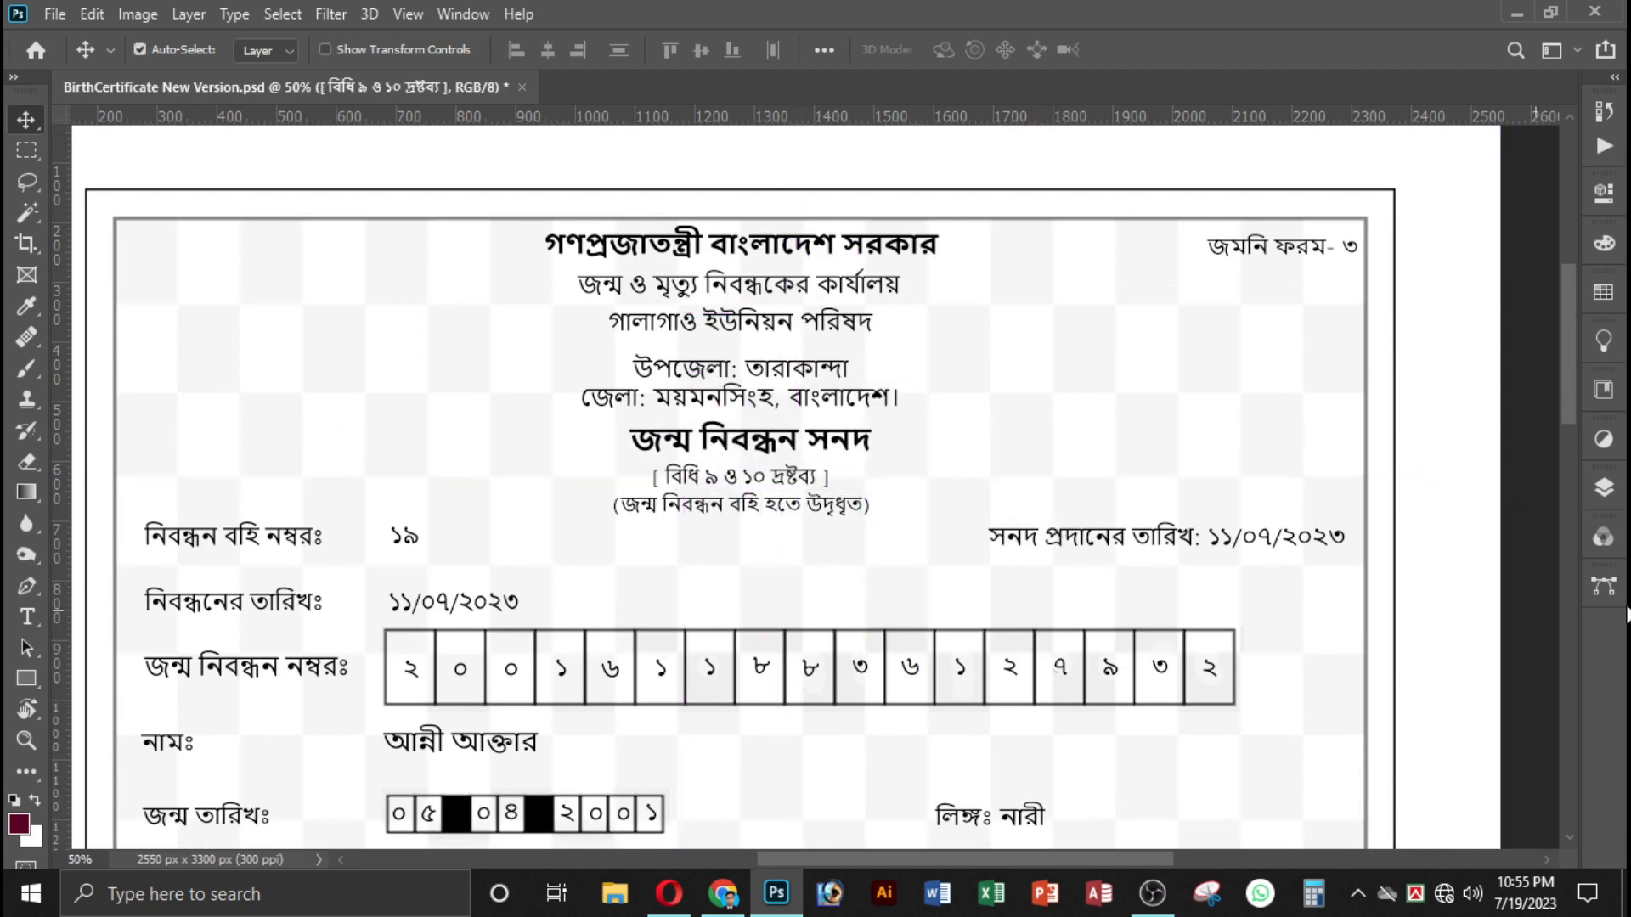
Show the document's layer list and examine its text layers and groups down to the Background layer.
click(1603, 488)
scroll(1478, 603, down, 2)
scroll(1455, 659, down, 3)
scroll(822, 642, down, 14)
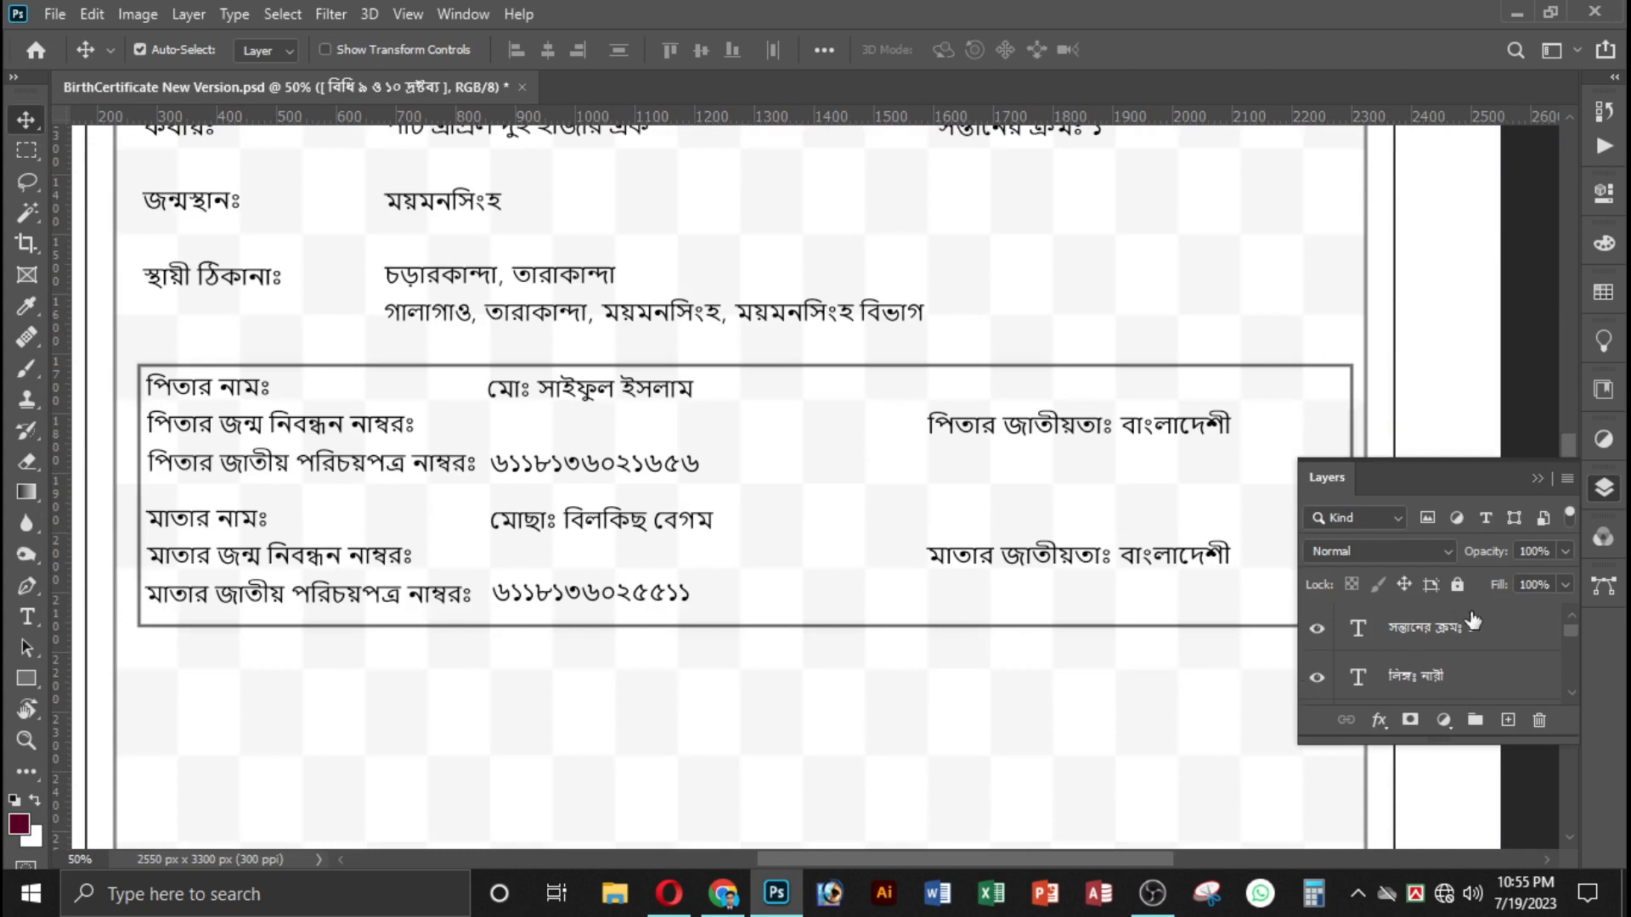
scroll(1450, 650, down, 5)
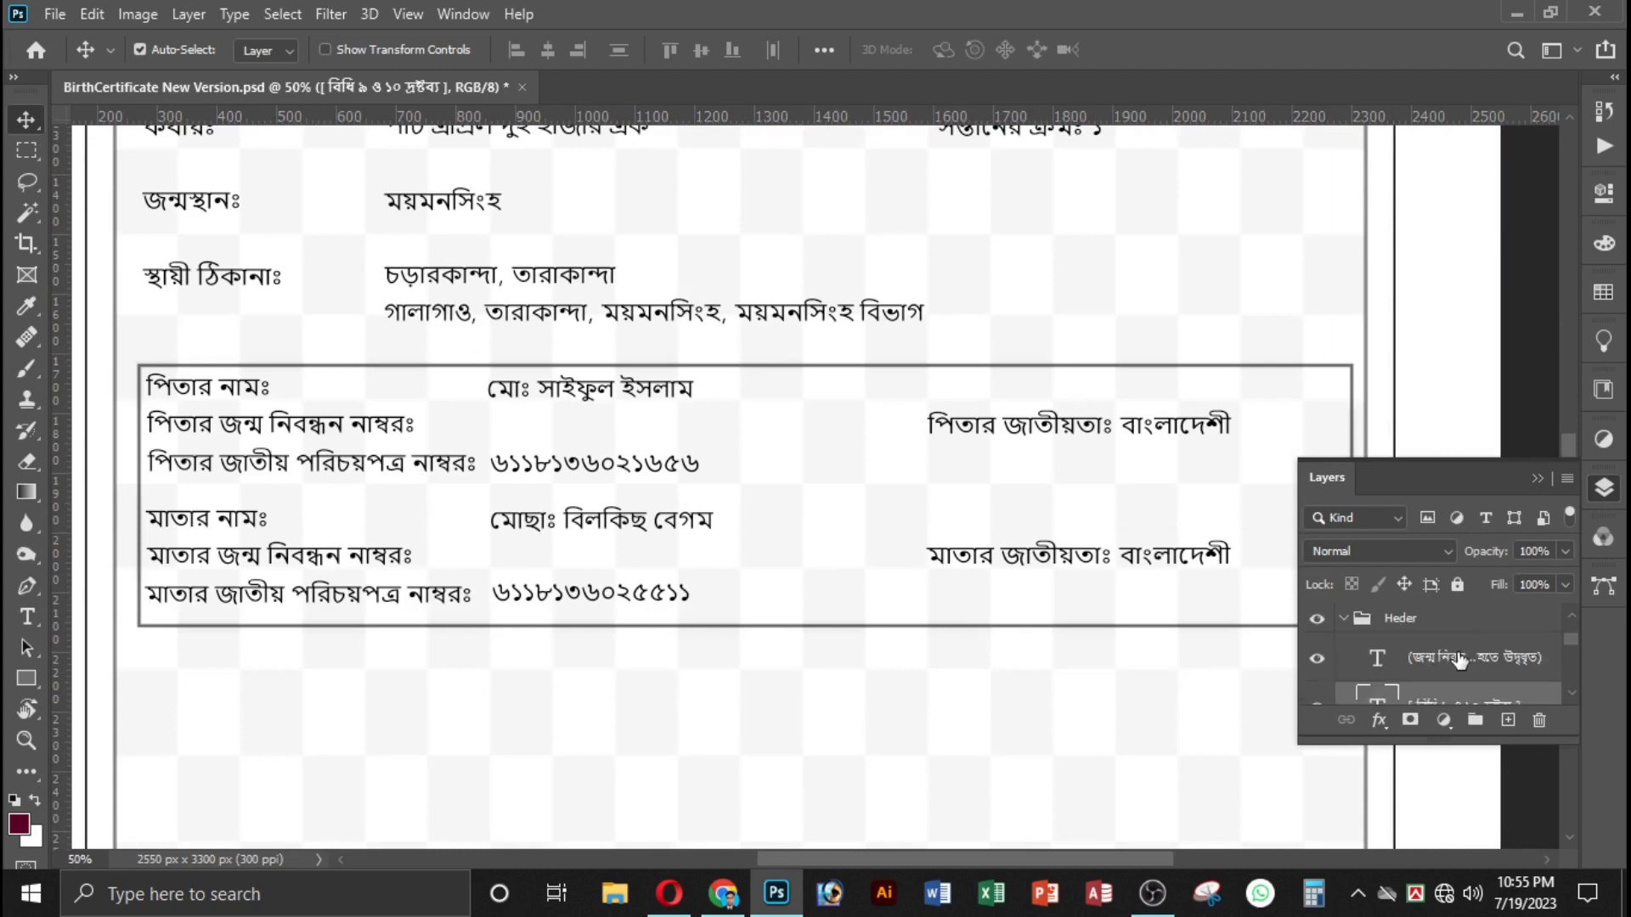
scroll(1457, 661, down, 4)
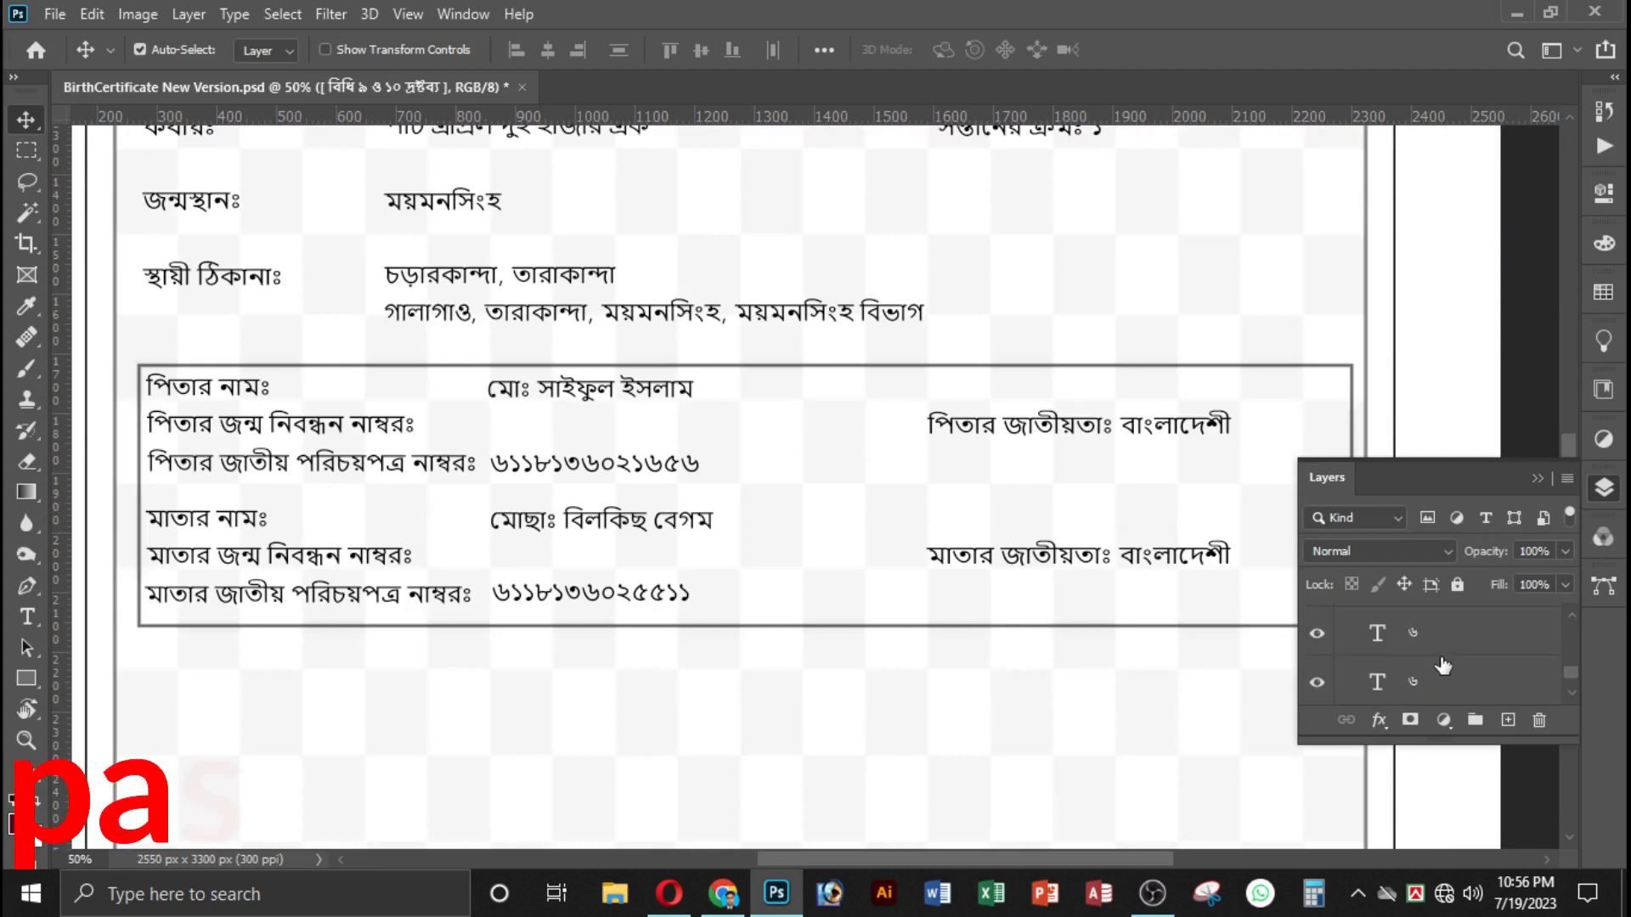
scroll(1411, 671, down, 2)
scroll(1414, 676, down, 1)
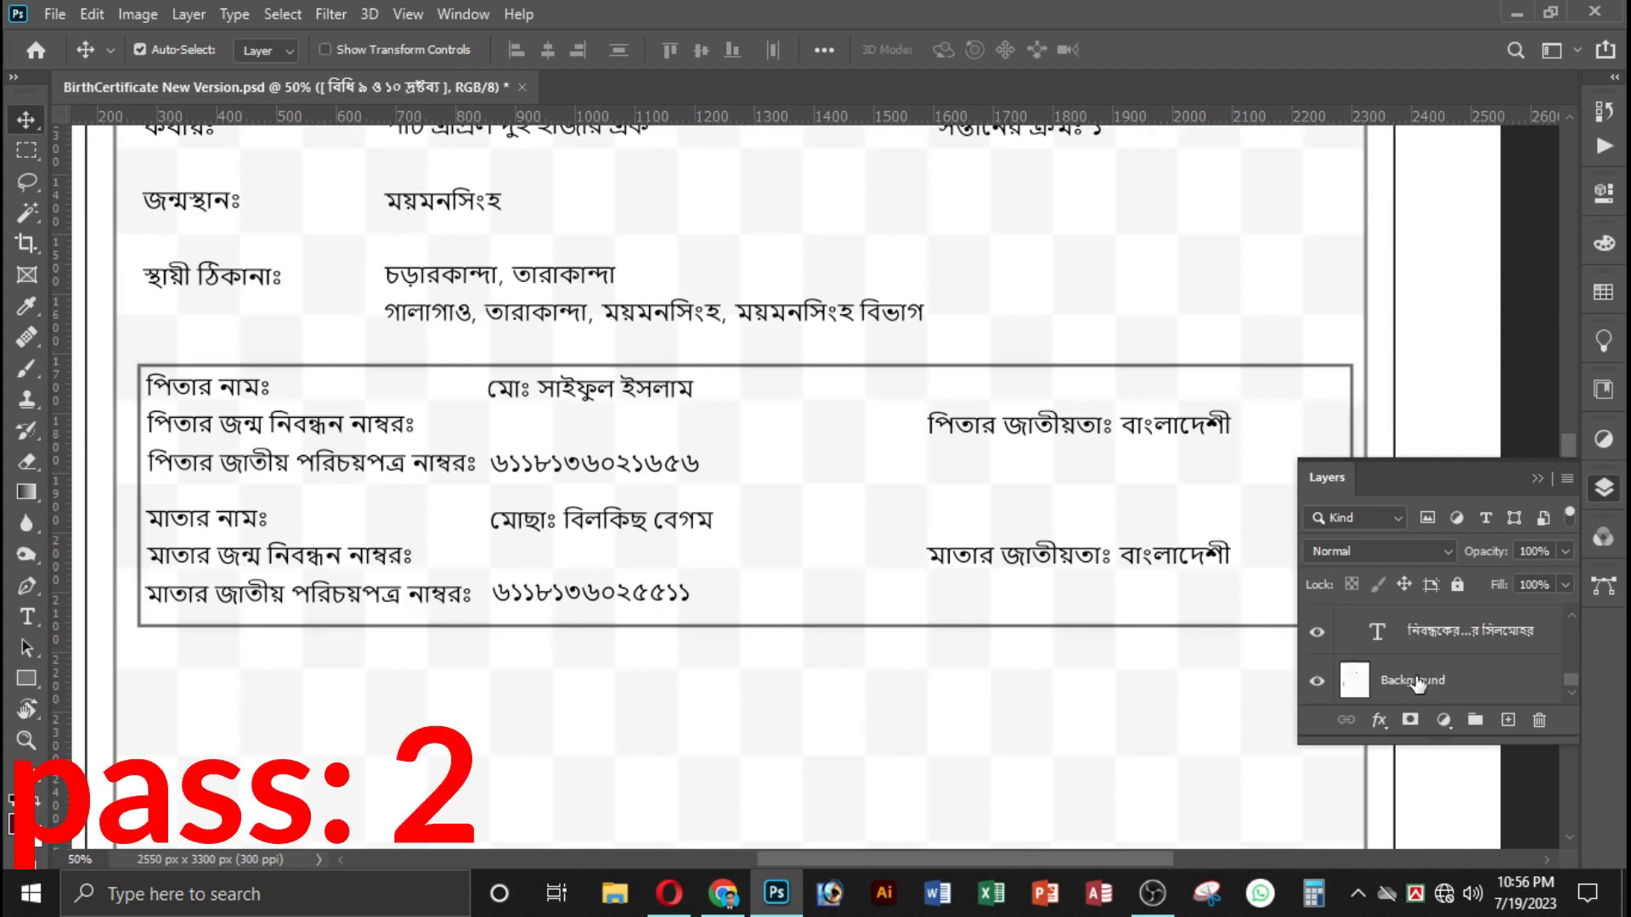
scroll(1440, 670, up, 3)
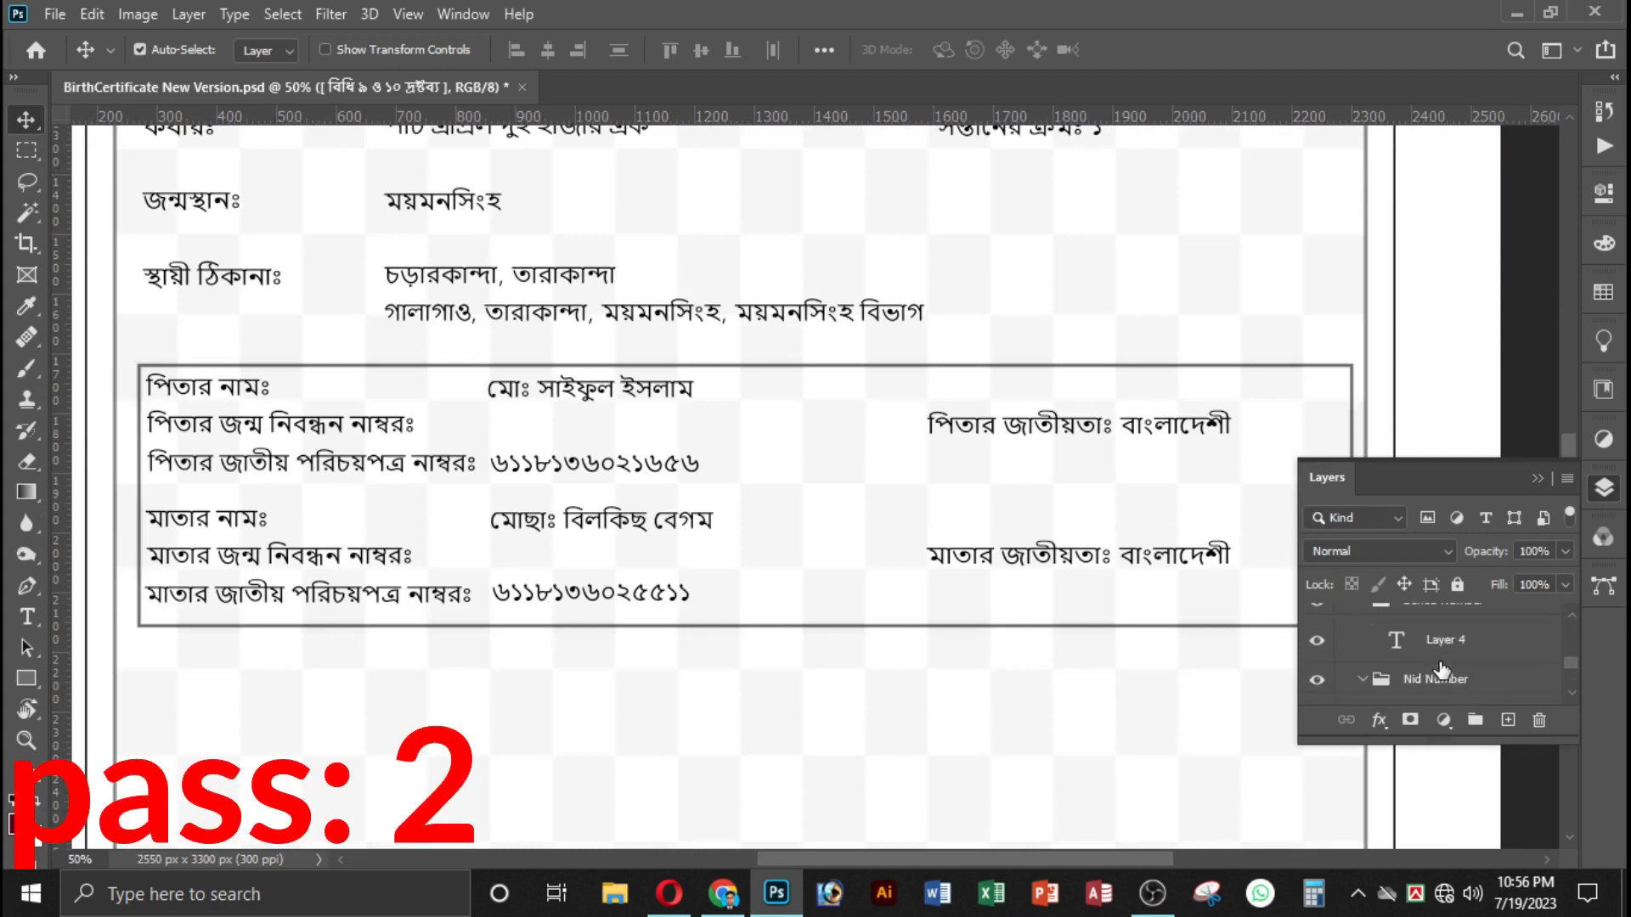
scroll(1435, 661, up, 4)
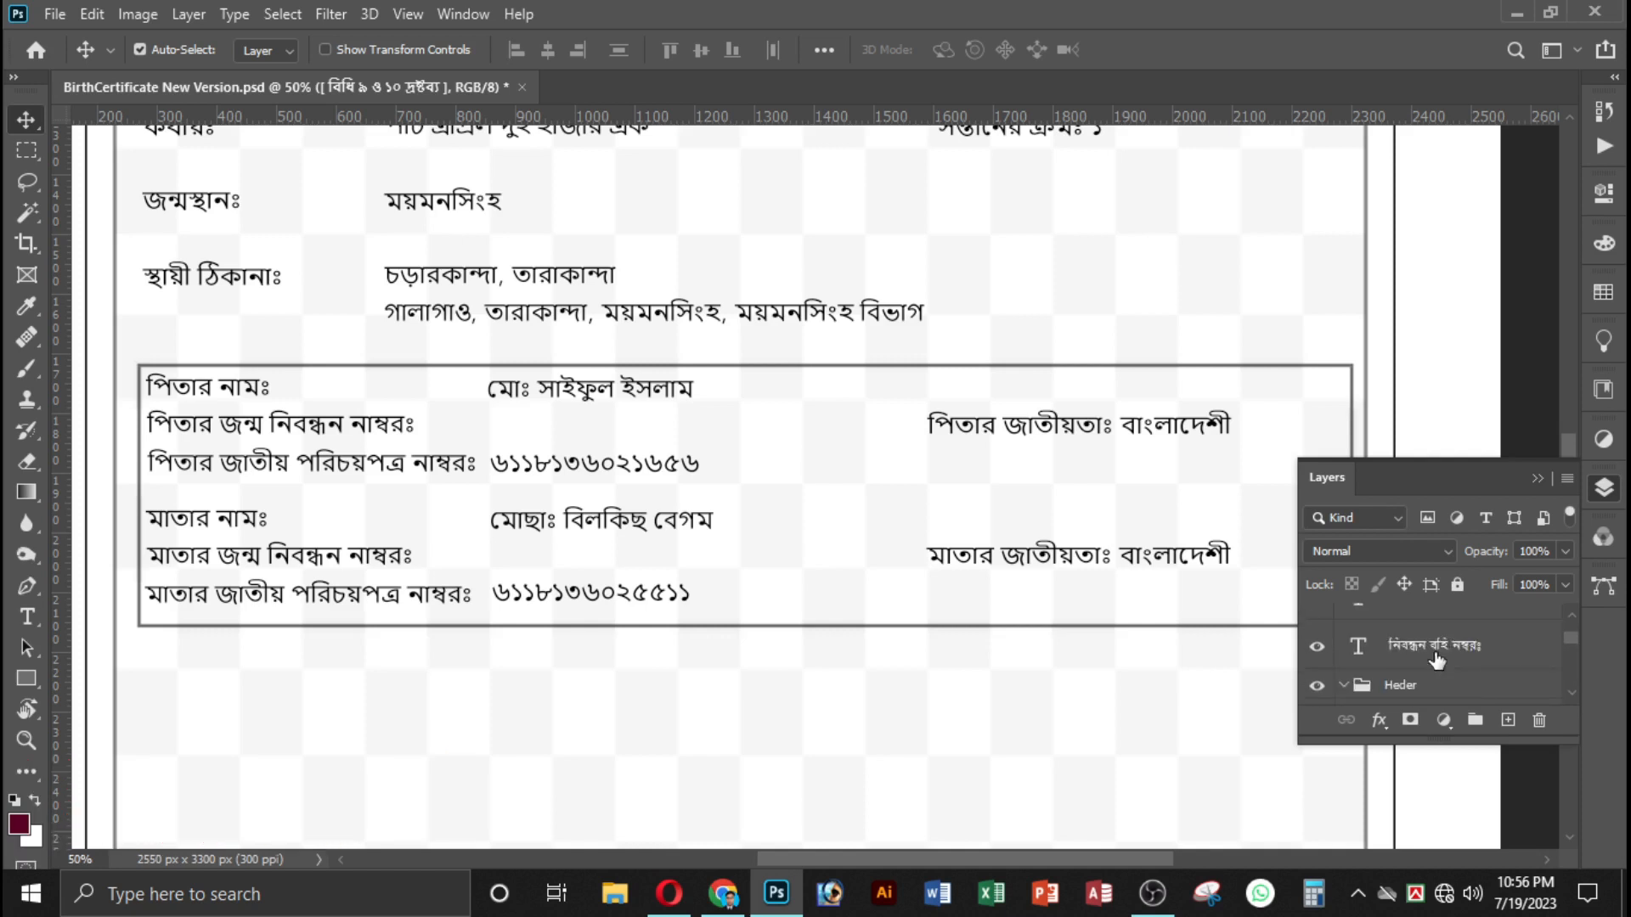
scroll(1435, 654, up, 2)
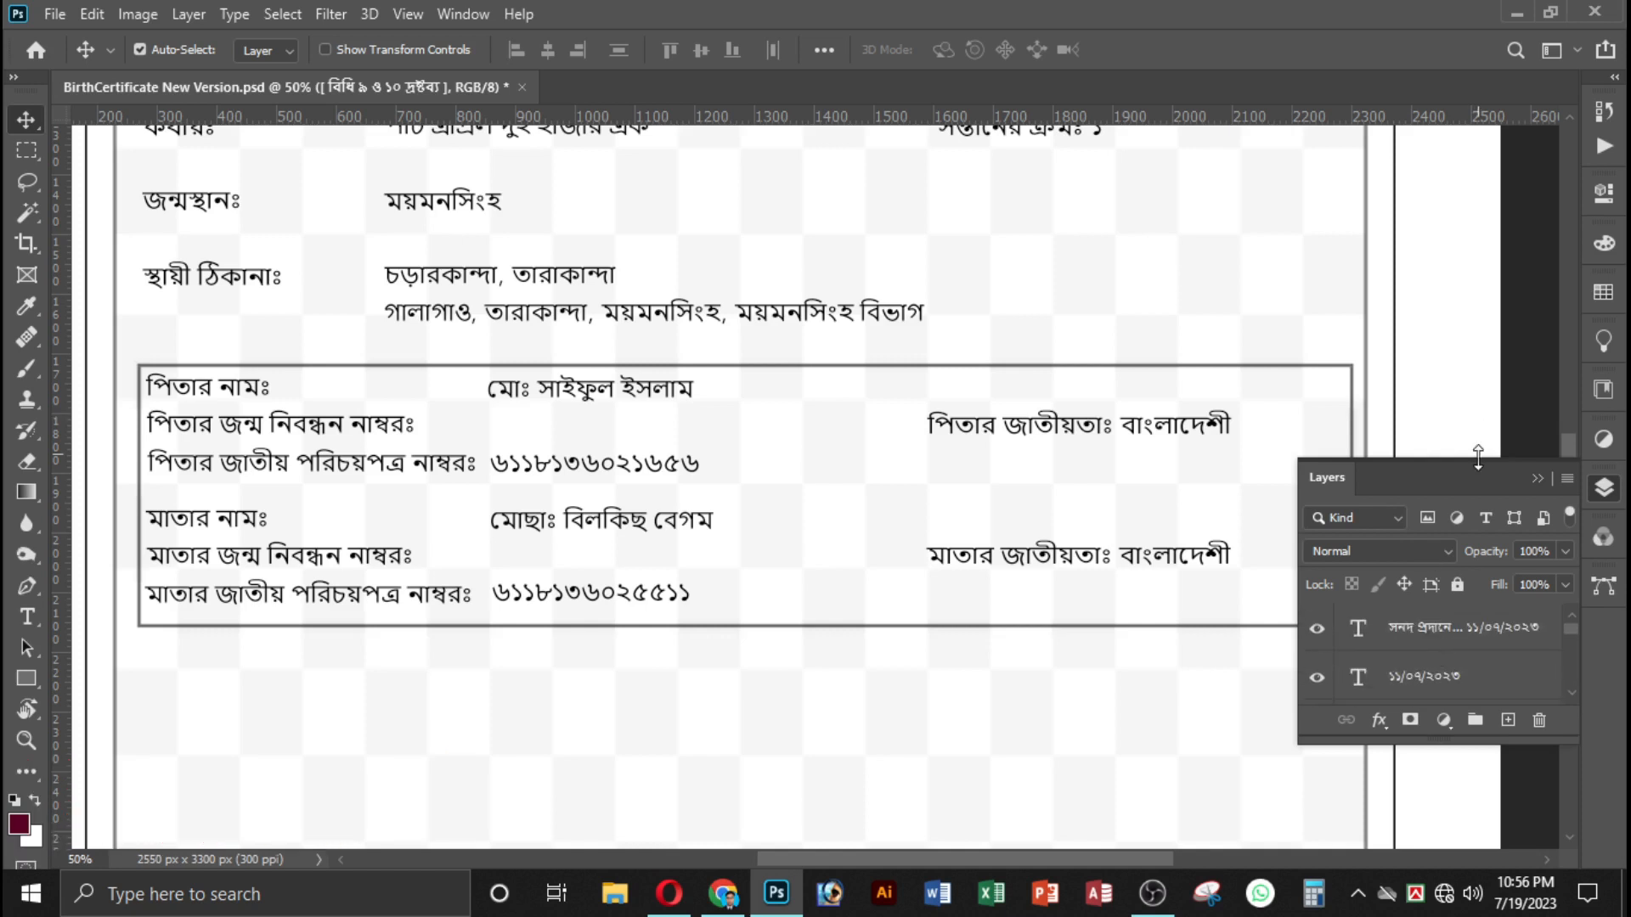
Correct the word নাম্বরঃ to নম্বরঃ in the মাতার জন্ম নিবন্ধন label in the parents' box.
click(1539, 479)
scroll(958, 594, down, 3)
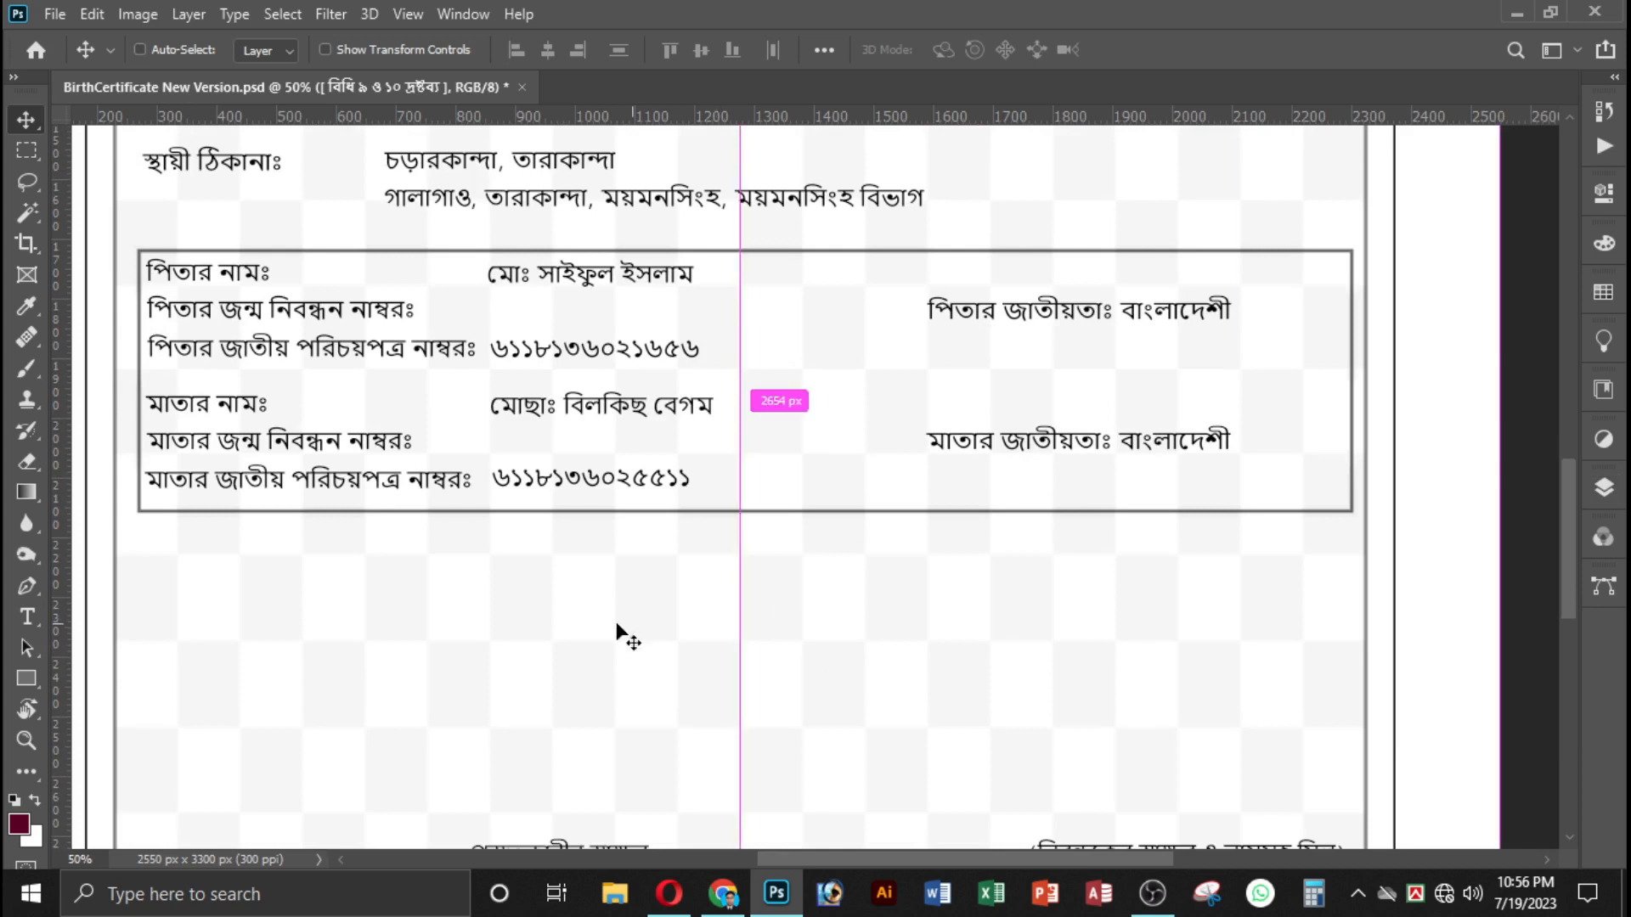
scroll(622, 625, left, 2)
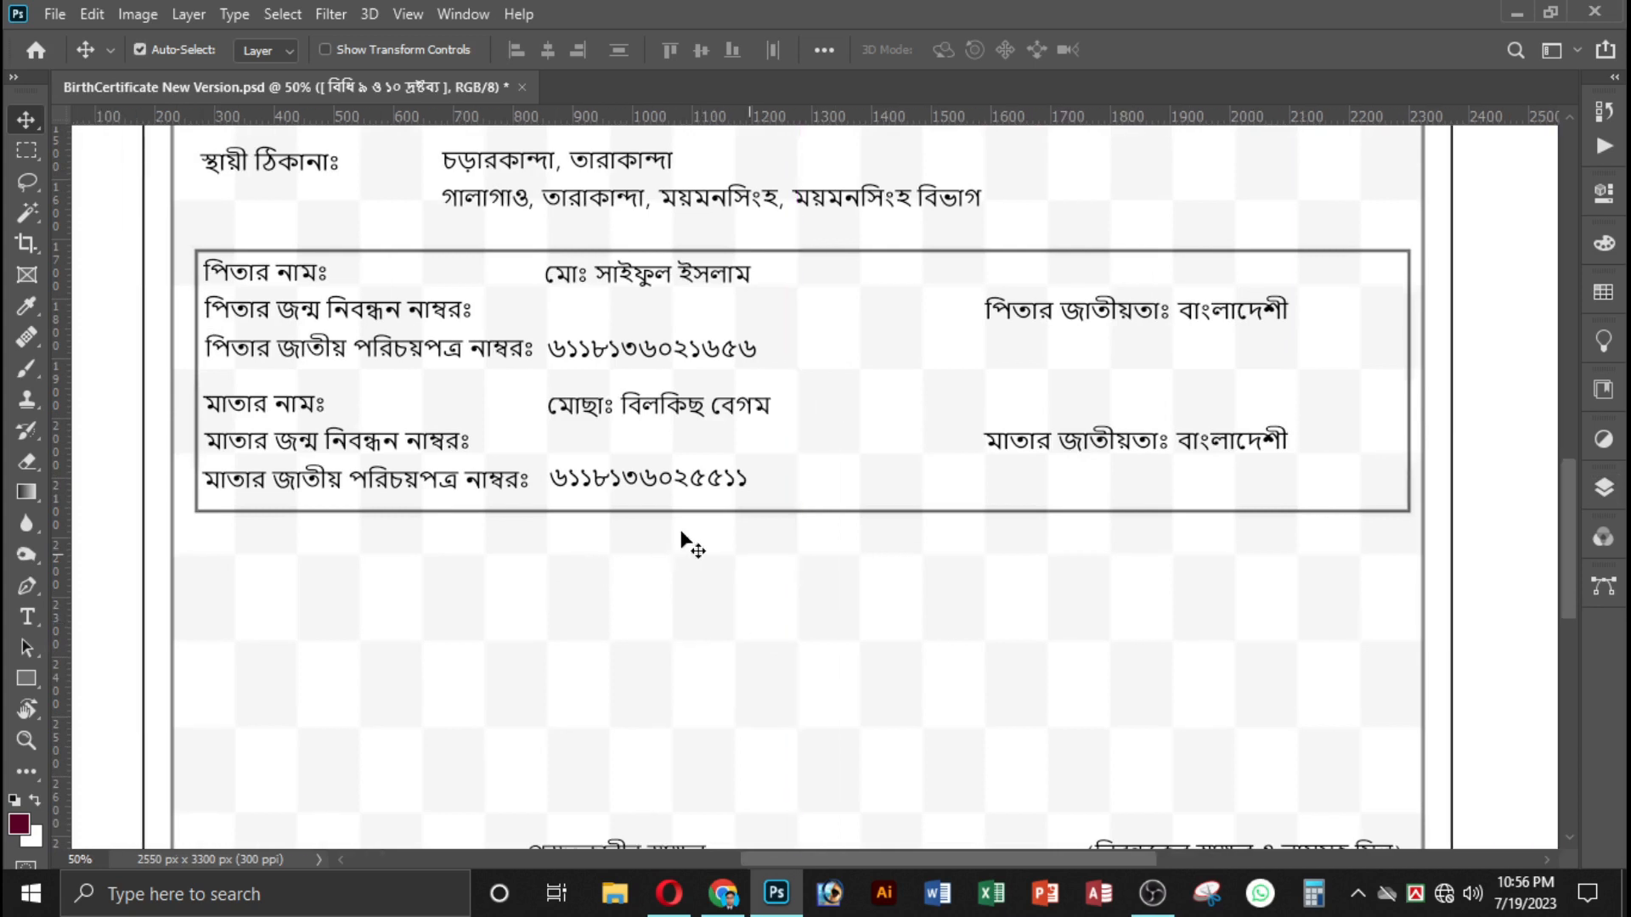
scroll(685, 537, down, 3)
scroll(501, 429, up, 2)
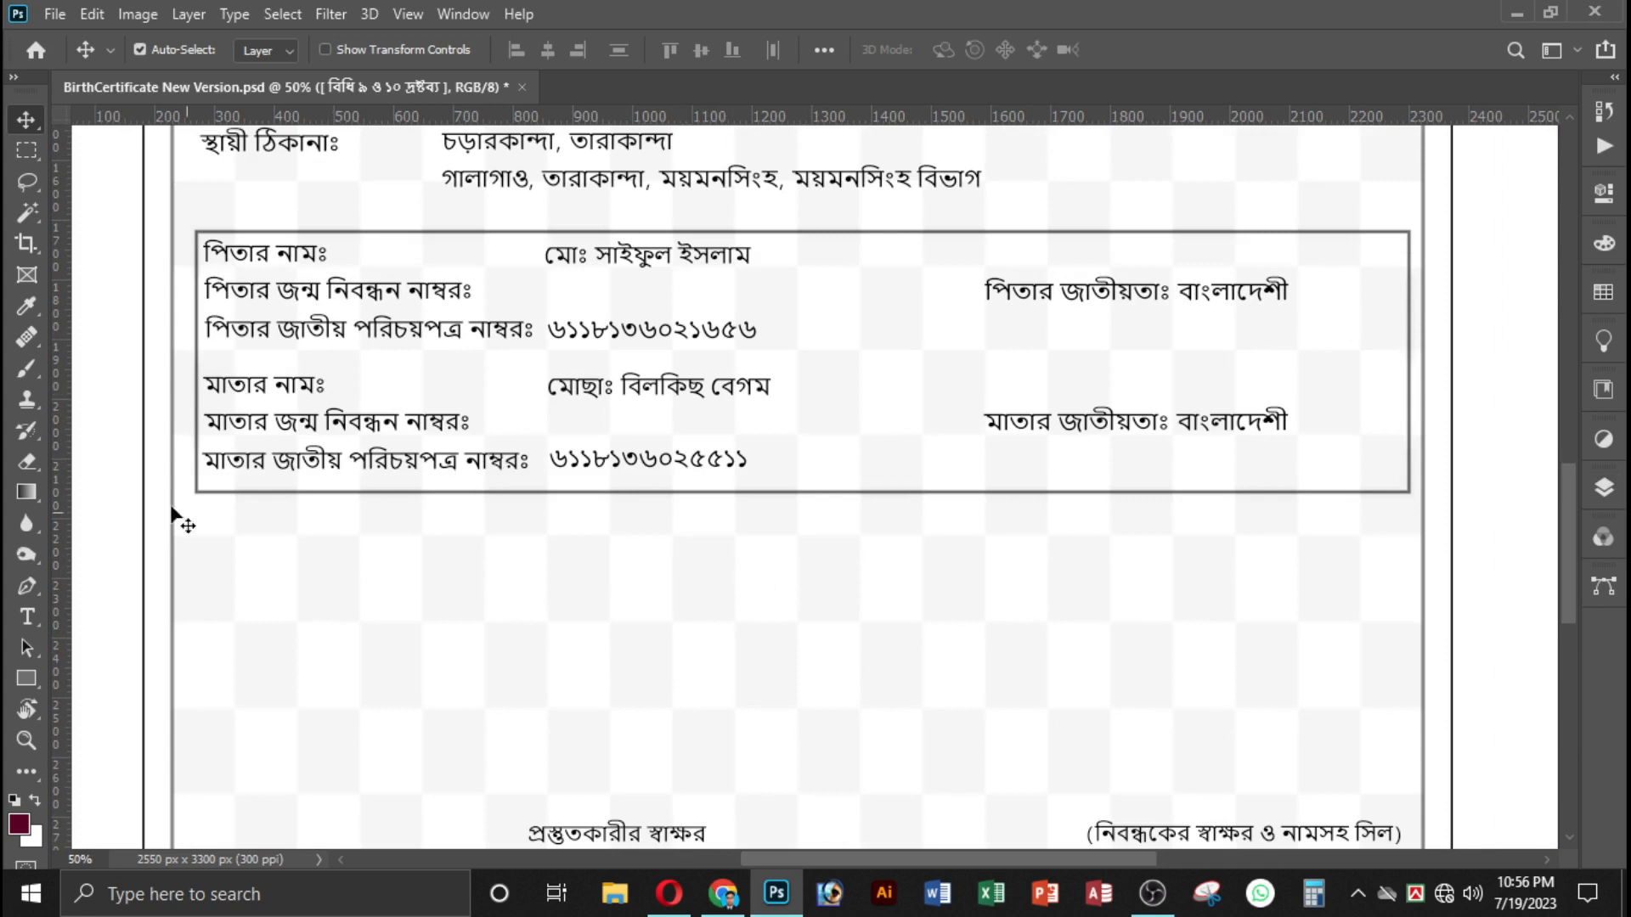
click(27, 616)
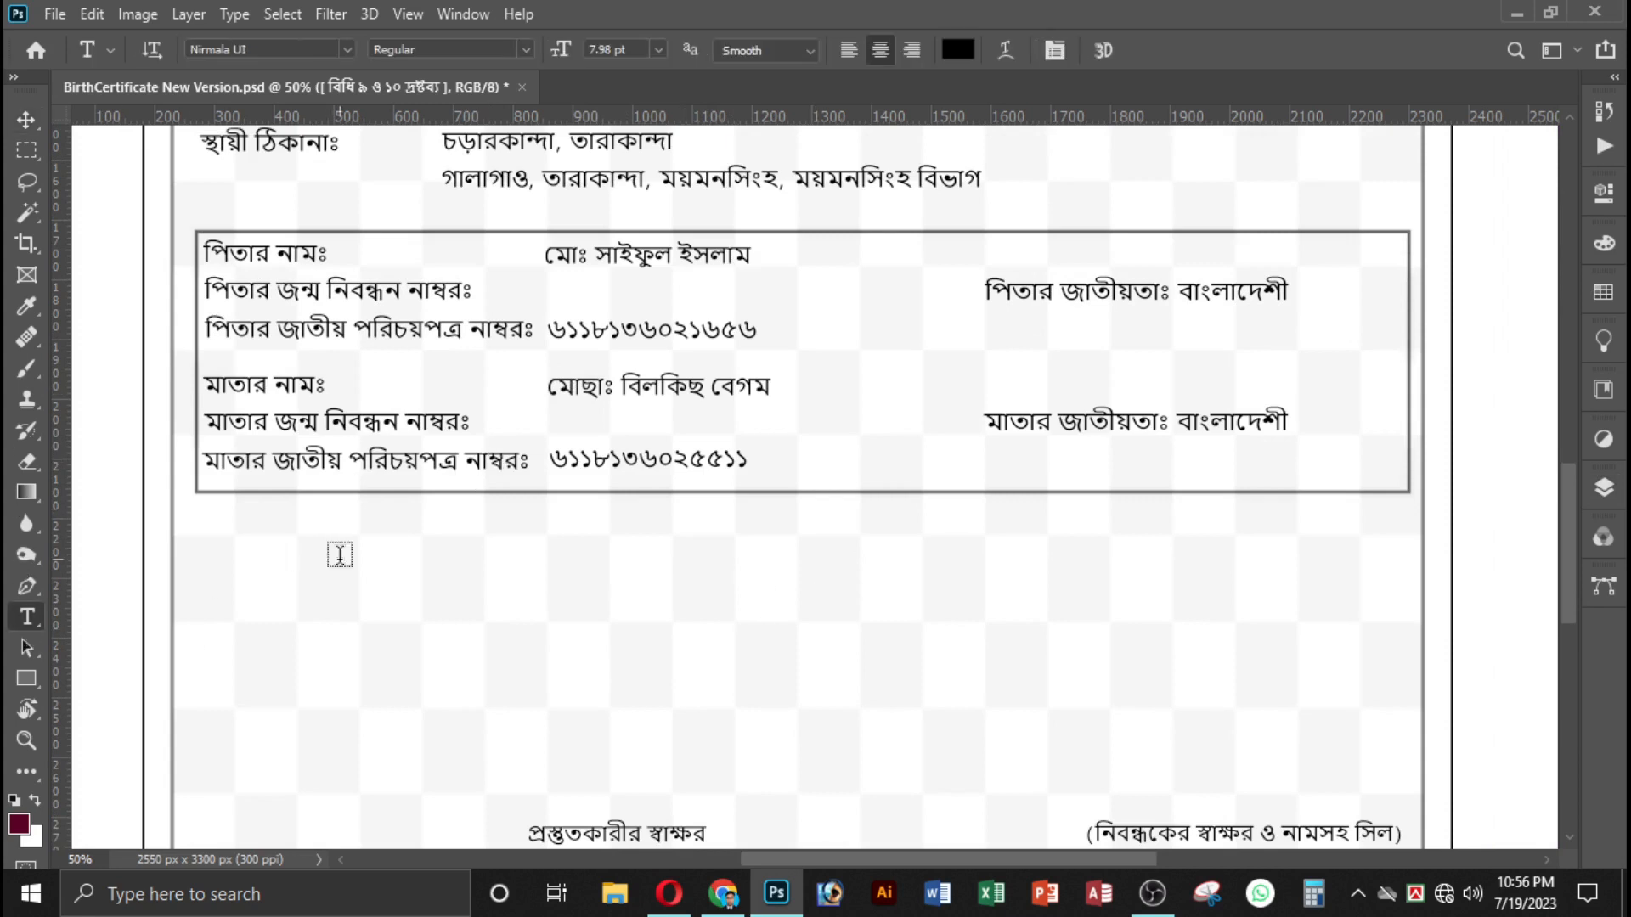
click(433, 427)
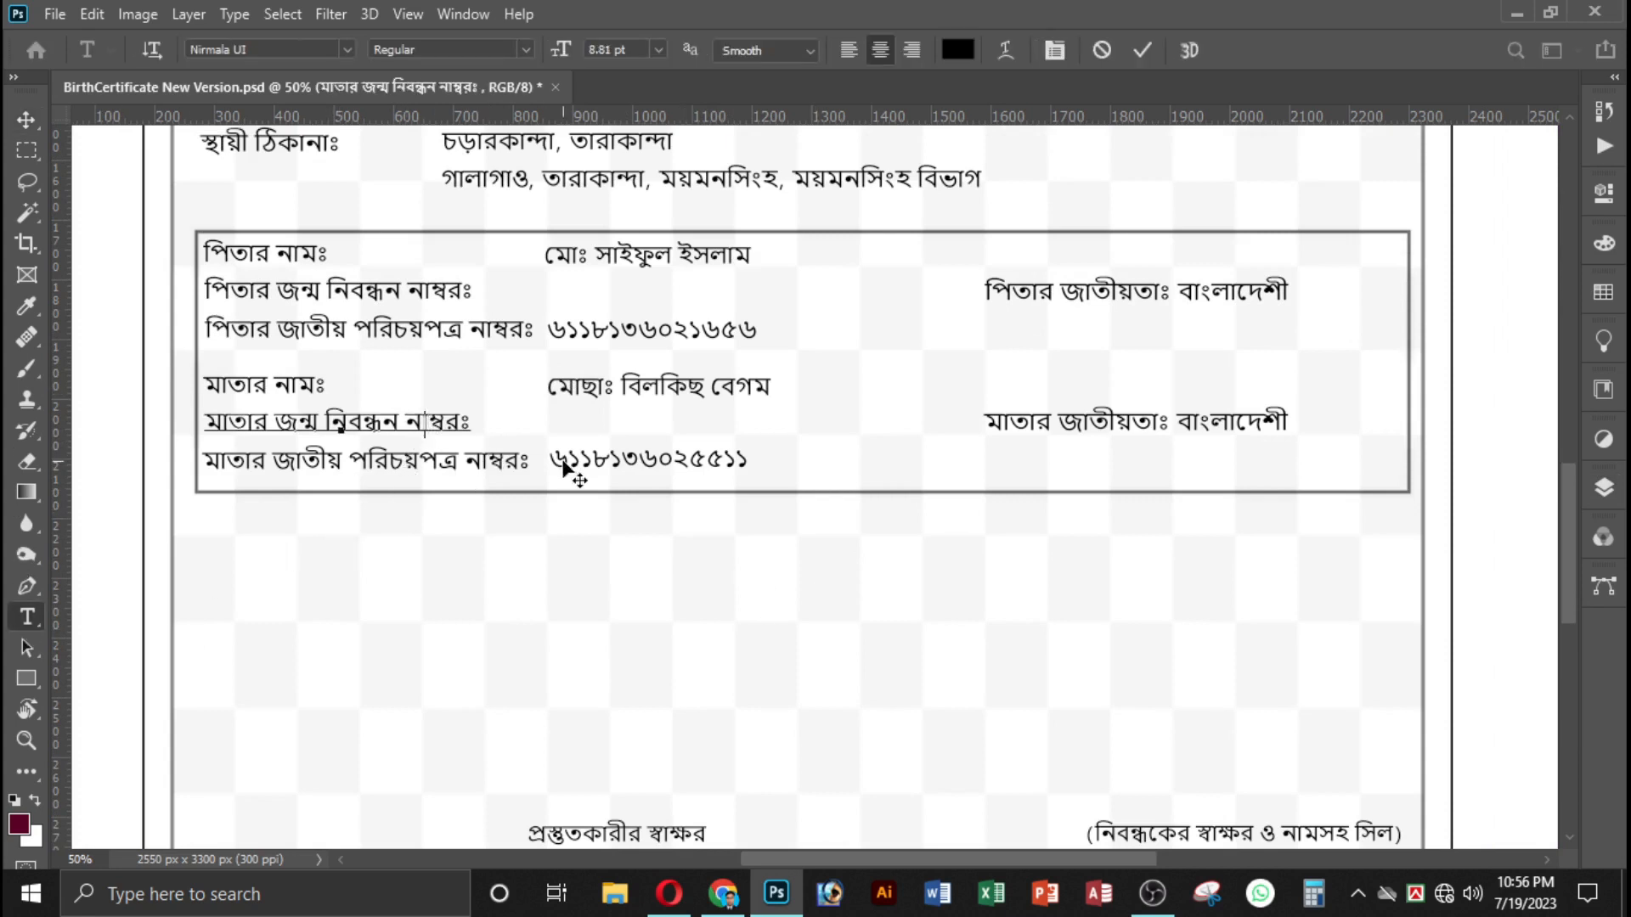
key(BackSpace)
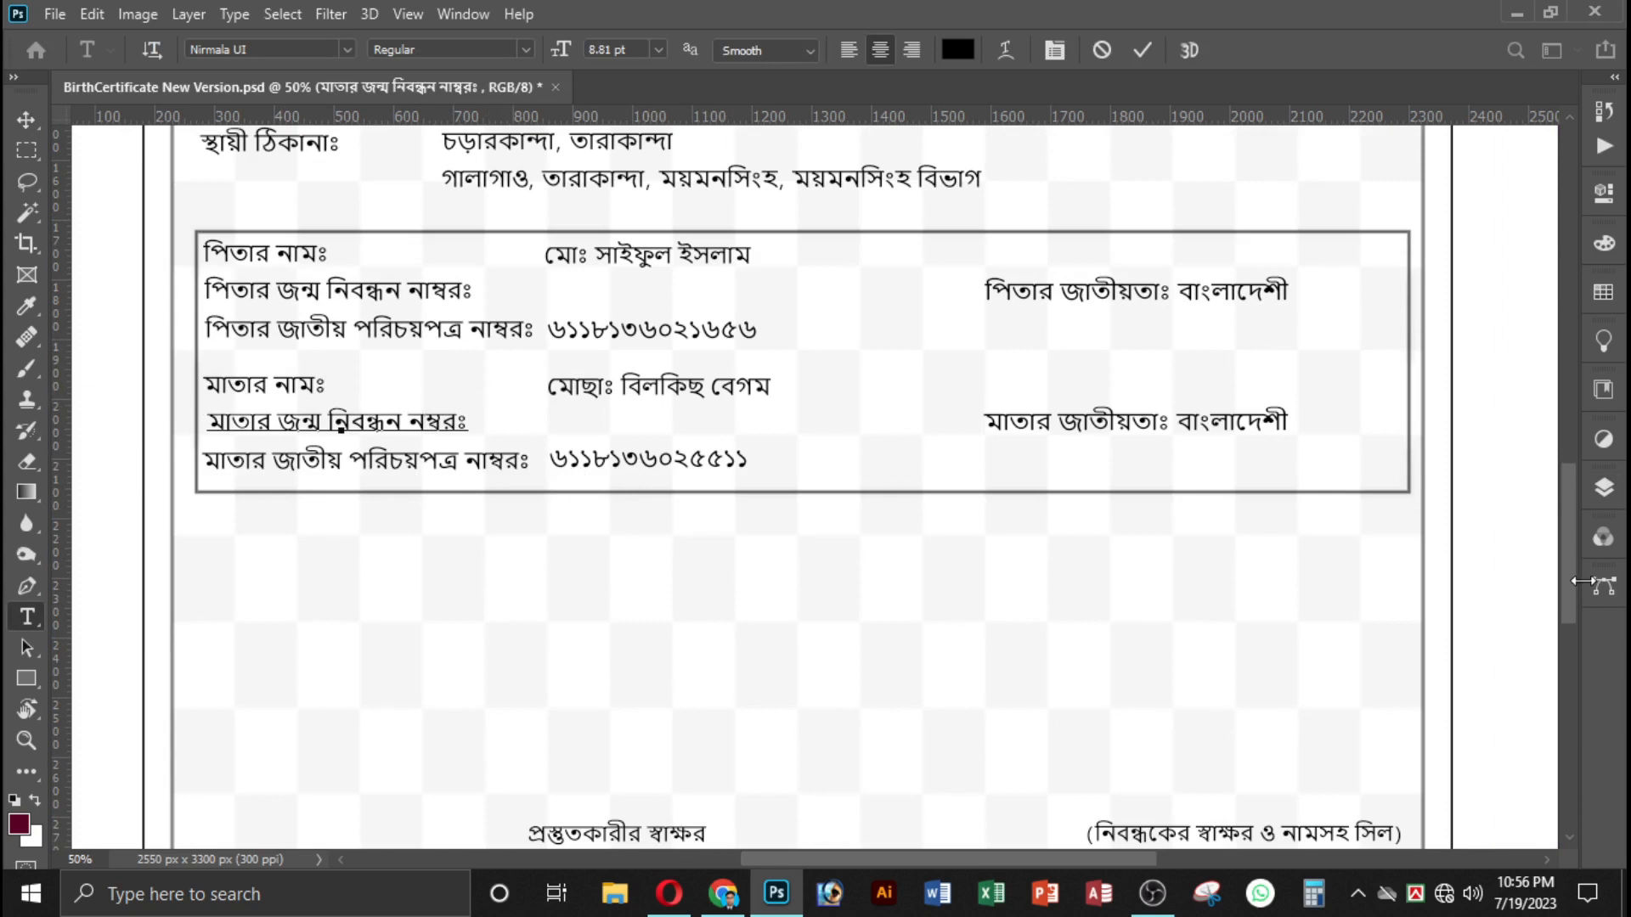
click(1603, 475)
drag(1417, 643, 477, 350)
Correct the spelling to নম্বরঃ in the পিতার জাতীয় পরিচয়পত্র and পিতার জন্ম নিবন্ধন labels.
click(490, 332)
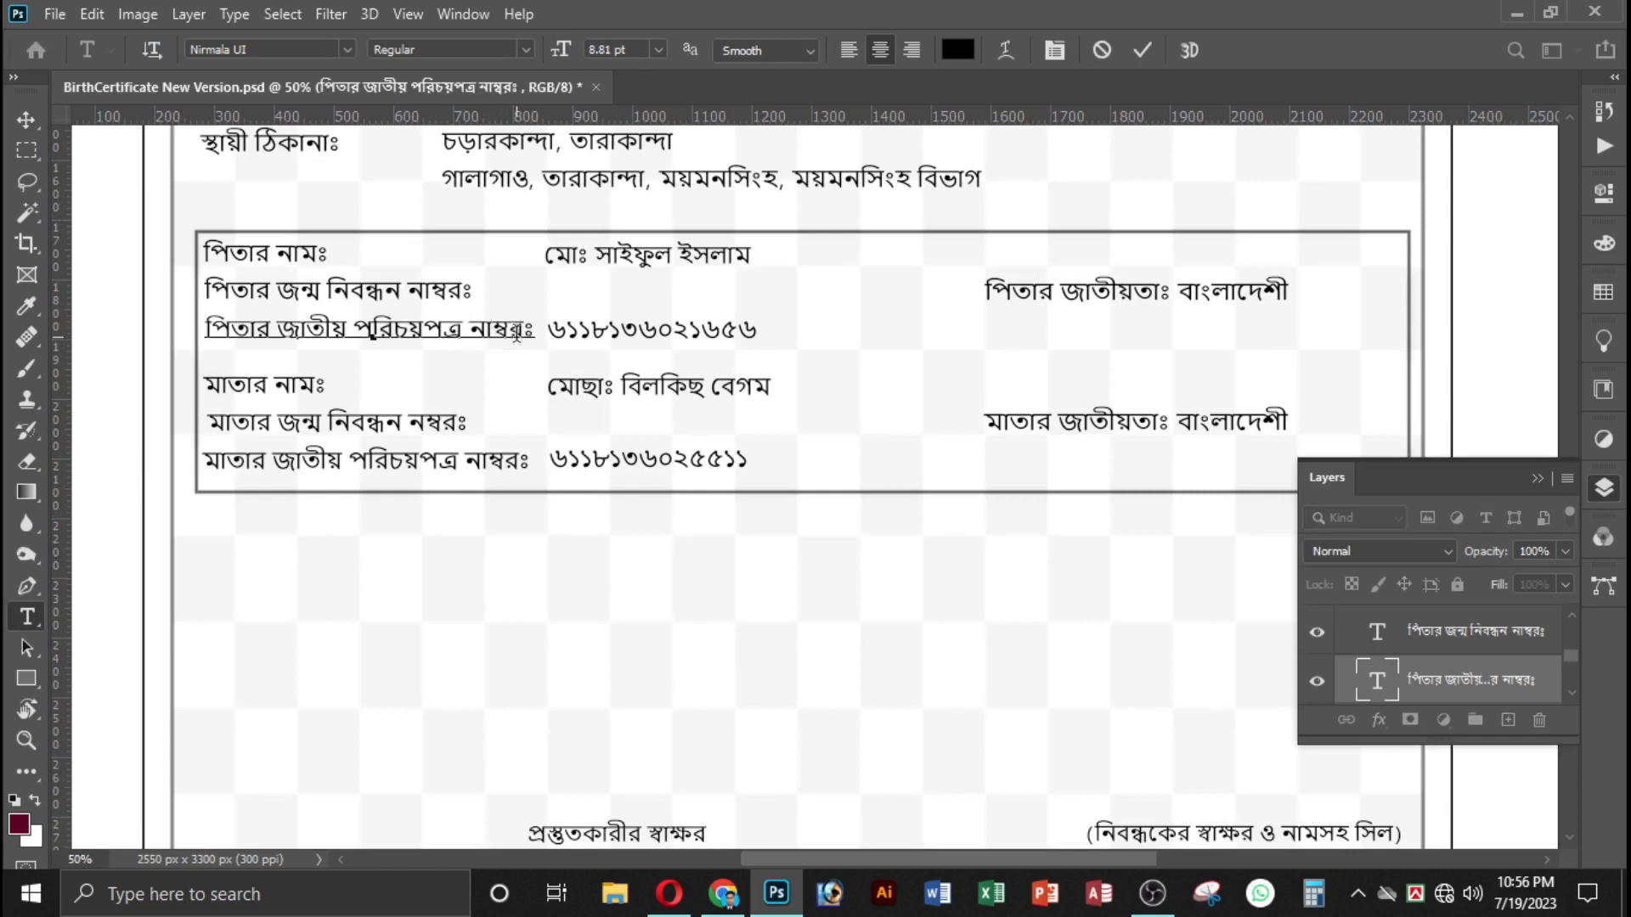
key(BackSpace)
click(1478, 646)
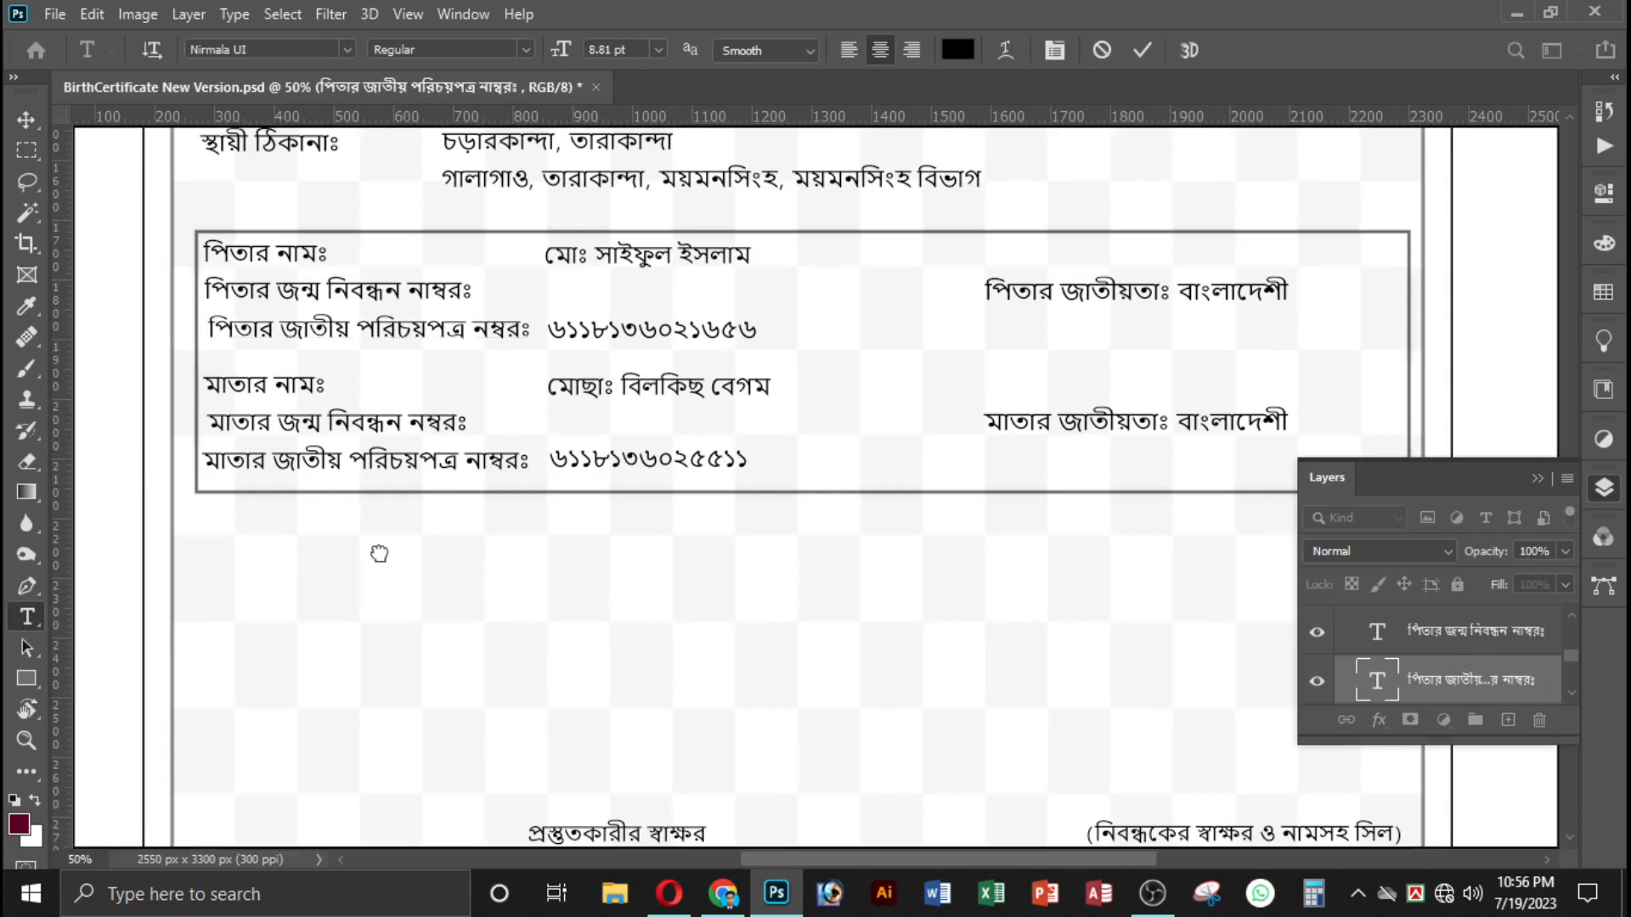
scroll(525, 450, up, 1)
scroll(524, 450, up, 3)
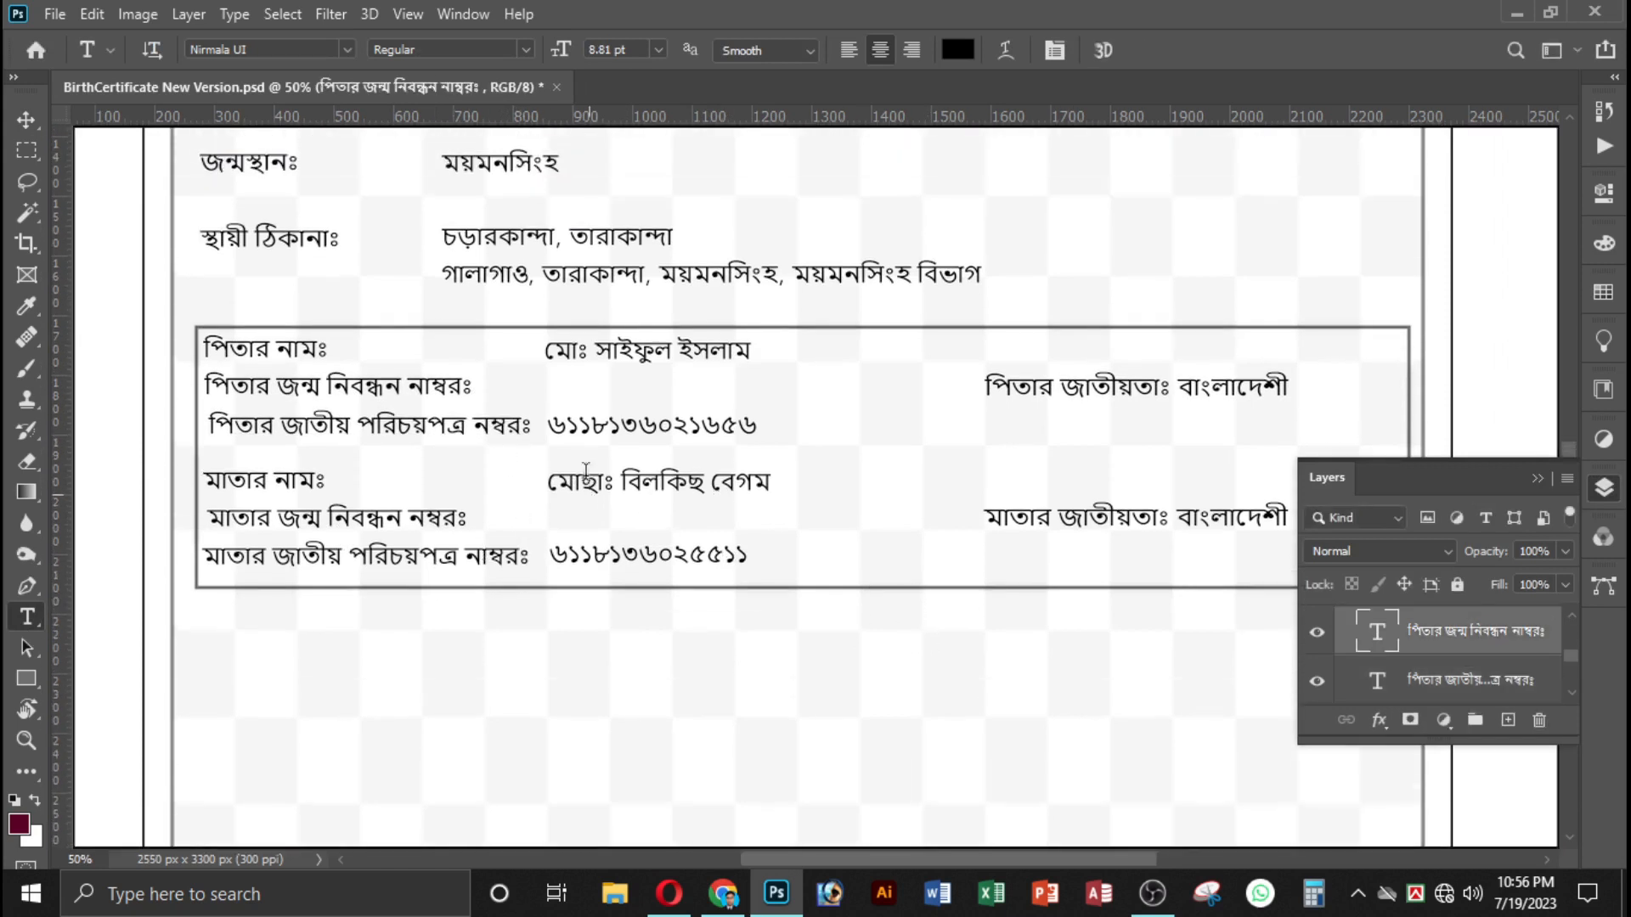
click(428, 430)
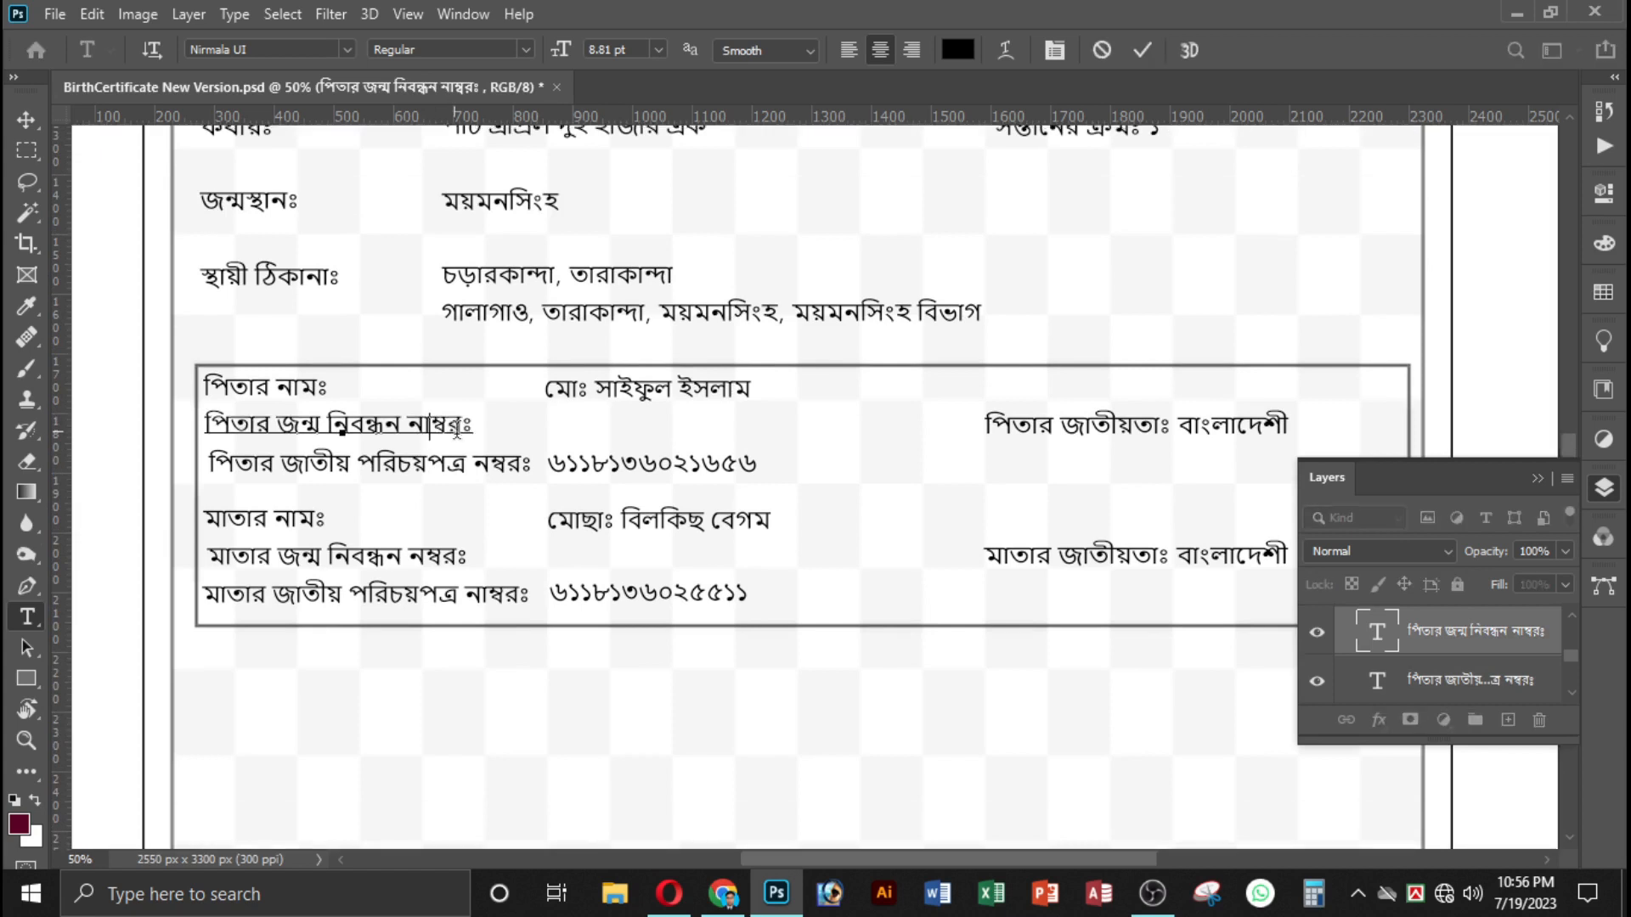
key(BackSpace)
click(1460, 680)
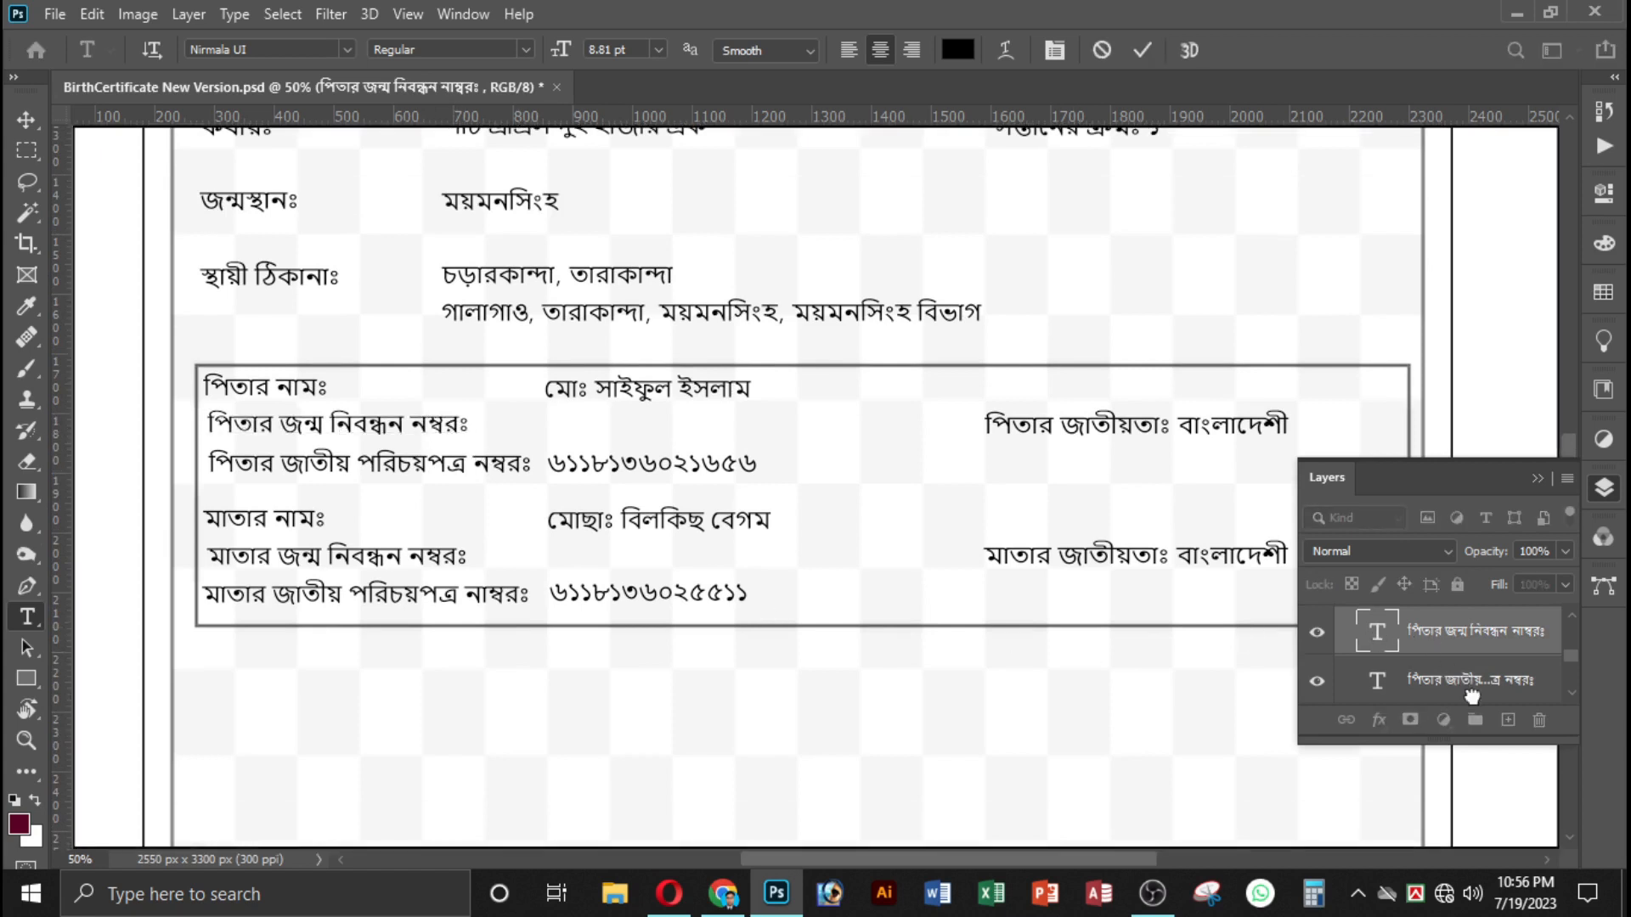
Correct the spelling to নম্বরঃ in the মাতার জাতীয় পরিচয়পত্র label and hide the layer list.
click(486, 594)
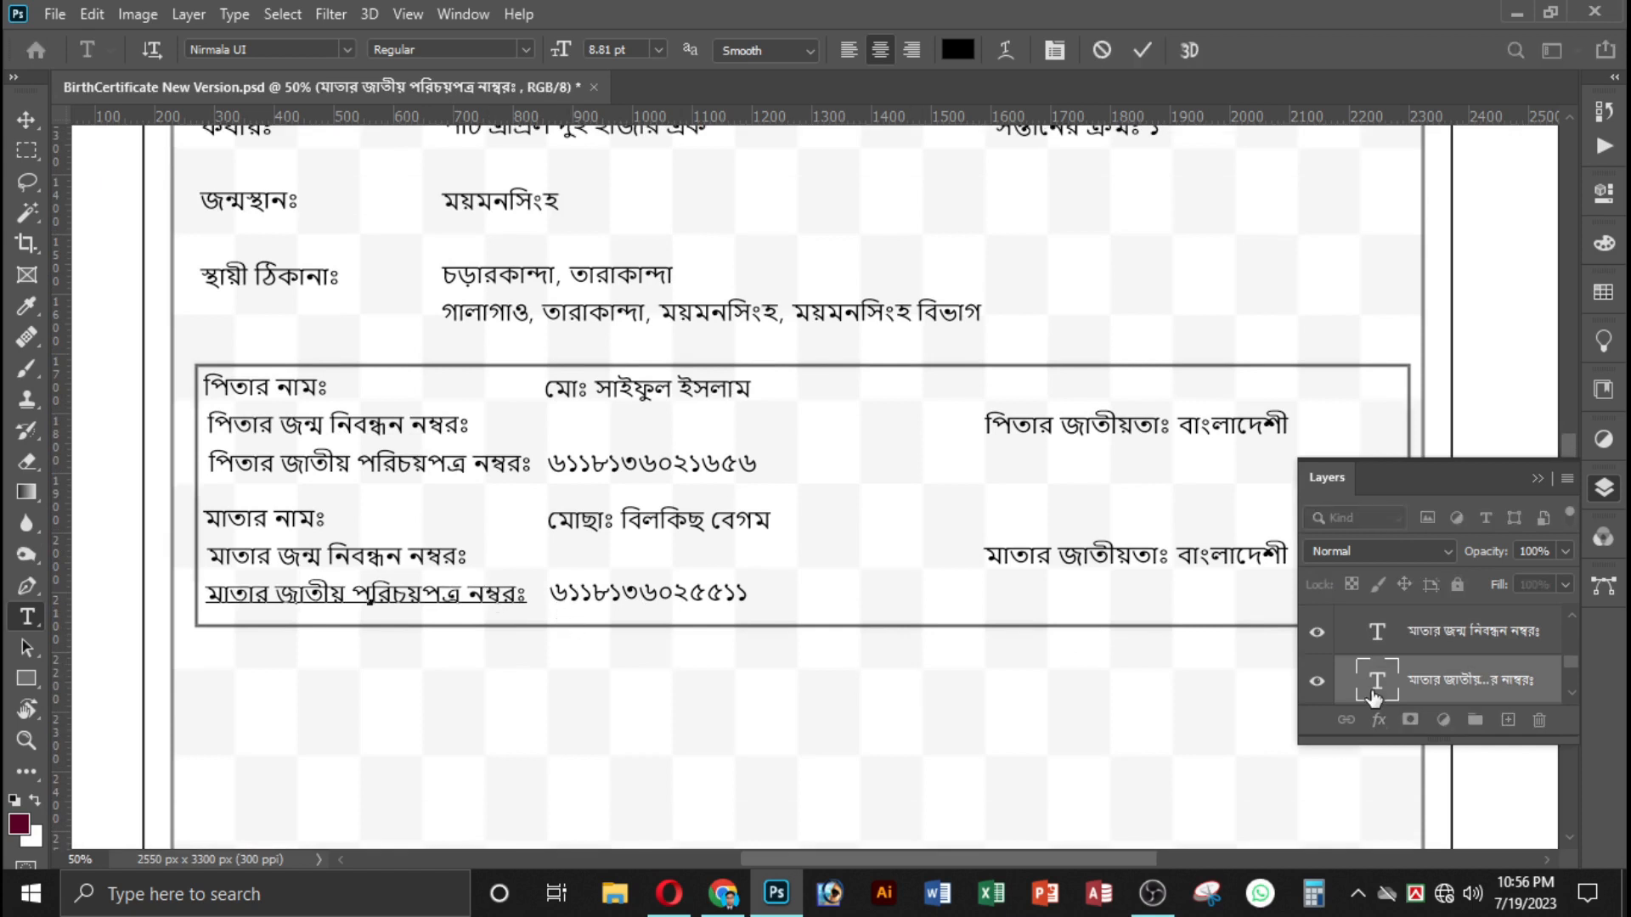
click(1470, 650)
scroll(935, 604, up, 5)
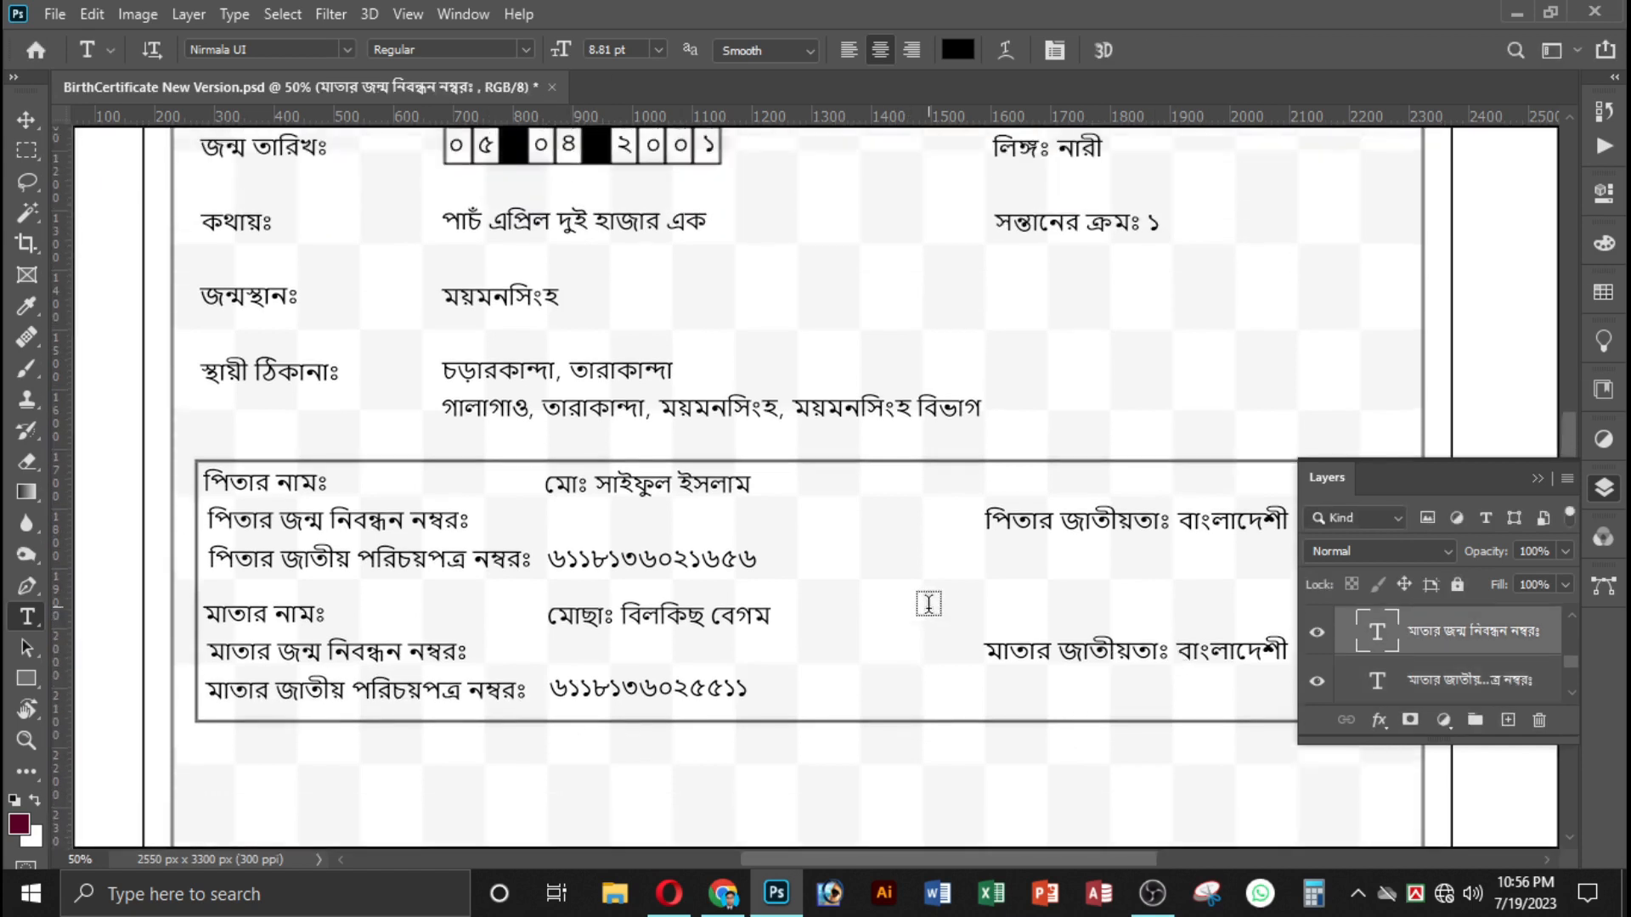
scroll(635, 588, up, 15)
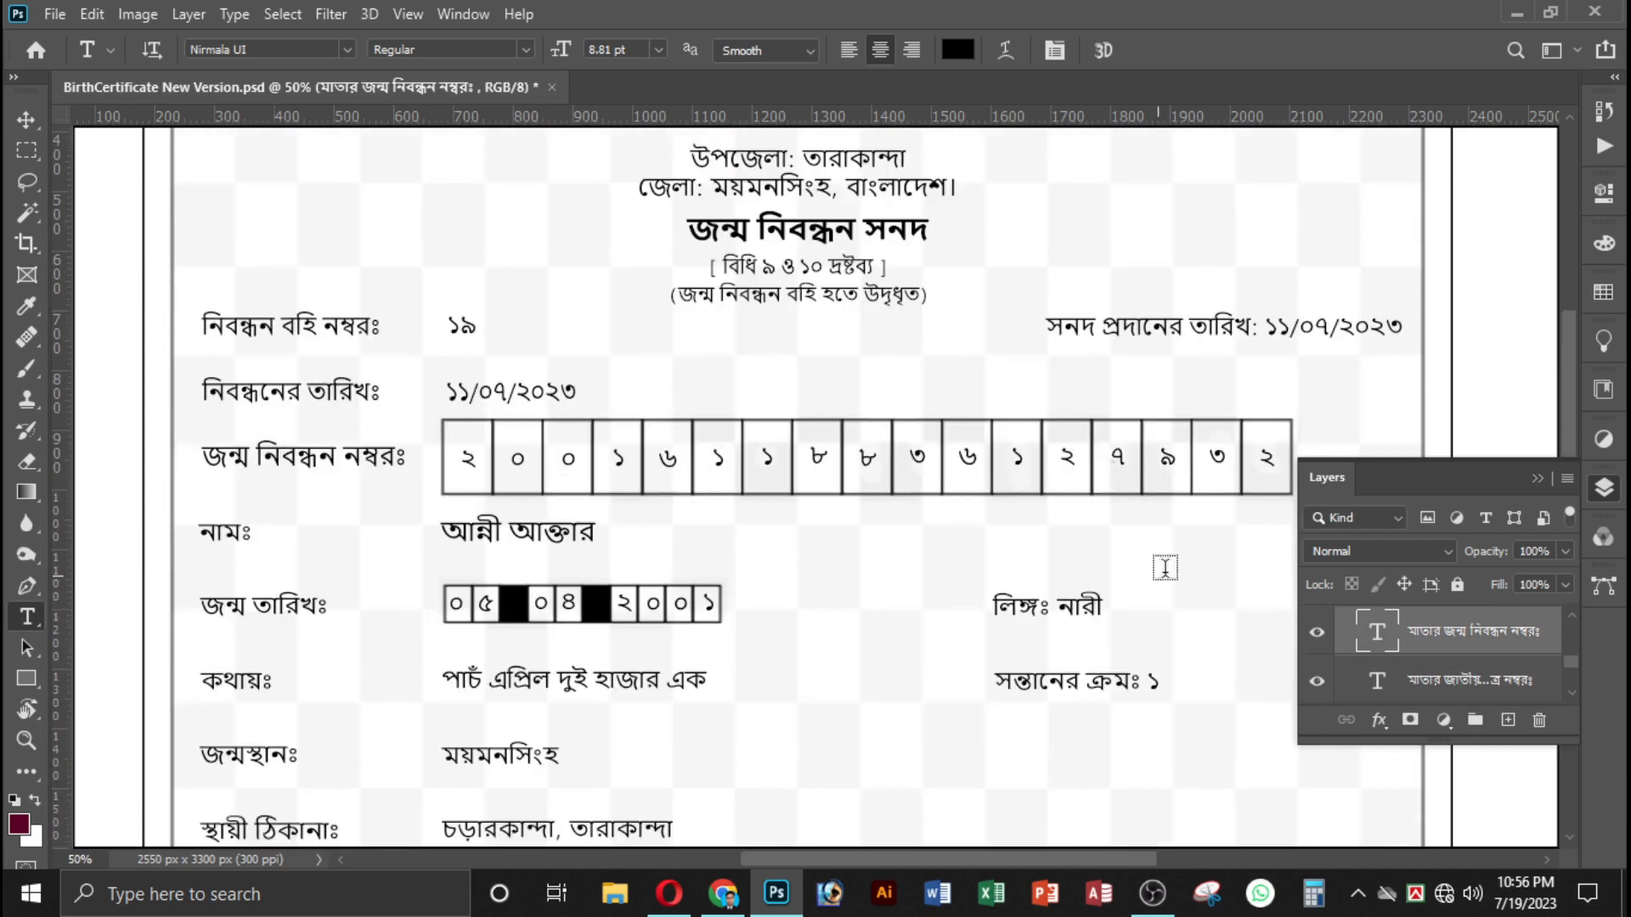
click(1535, 480)
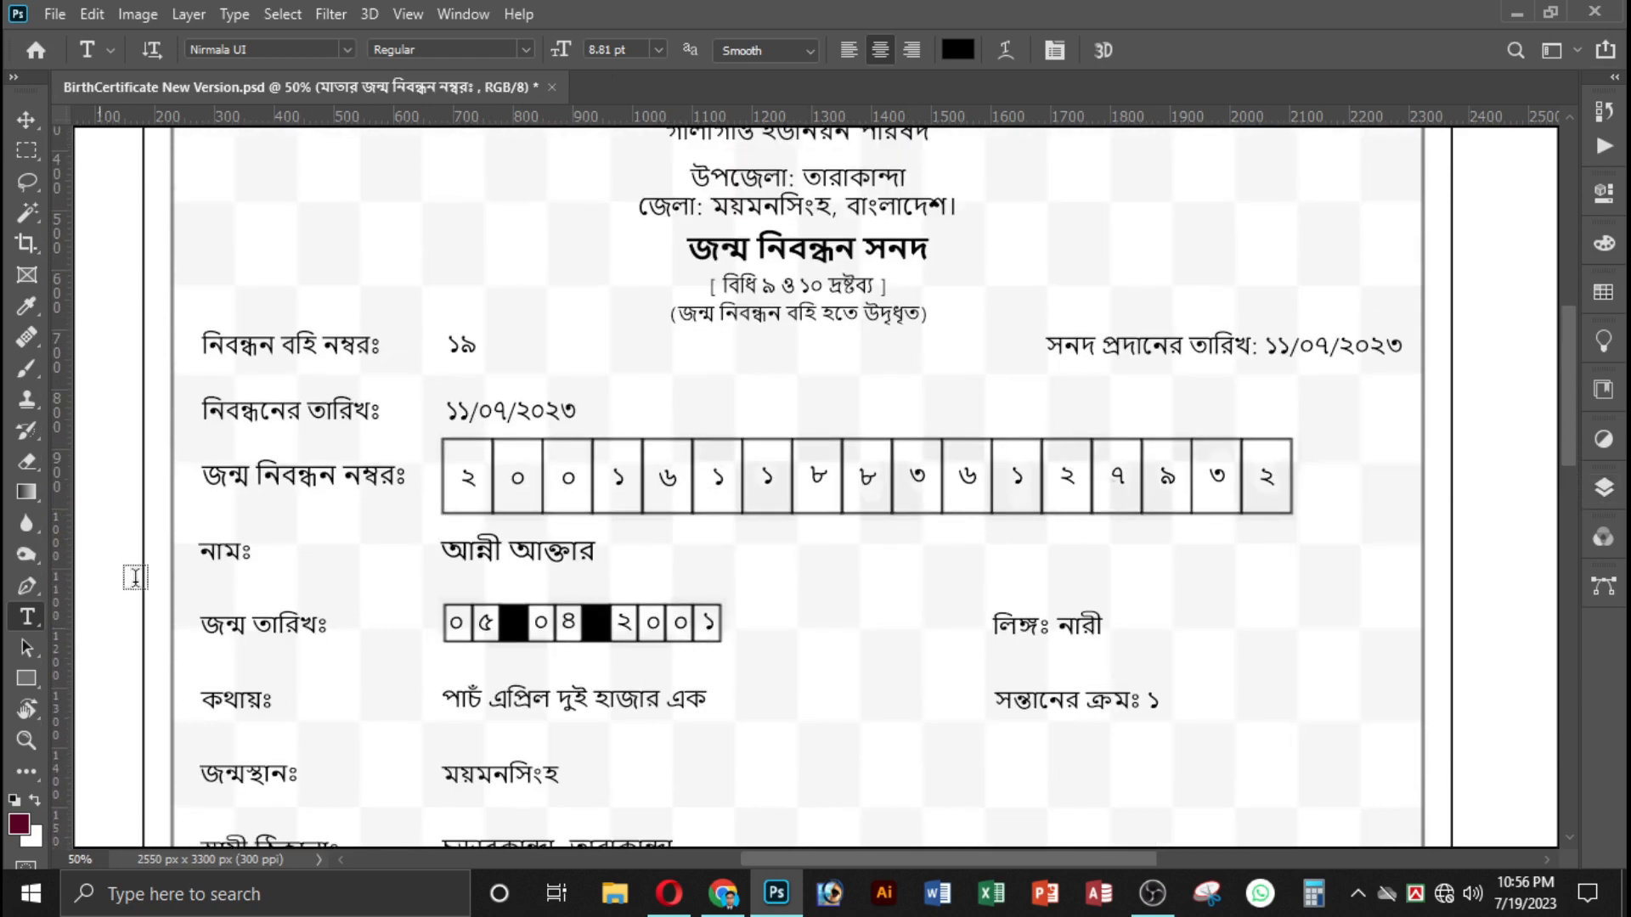
Review the certificate from its heading through the parent details down to the signature labels.
scroll(469, 510, up, 5)
scroll(468, 509, up, 4)
scroll(884, 591, down, 9)
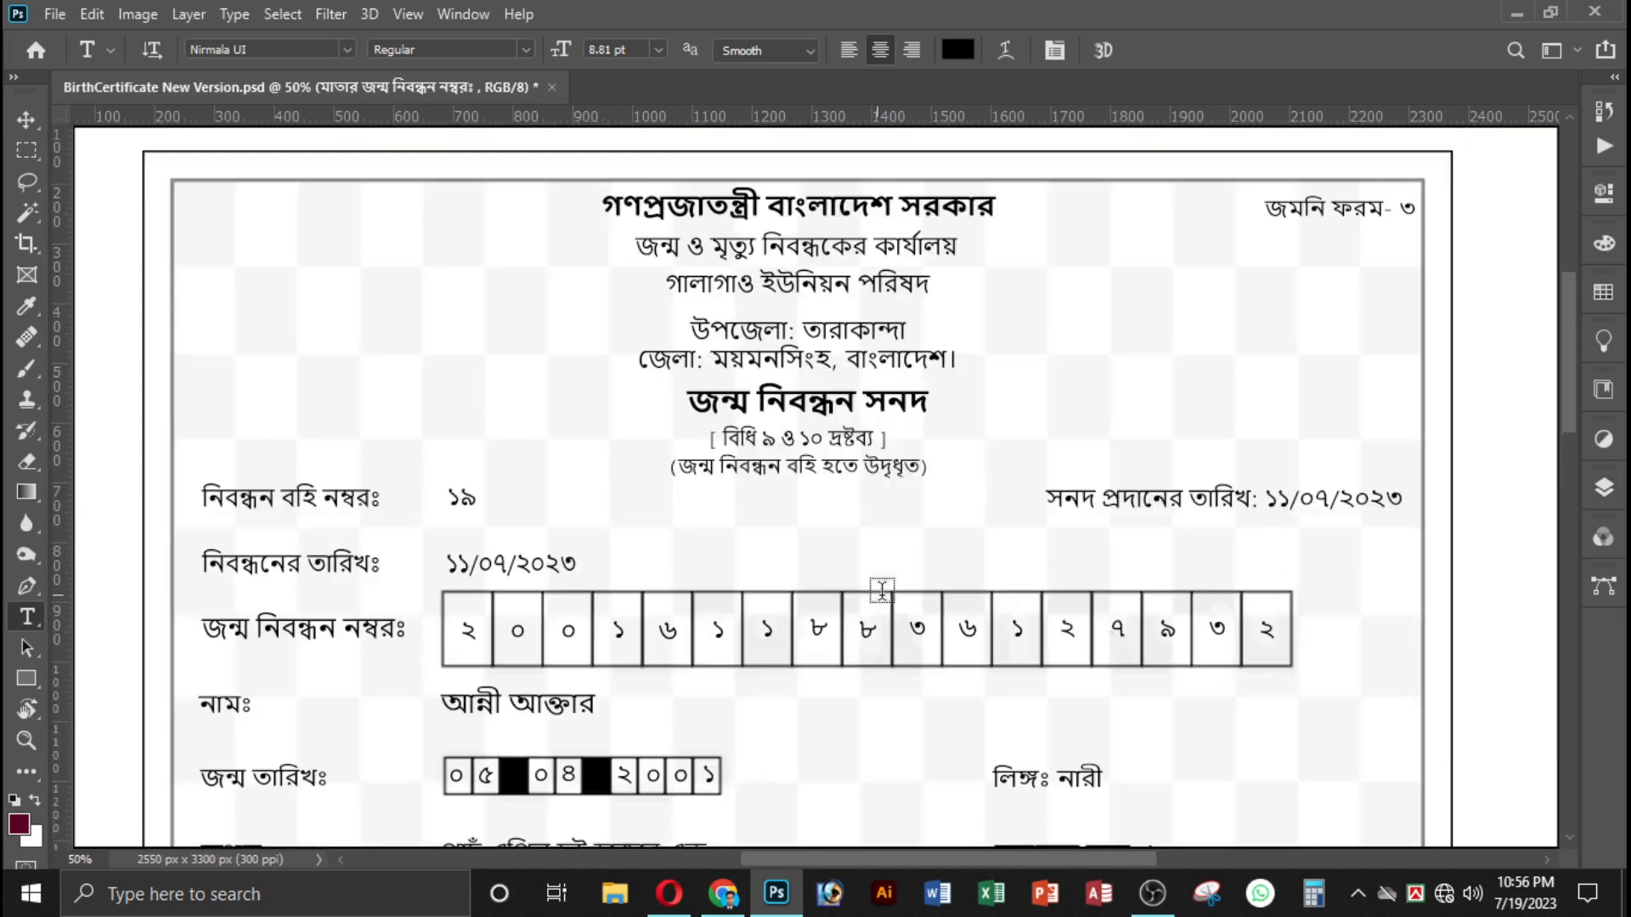
scroll(883, 578, down, 10)
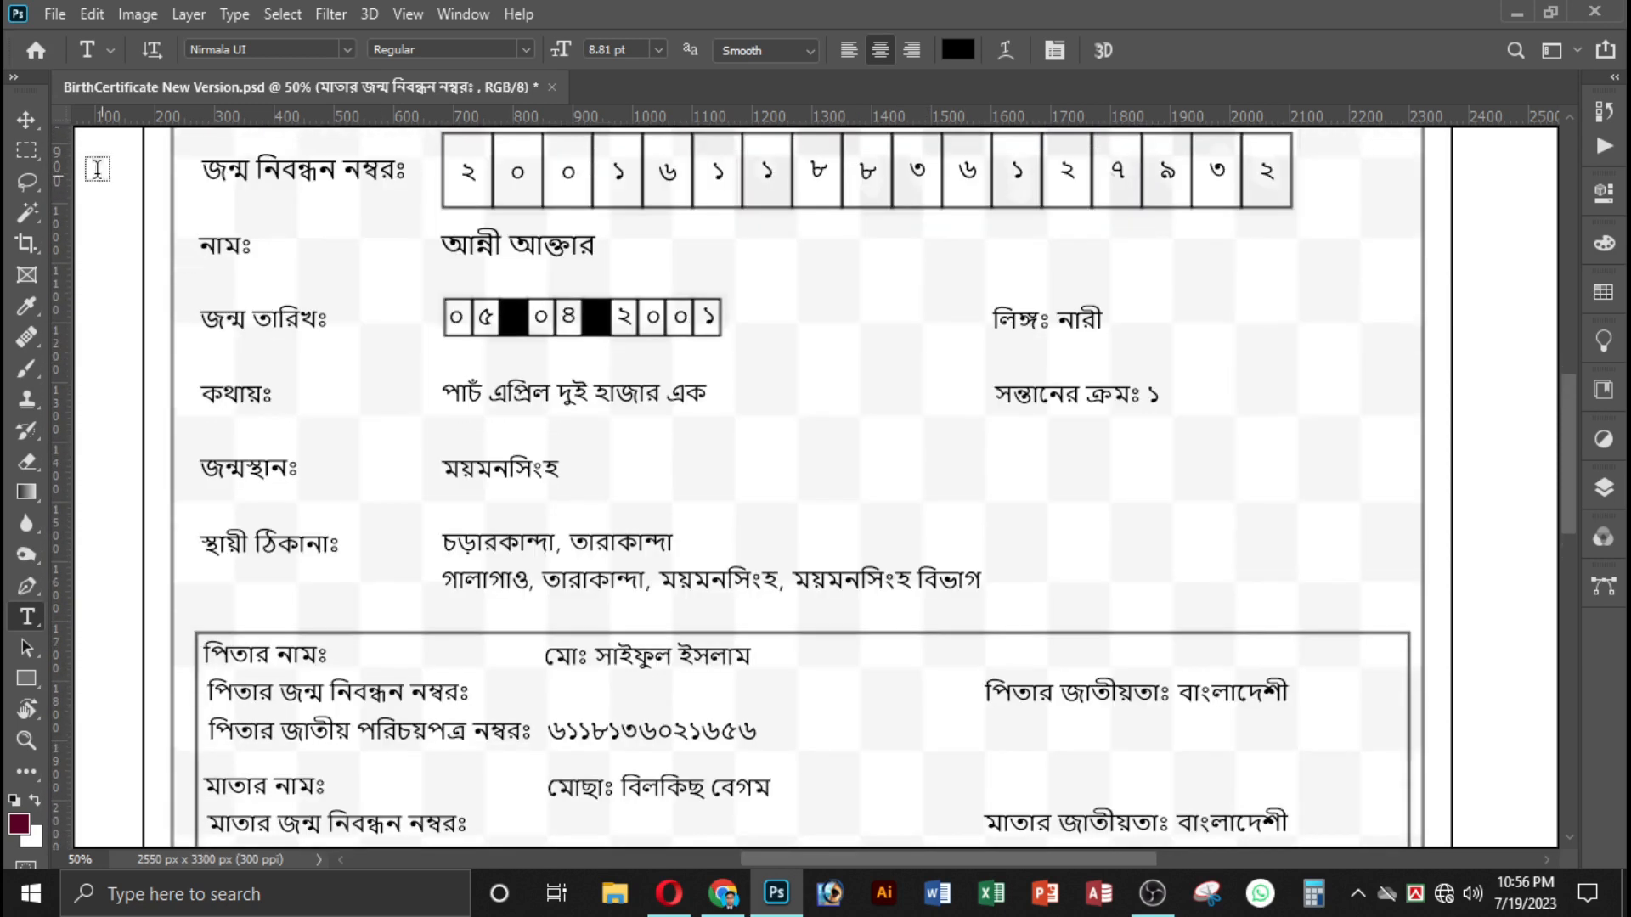
click(25, 119)
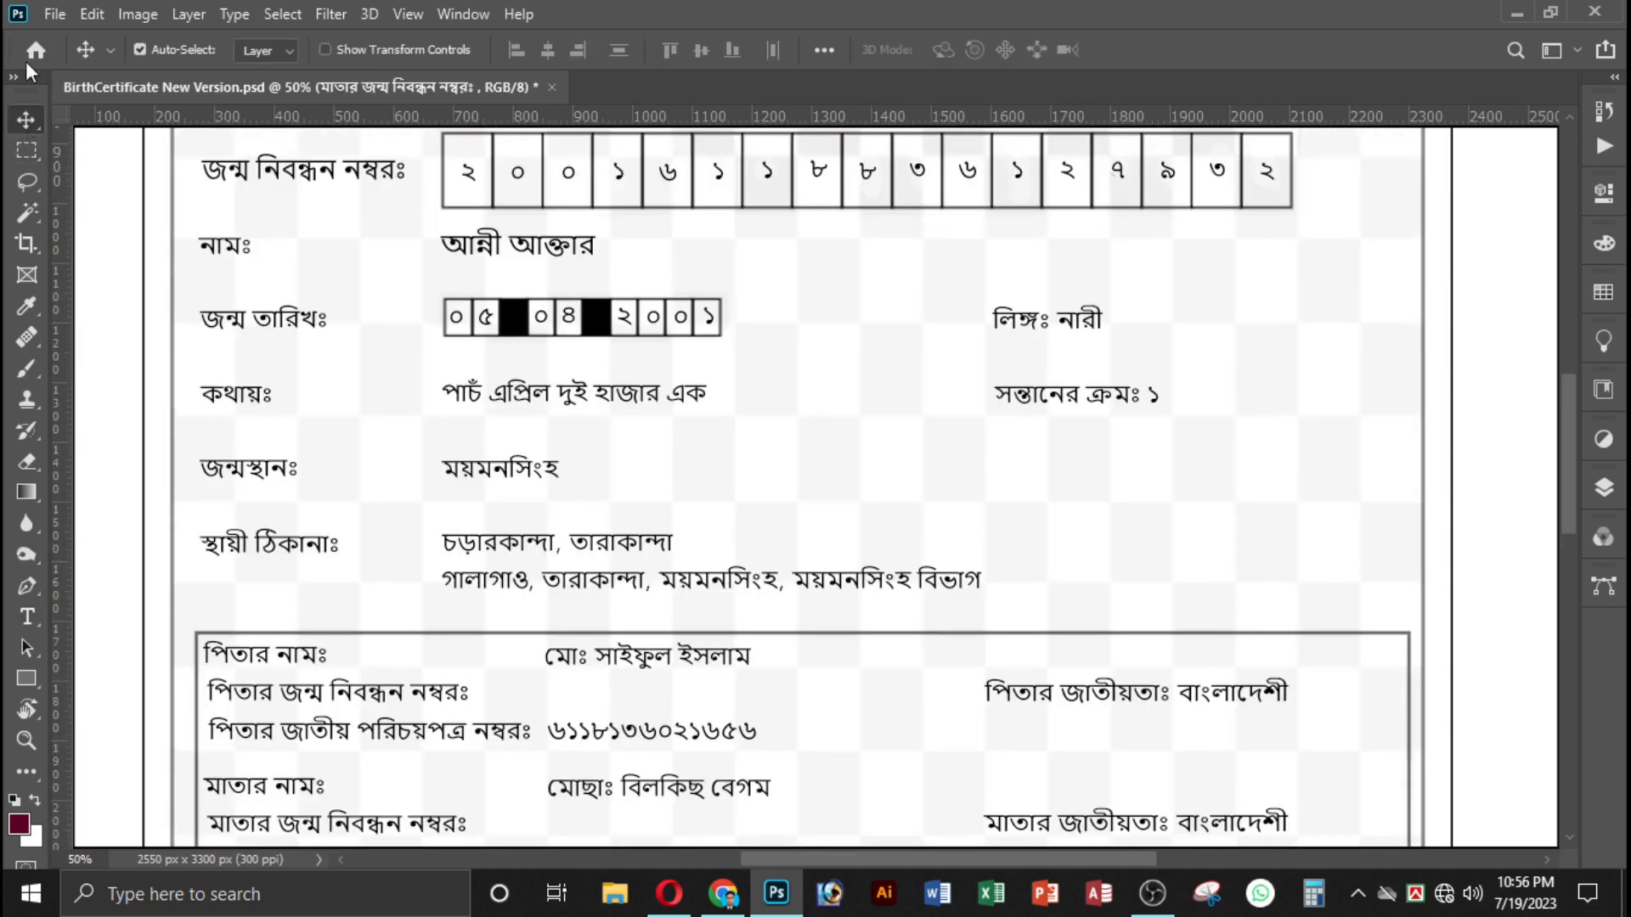
scroll(659, 562, up, 13)
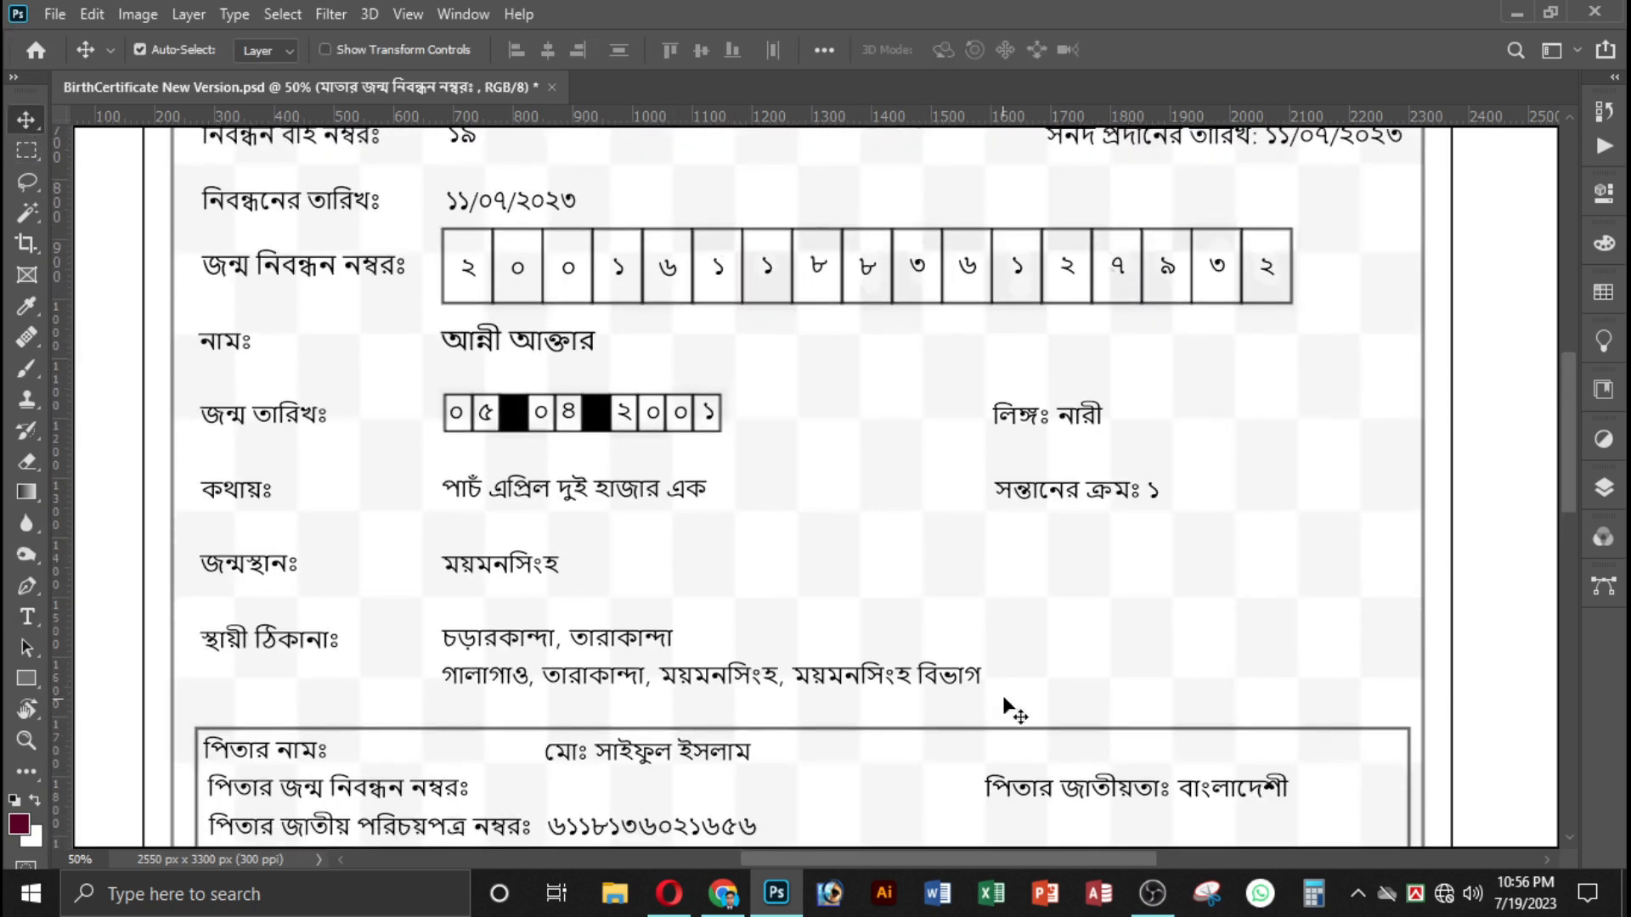
scroll(978, 702, down, 9)
scroll(1127, 682, down, 18)
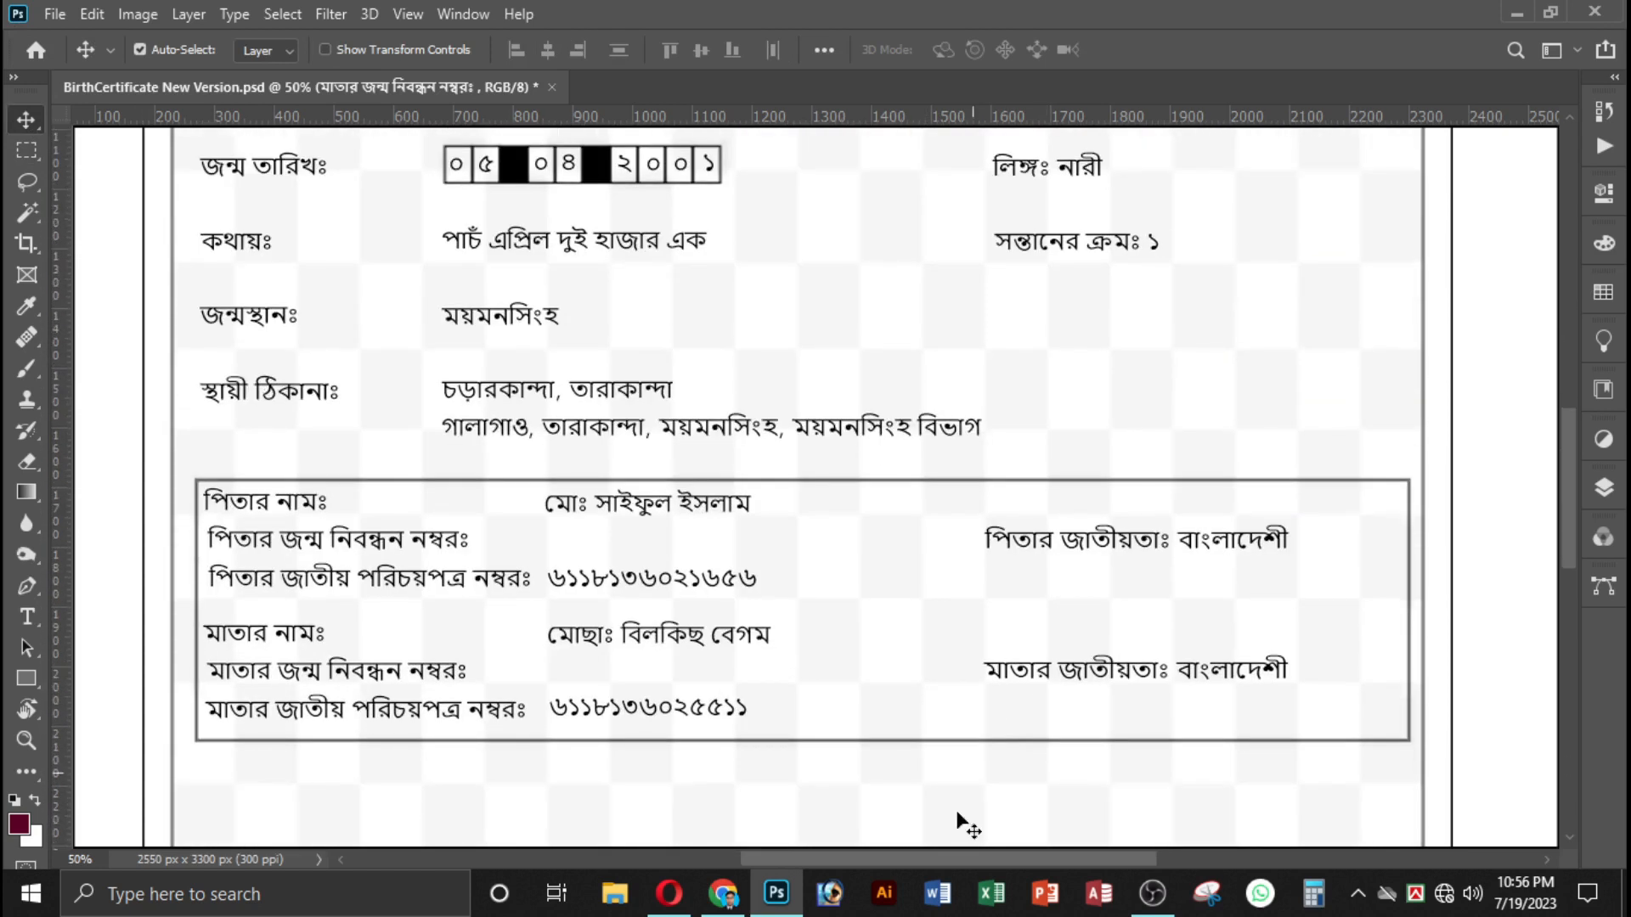
scroll(1030, 629, down, 9)
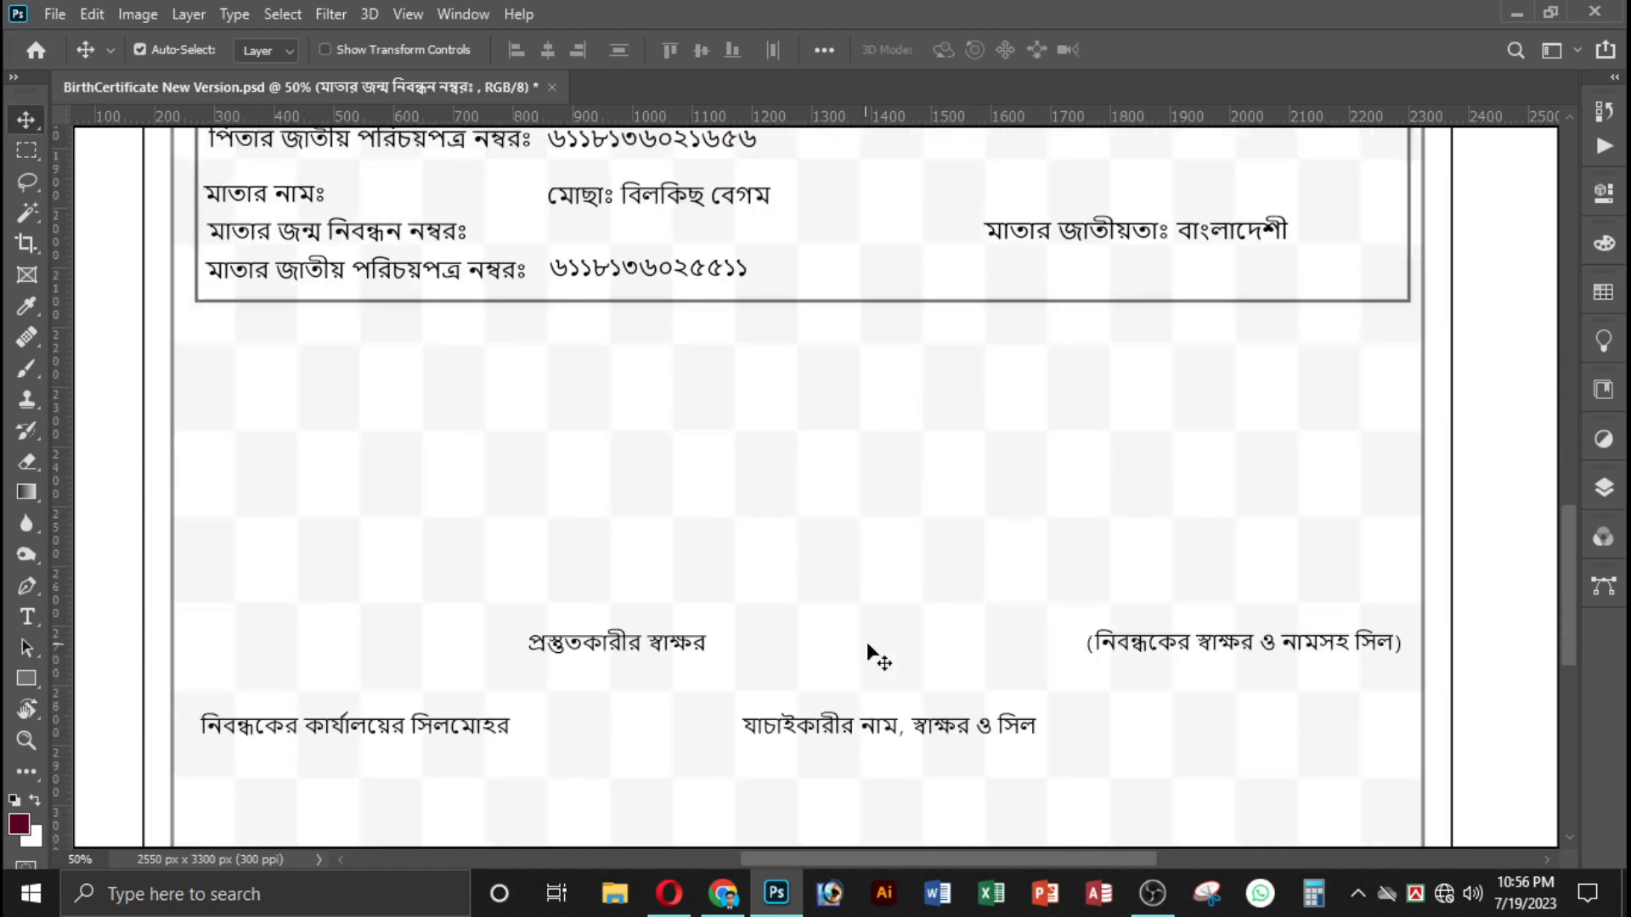
scroll(374, 191, up, 8)
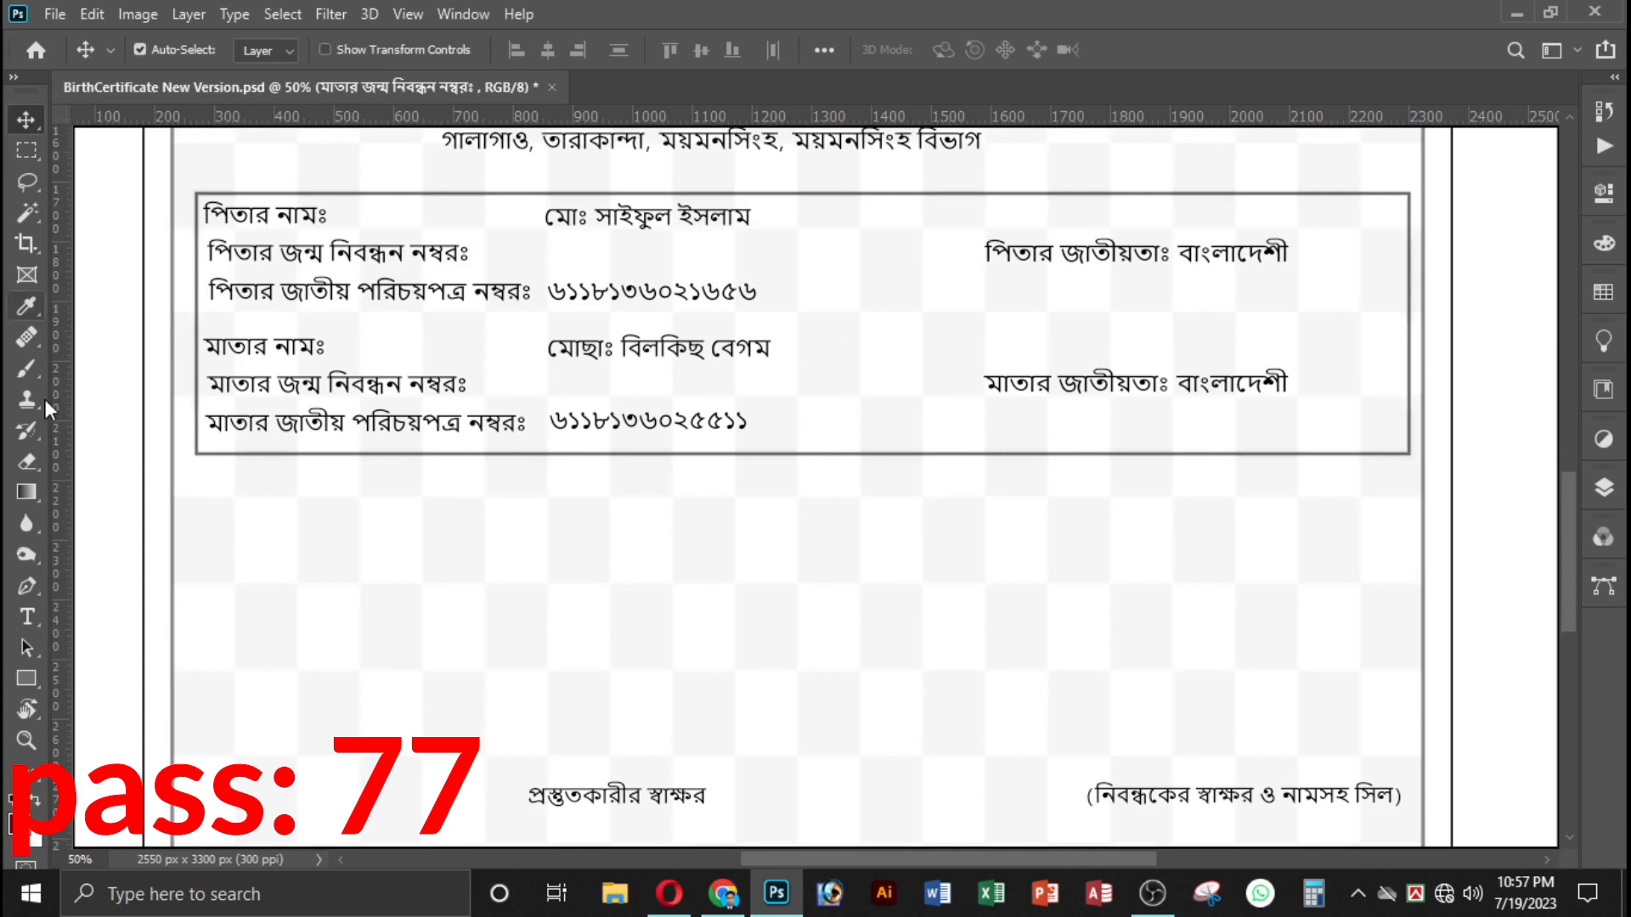
Switch the Bangla keyboard tool to Unicode for text entry, and return it to English.
click(26, 617)
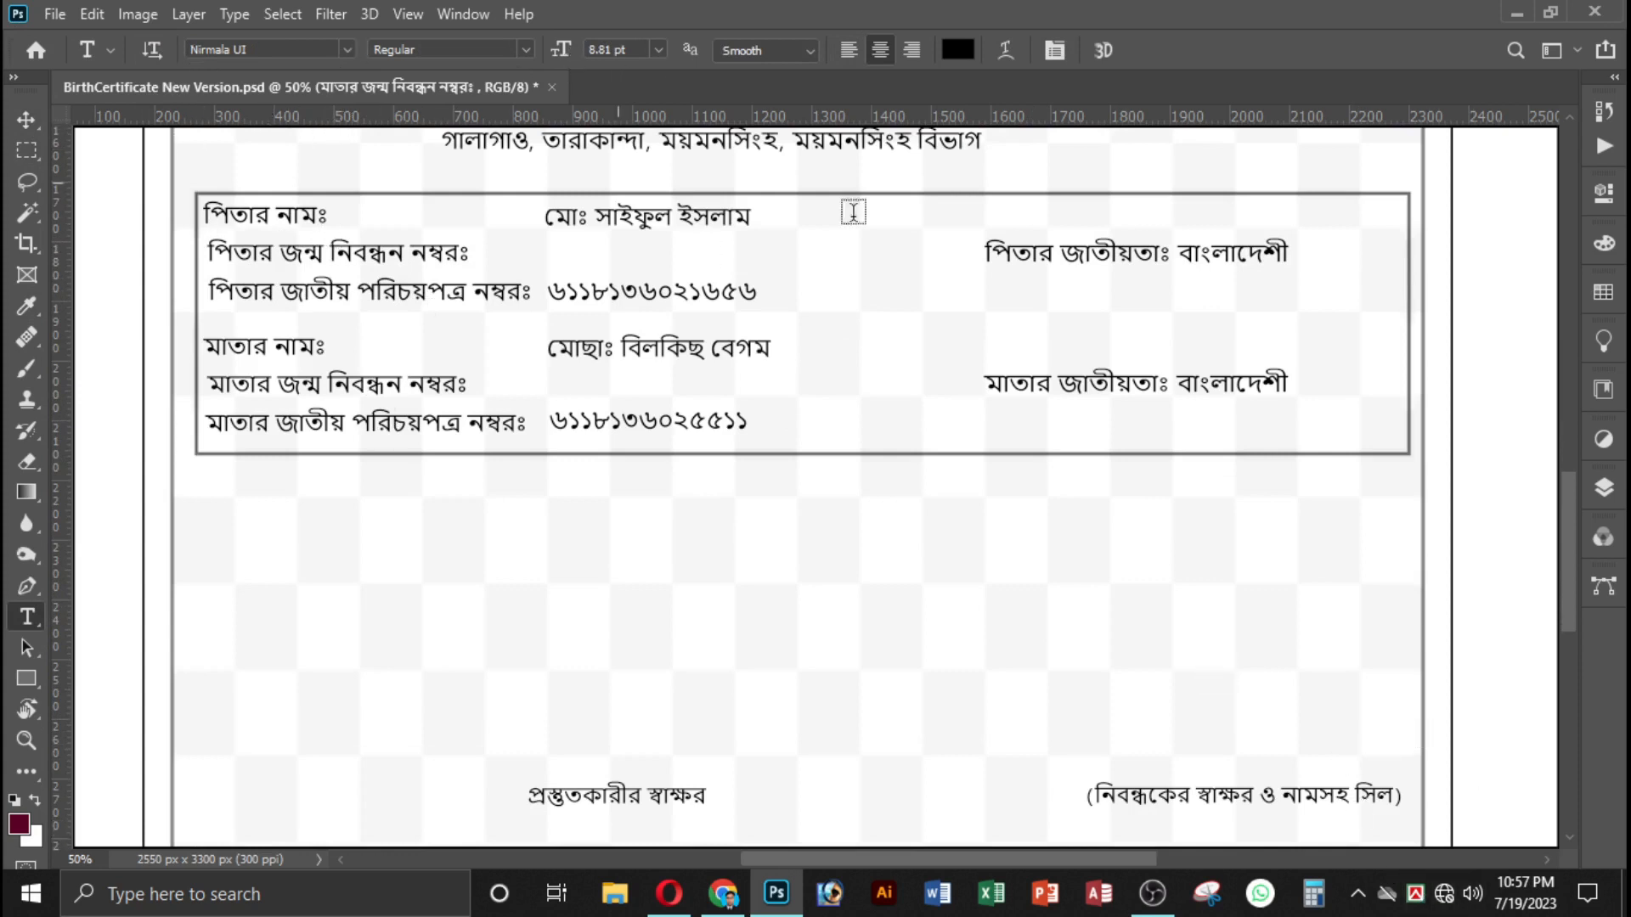
click(1415, 896)
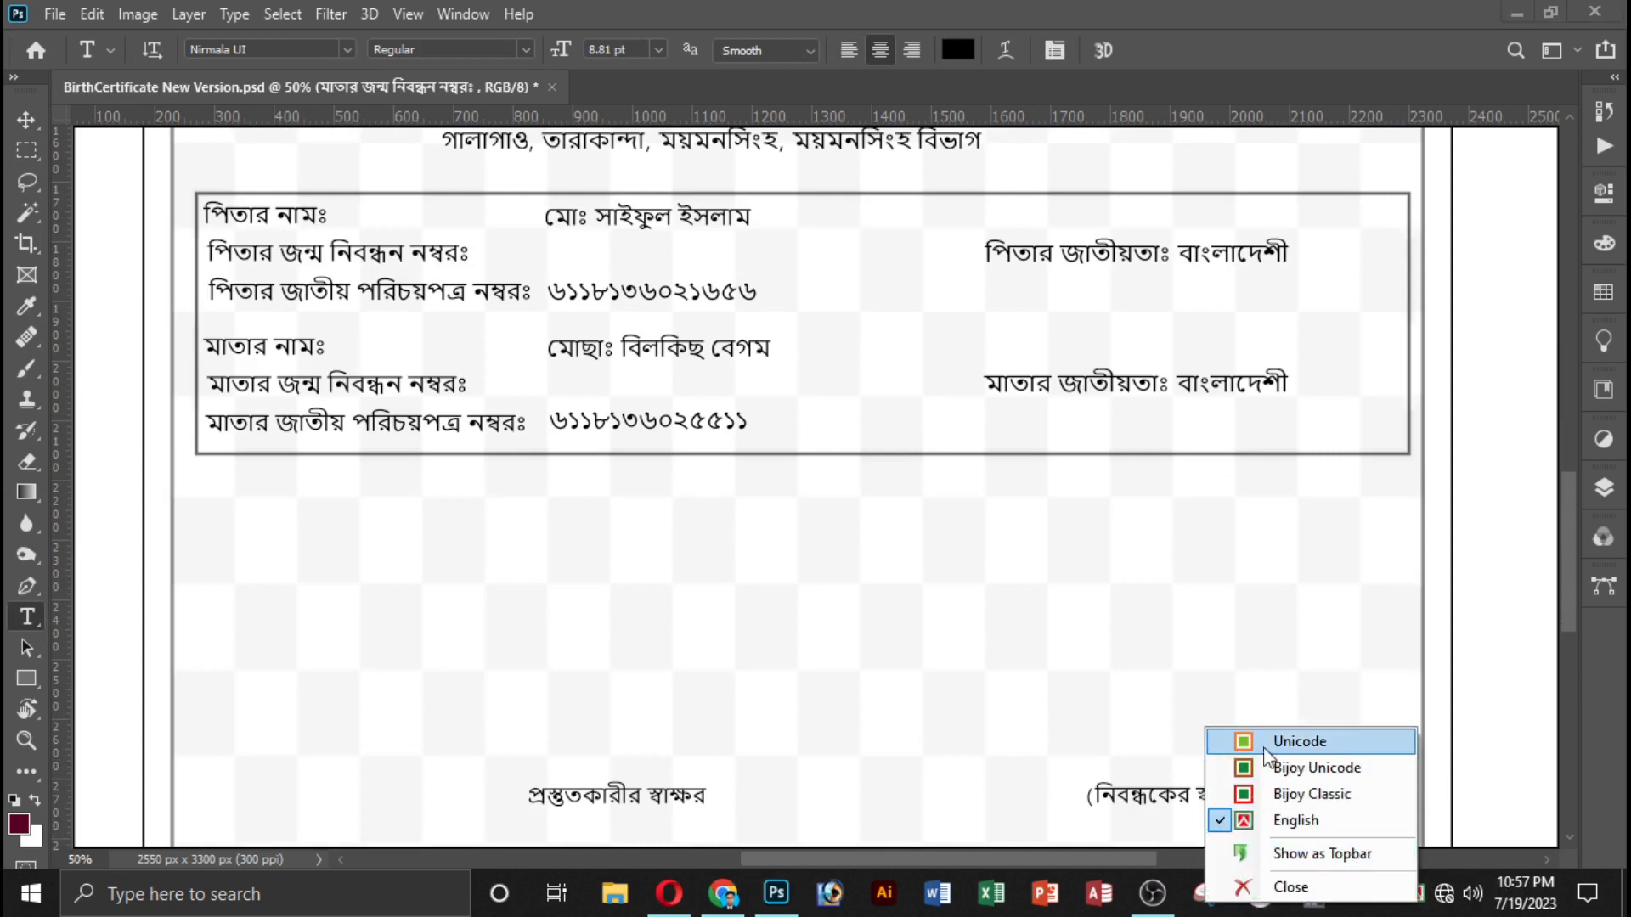
click(1349, 743)
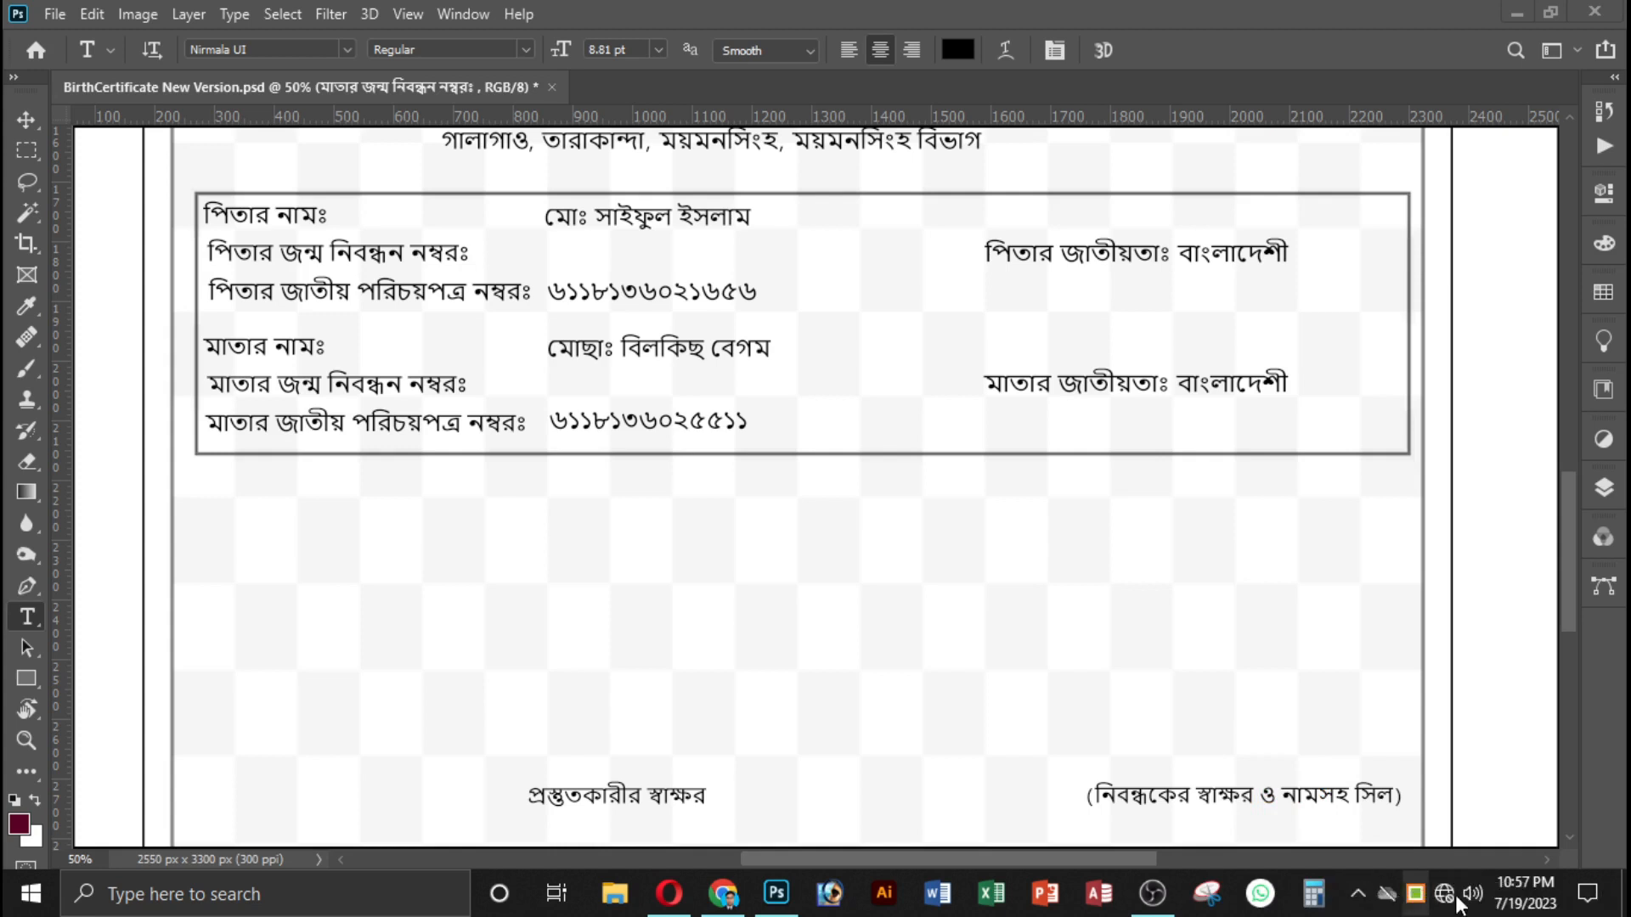
click(1417, 903)
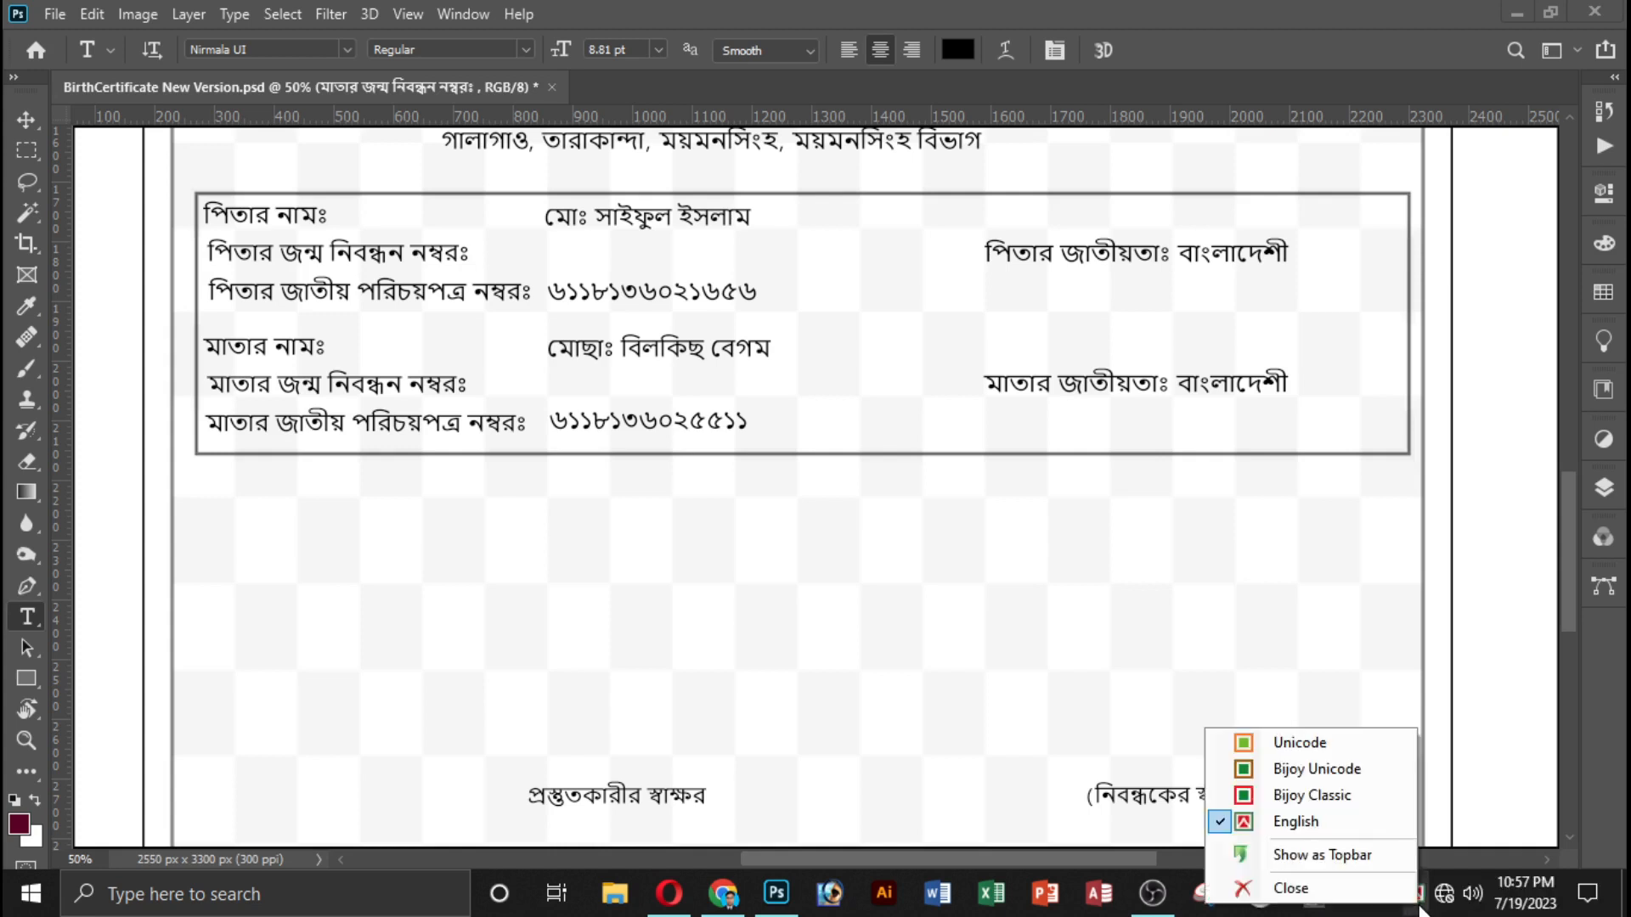
click(1309, 831)
Examine the certificate's personal and parent details and check which font the label text uses.
scroll(946, 634, up, 4)
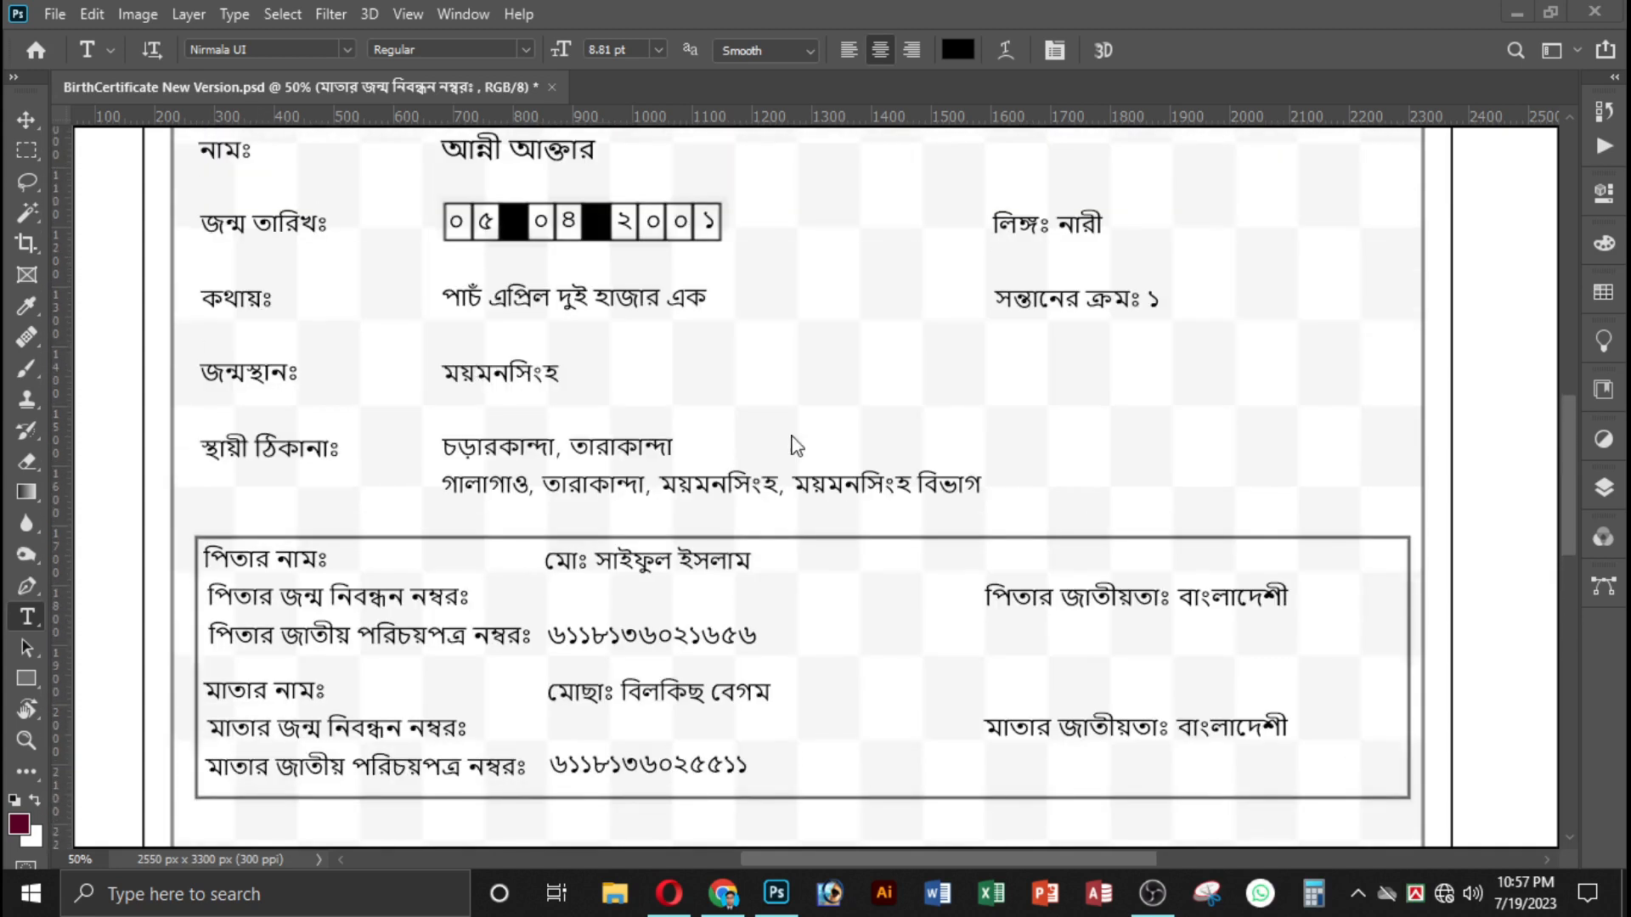
scroll(850, 509, down, 1)
scroll(637, 470, up, 2)
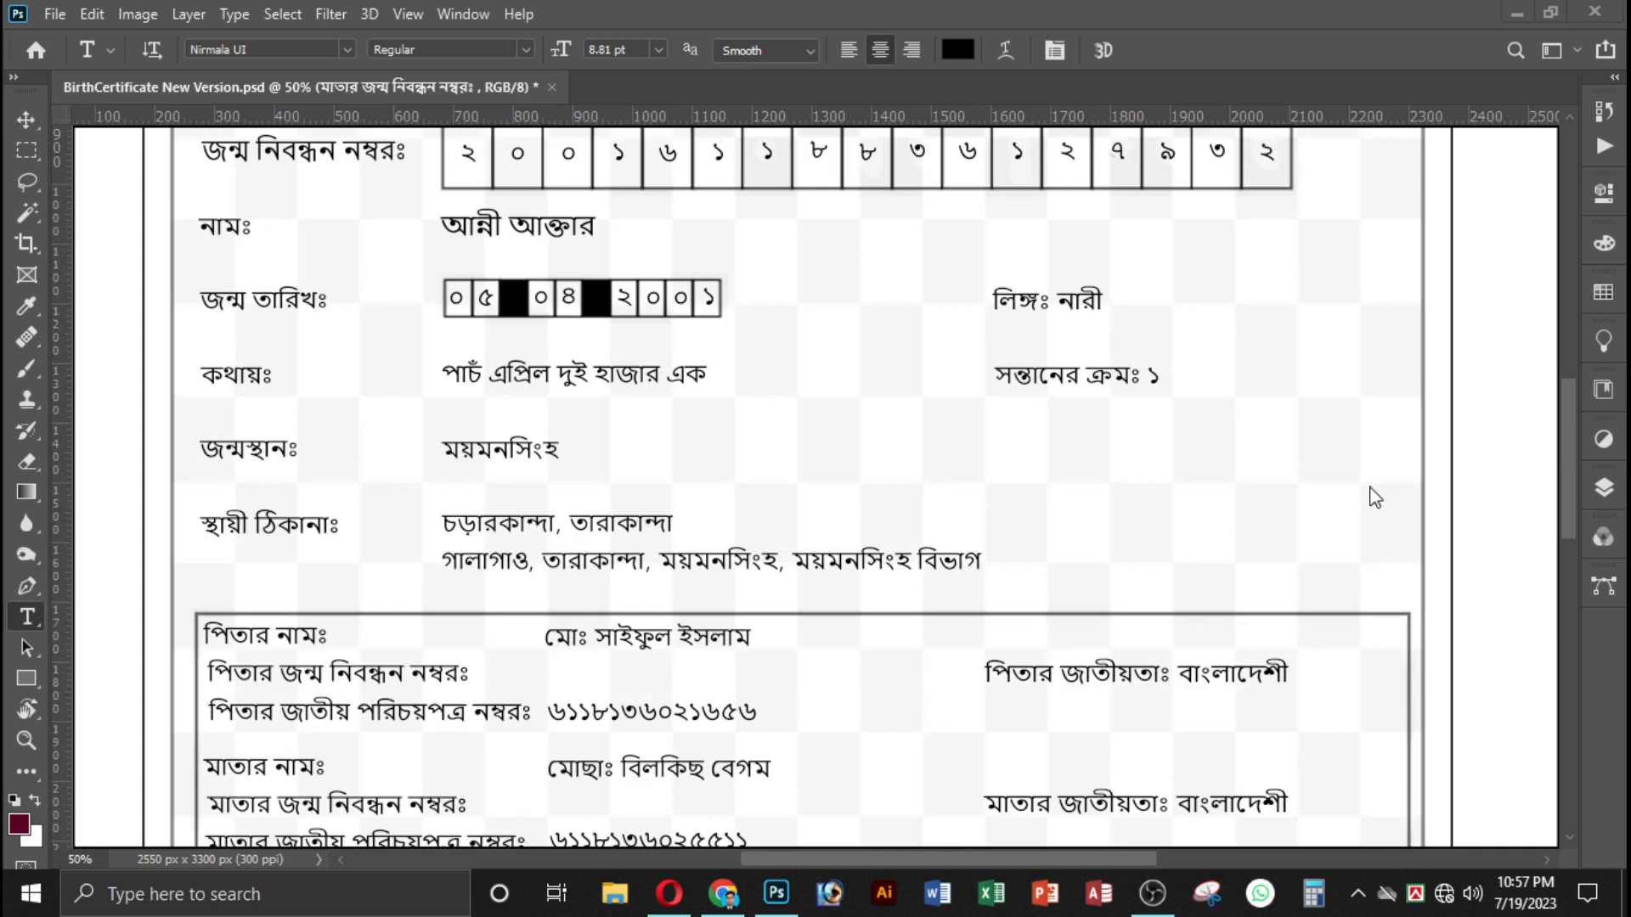
scroll(1074, 505, down, 4)
scroll(1057, 577, up, 3)
scroll(1062, 581, up, 4)
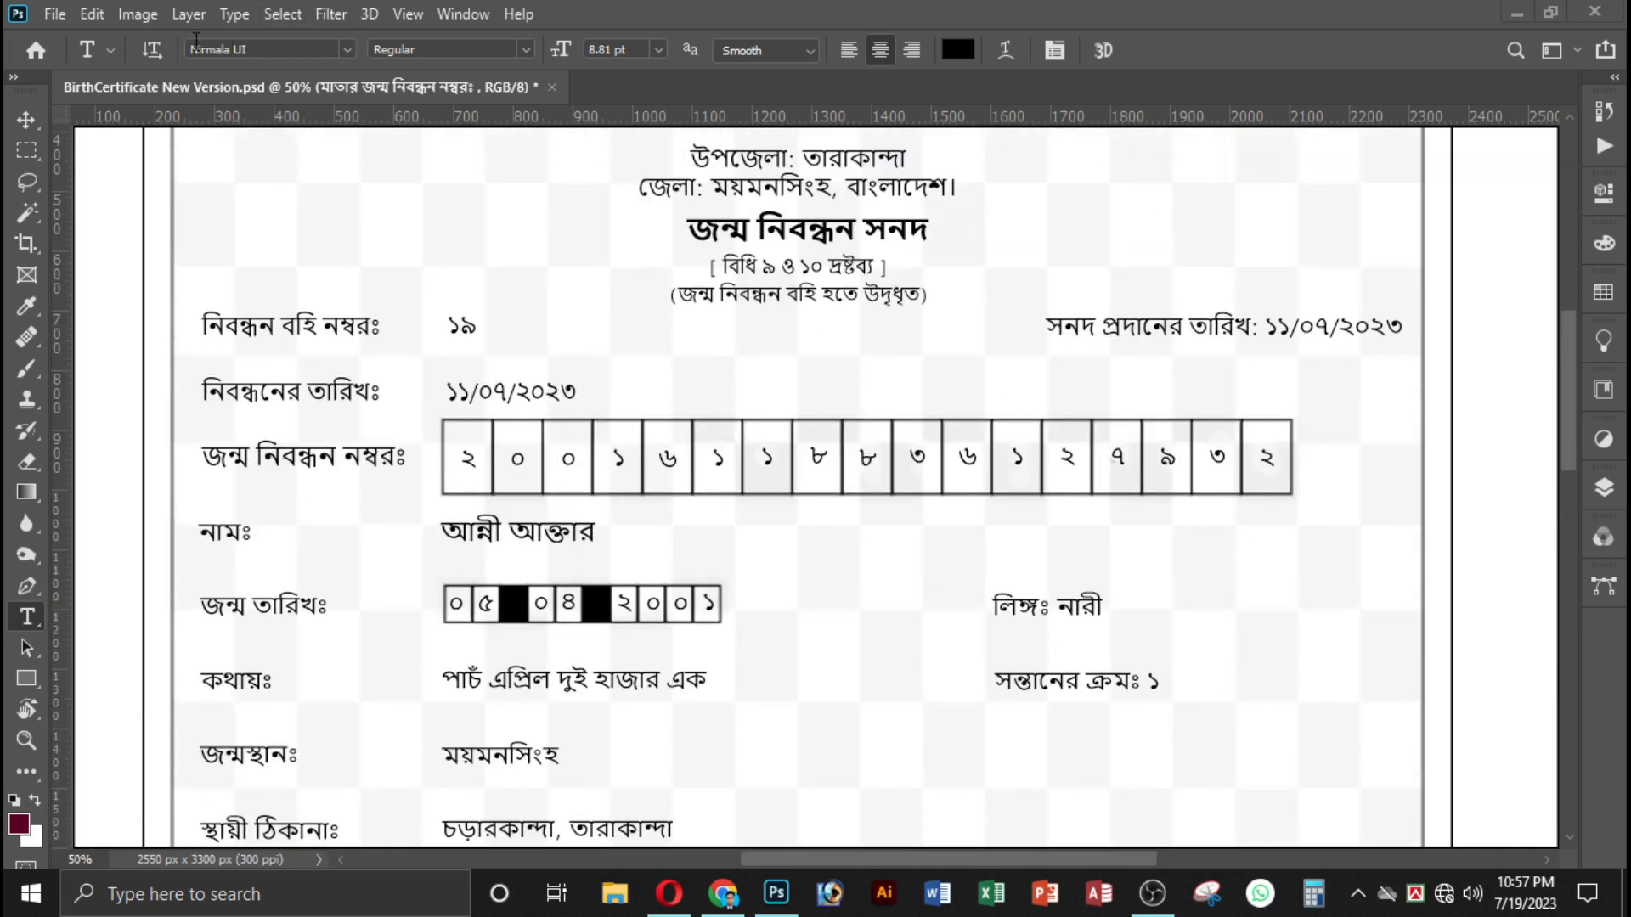
click(244, 51)
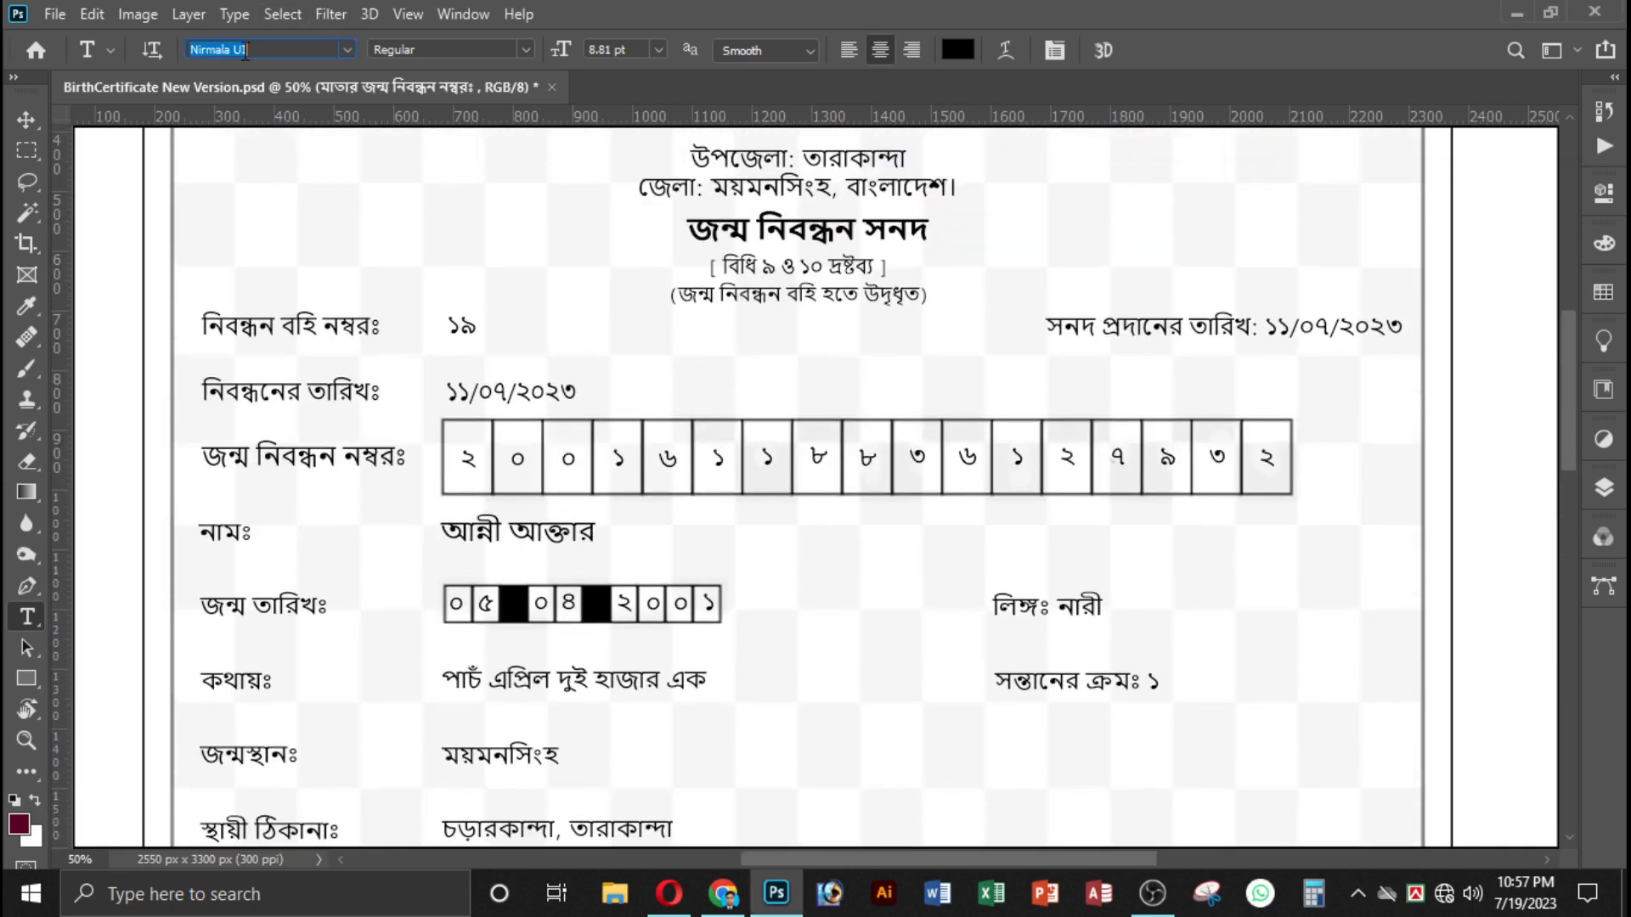
scroll(662, 85, up, 1)
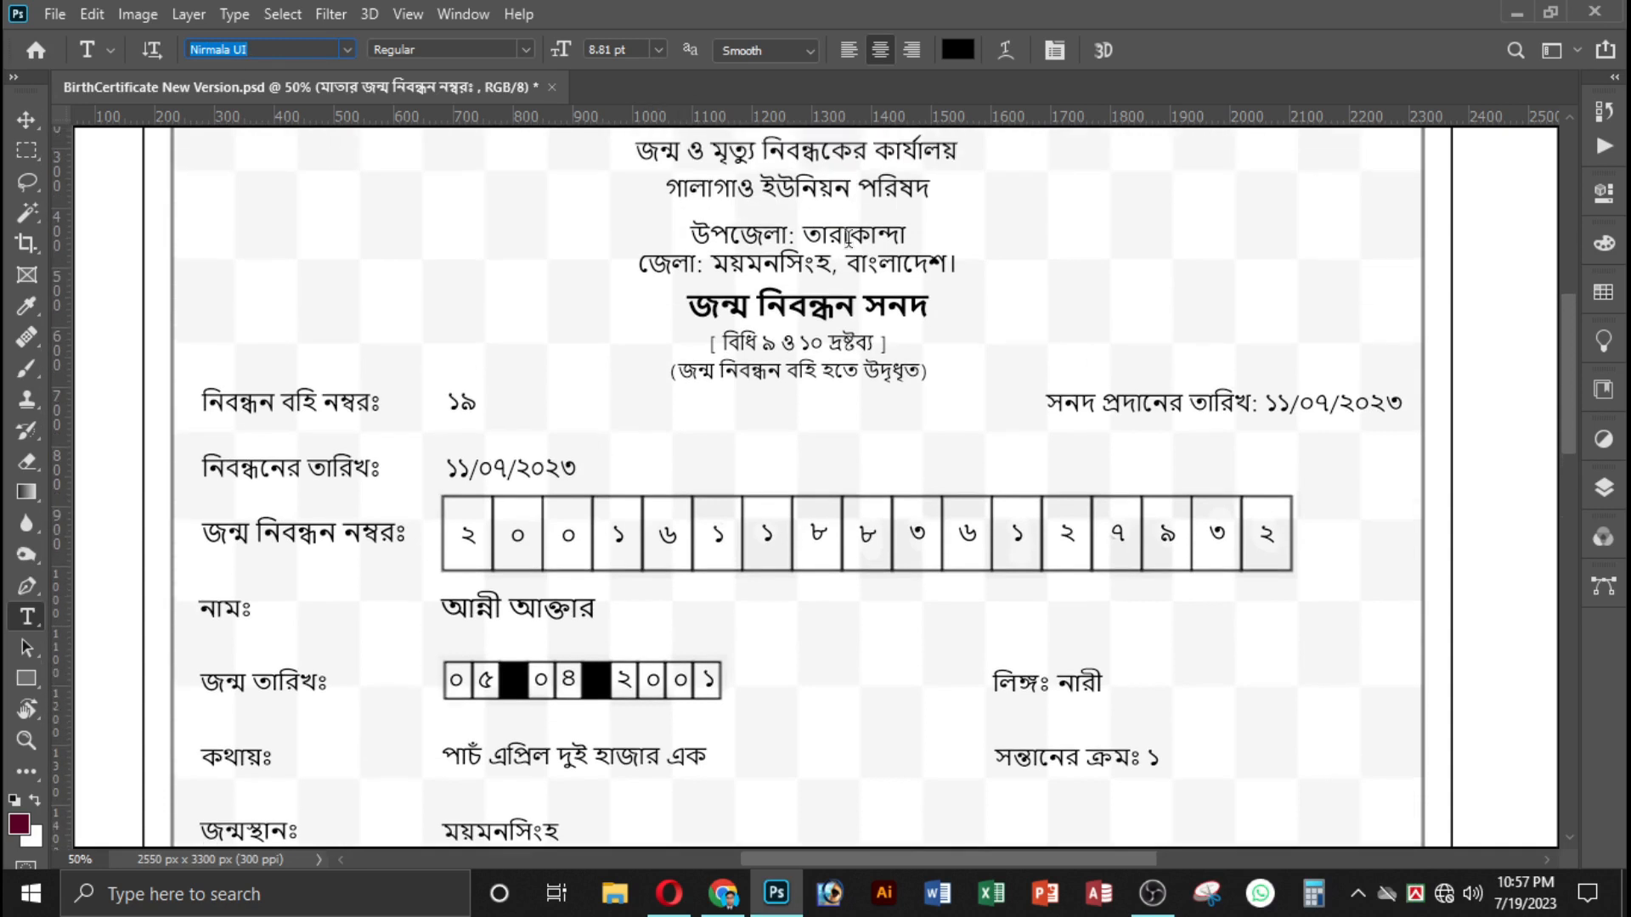
Set the Bangla keyboard tool's input mode to Unicode for typing certificate text.
click(1415, 893)
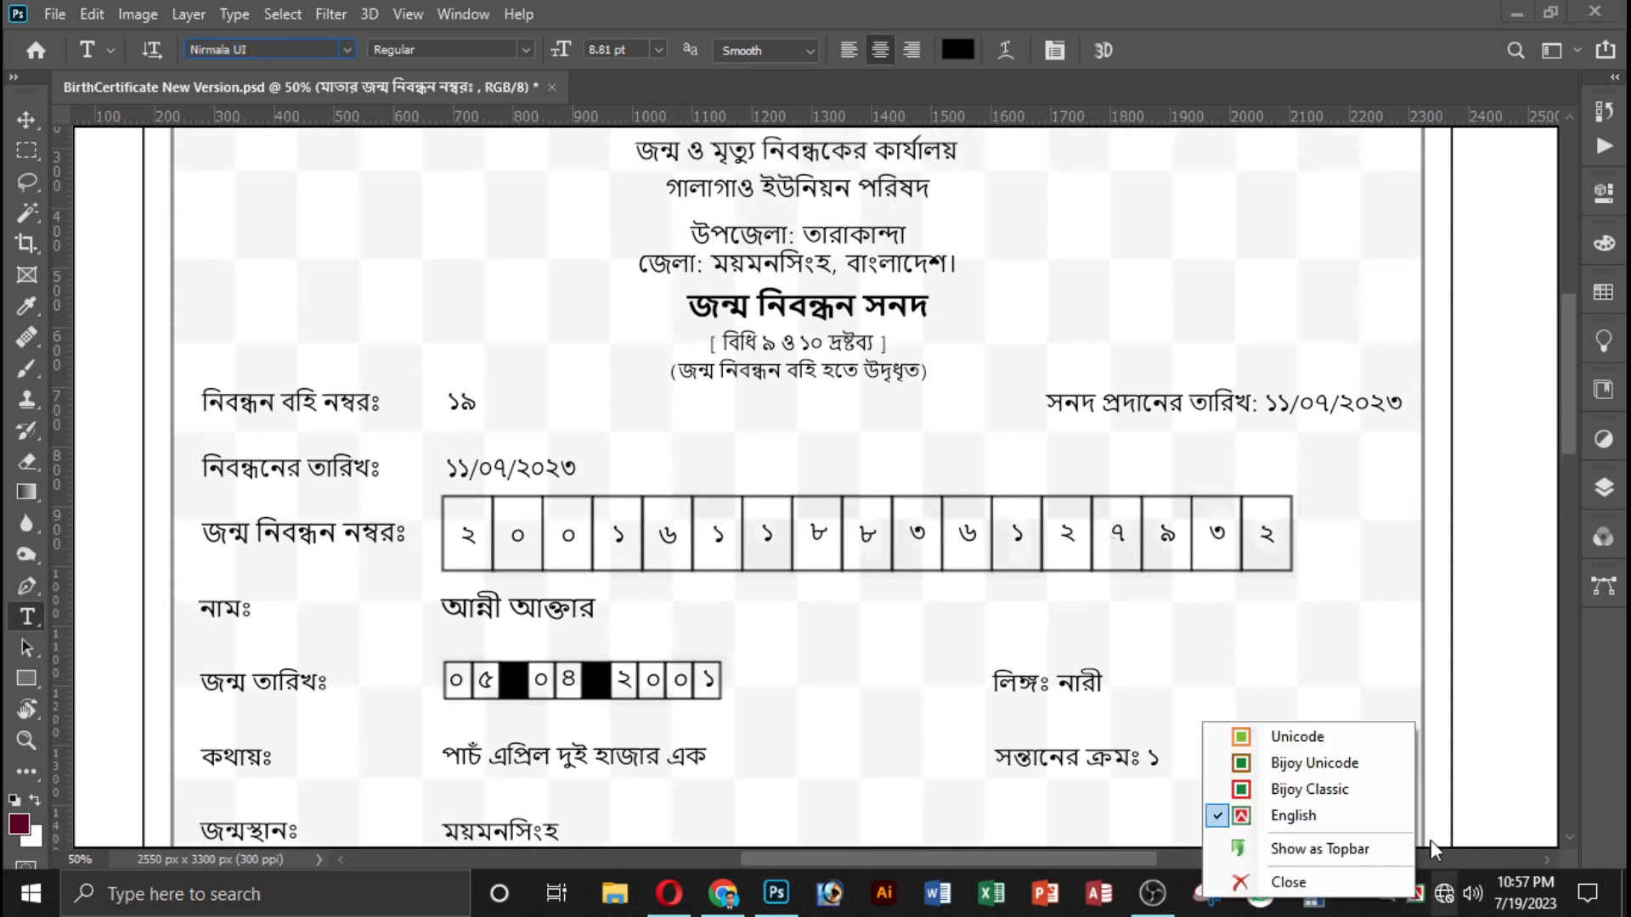
click(1320, 738)
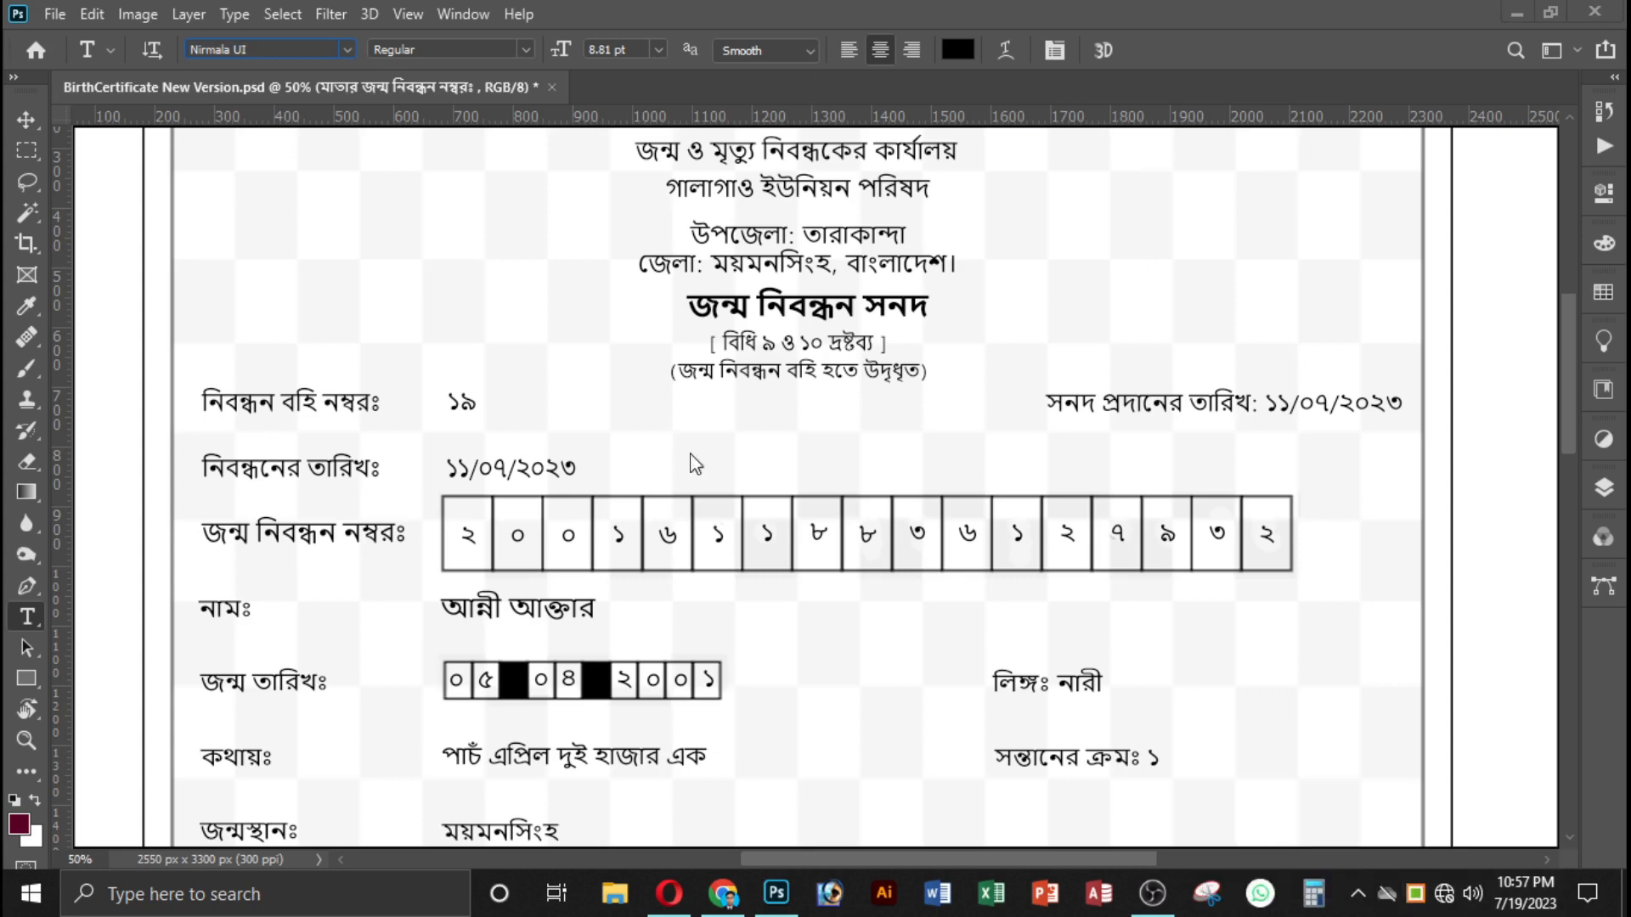
scroll(1003, 667, down, 5)
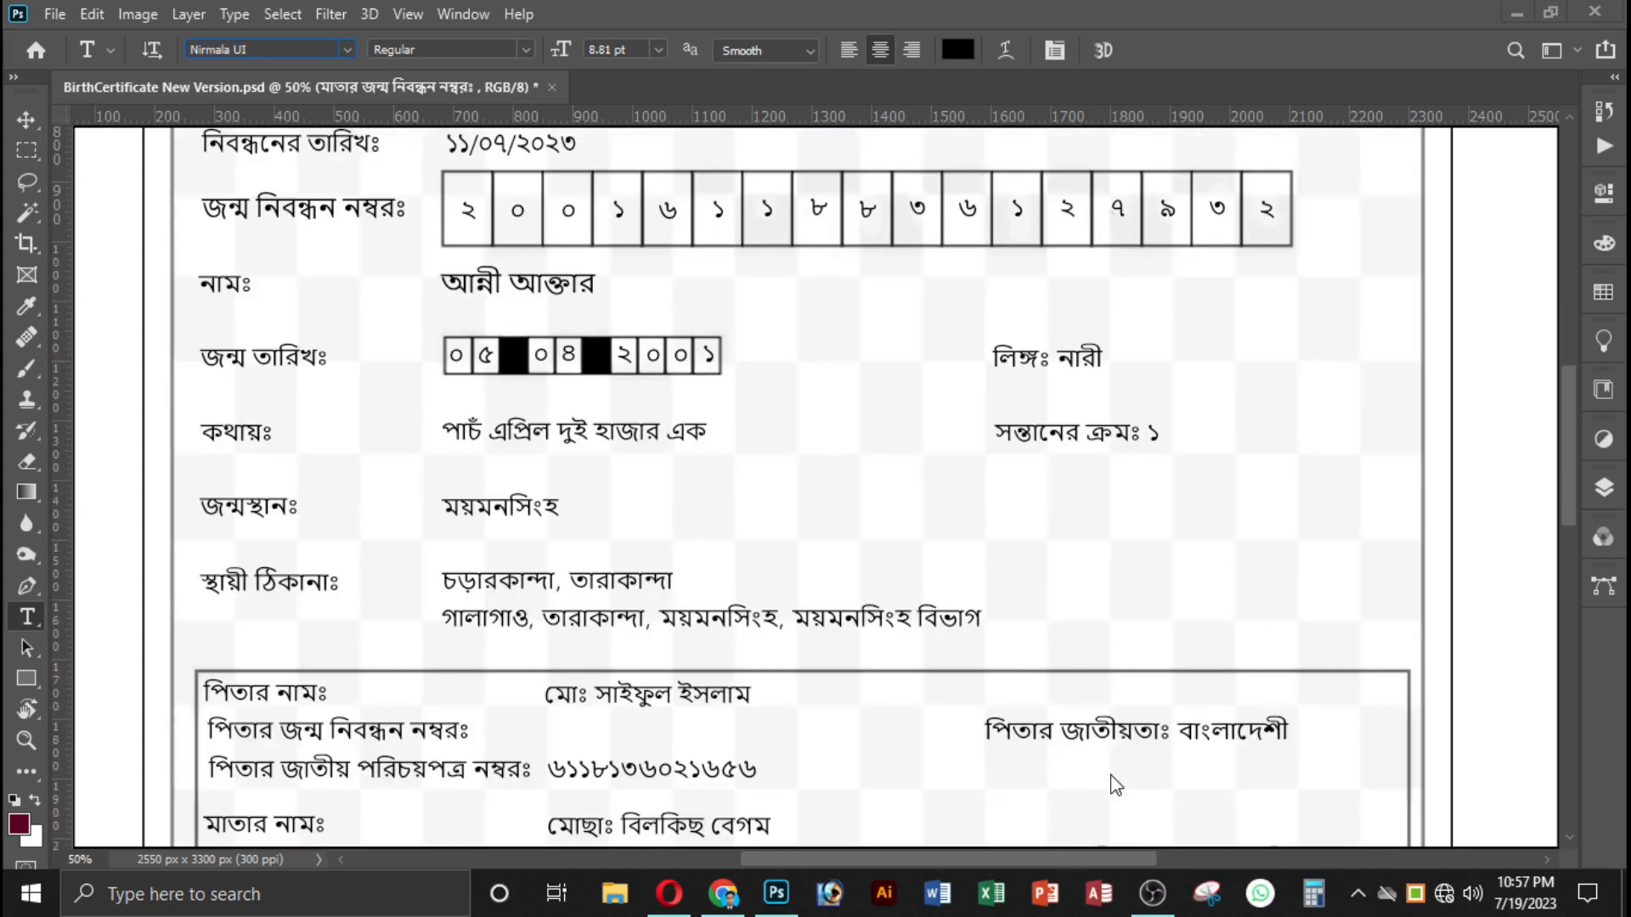
scroll(1116, 786, down, 9)
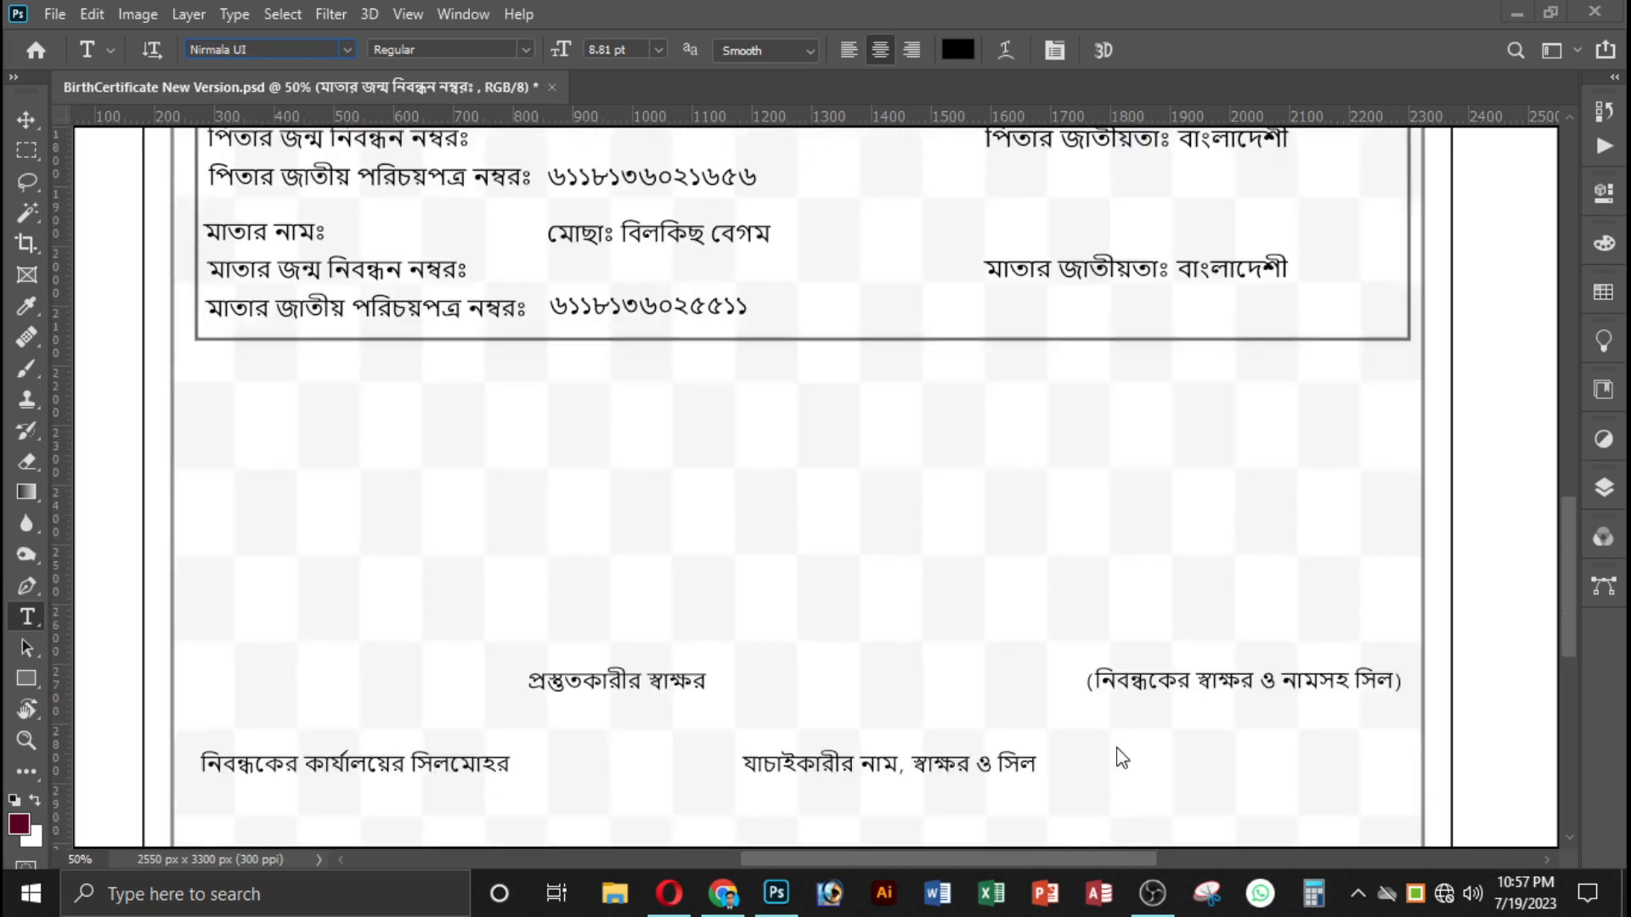
Switch to the Move tool and review the certificate layout, including its heading, personal details, parent details box and signature labels.
scroll(1121, 747, down, 3)
scroll(1100, 727, up, 7)
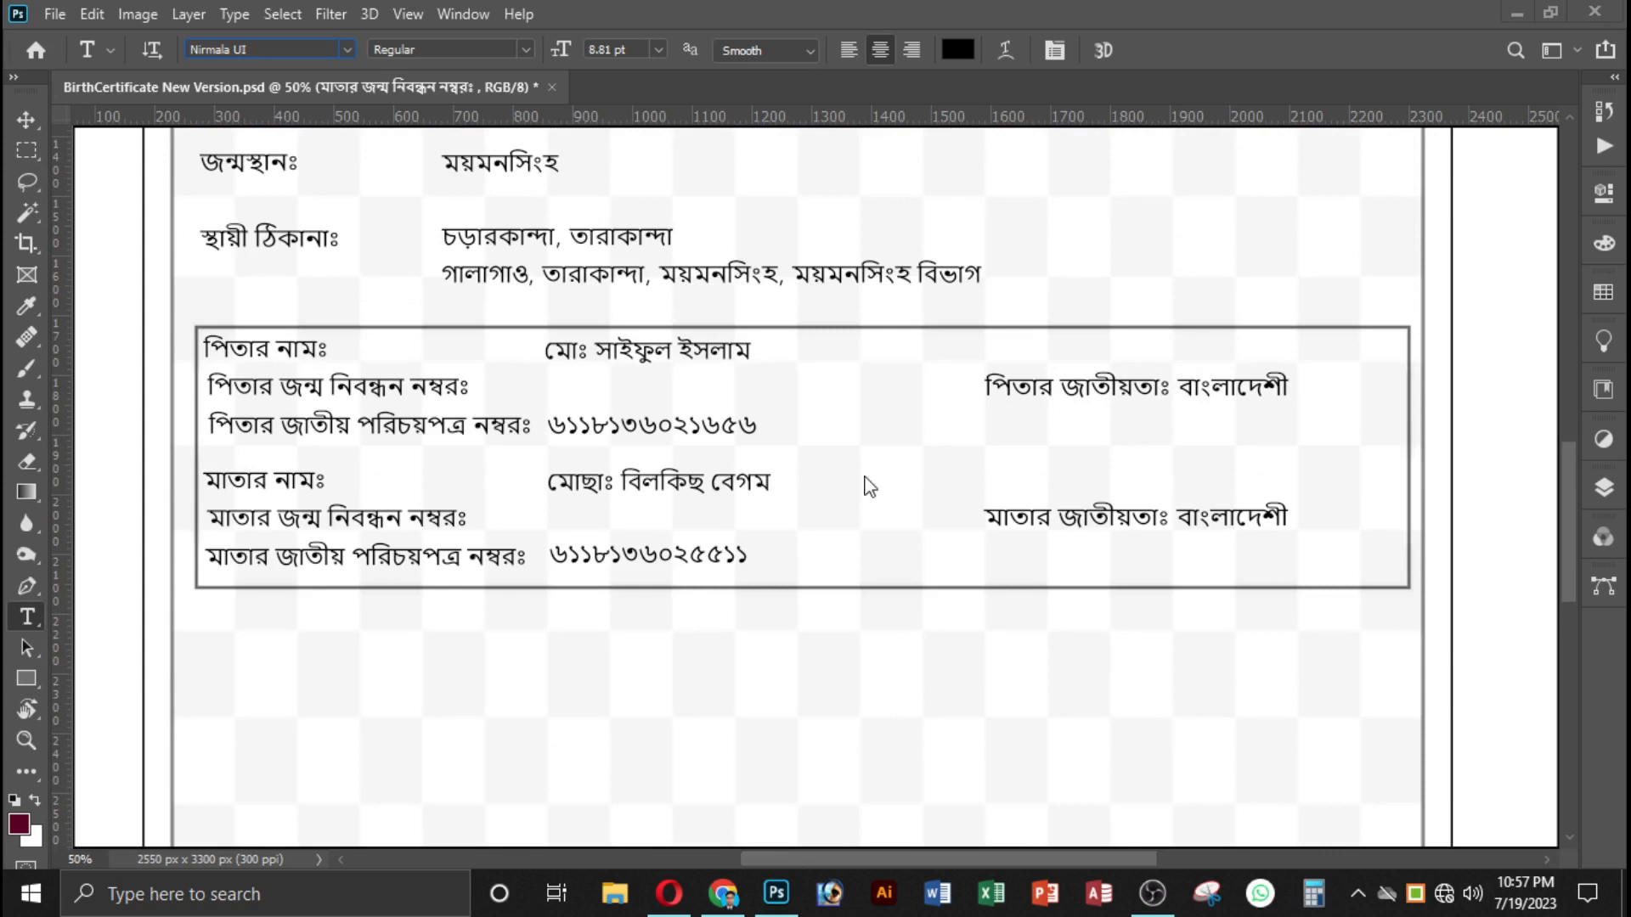
scroll(866, 486, up, 2)
scroll(1032, 624, up, 2)
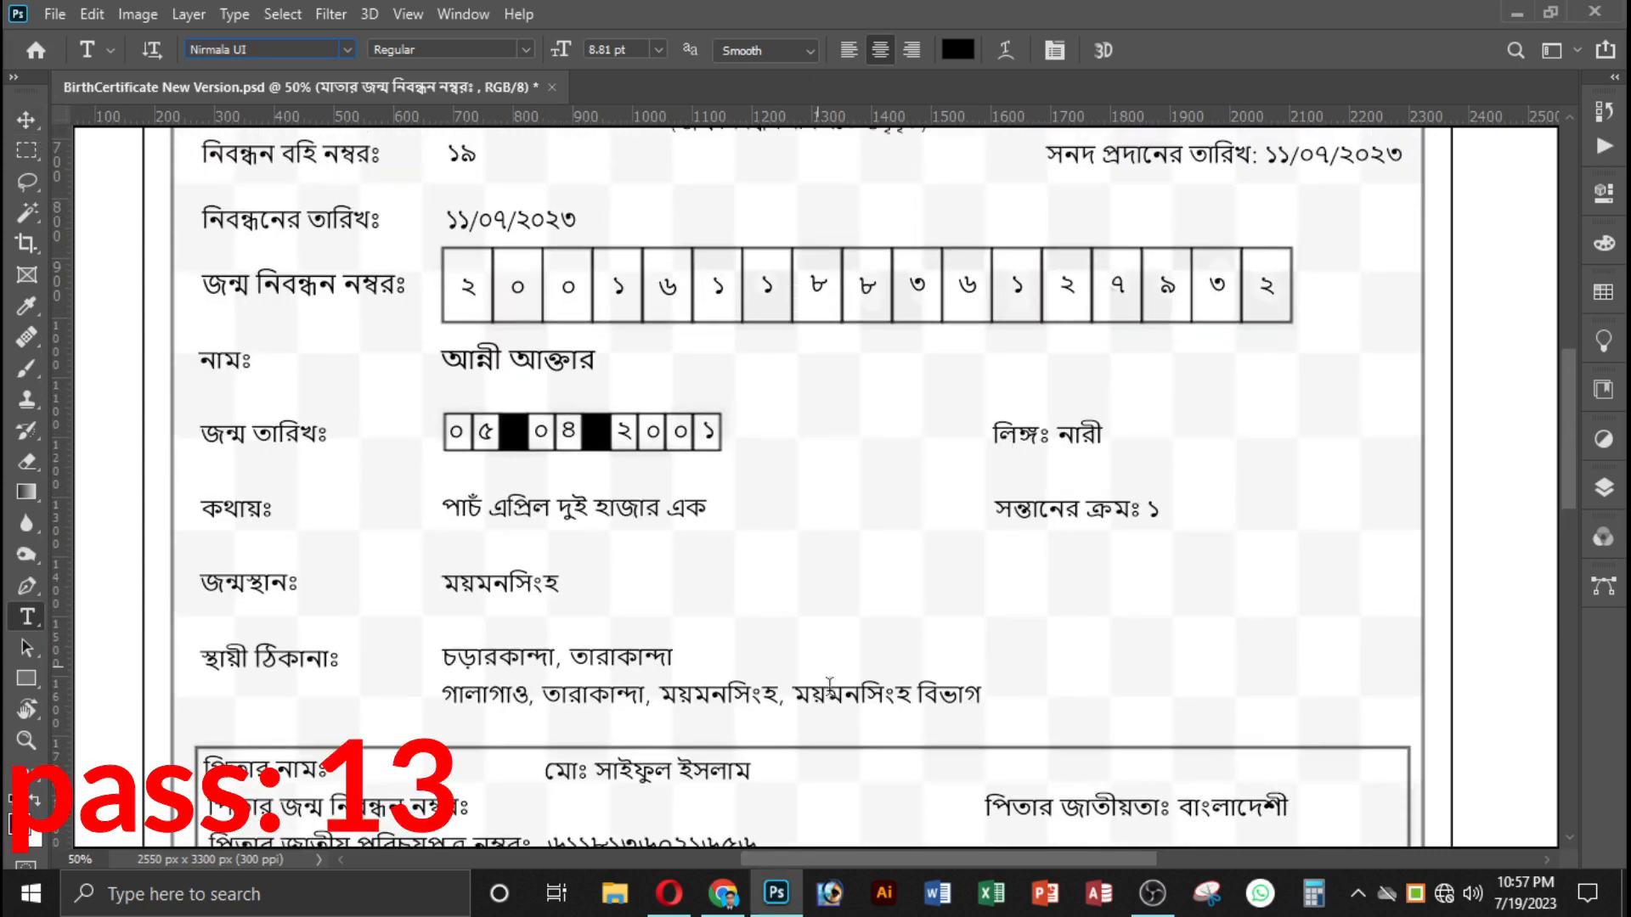
click(26, 120)
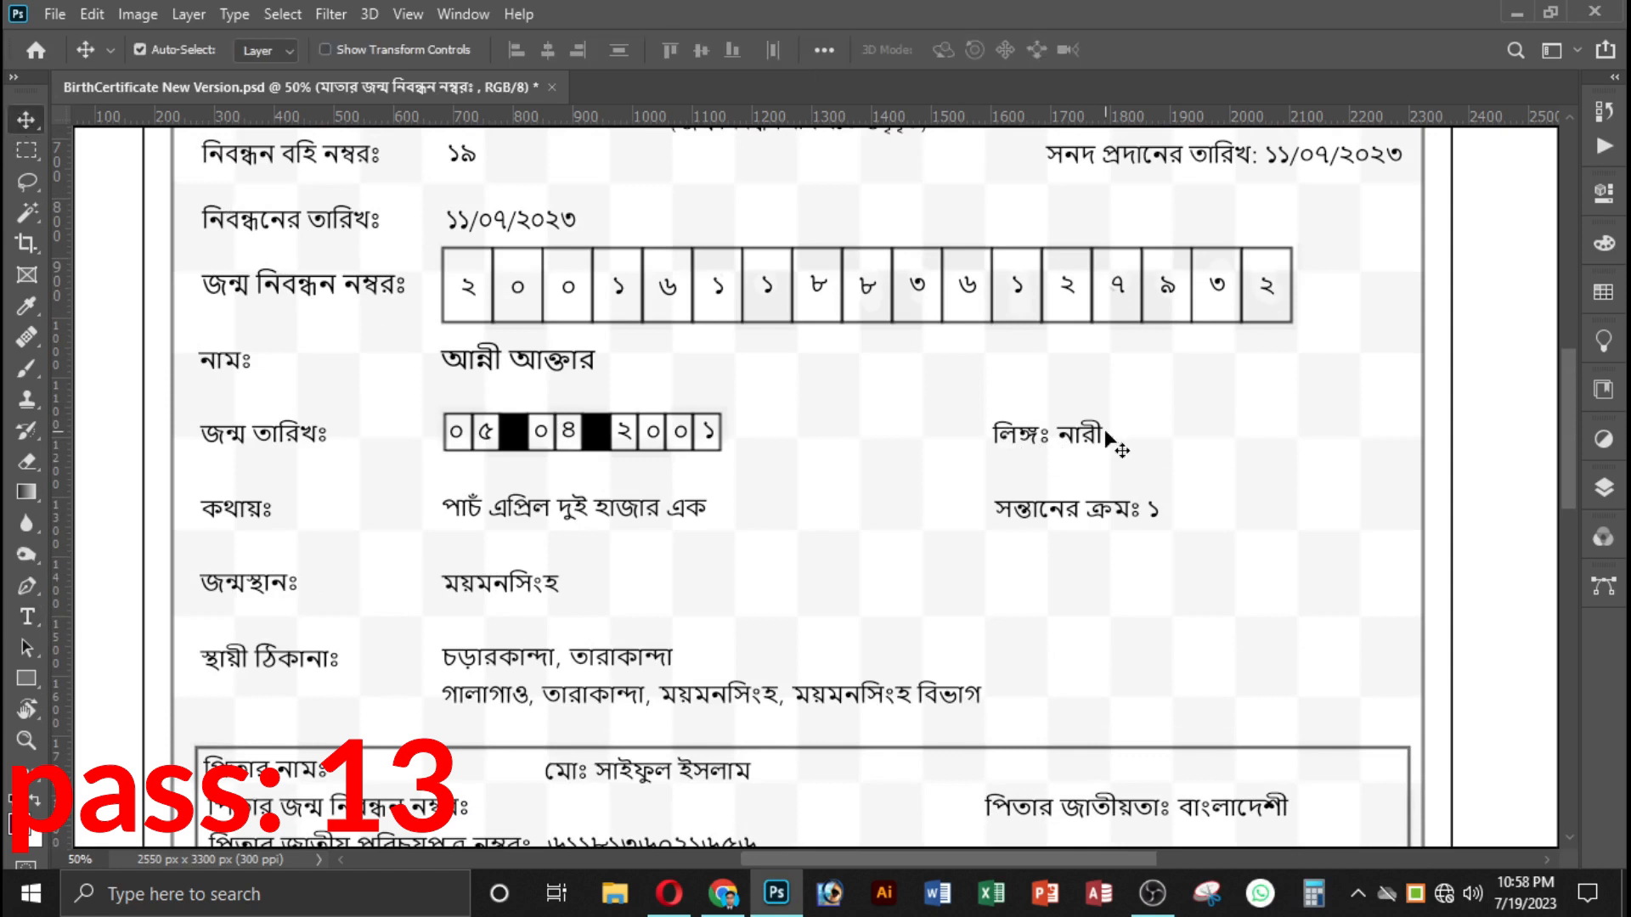
key(ctrl+minus)
scroll(1104, 431, up, 3)
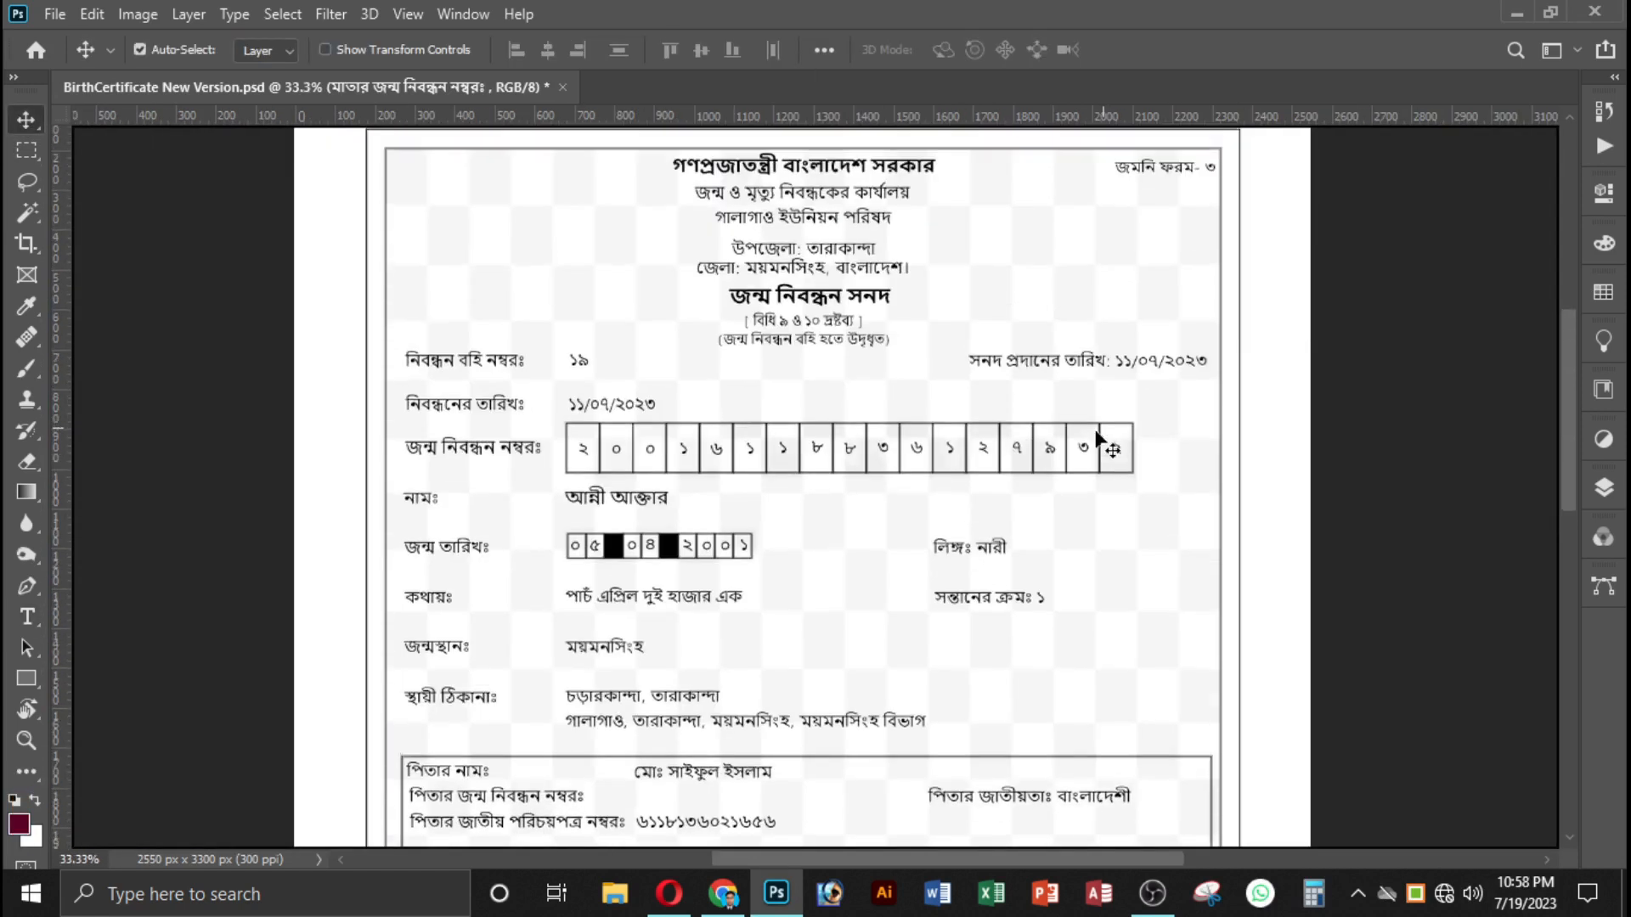
scroll(1005, 594, down, 7)
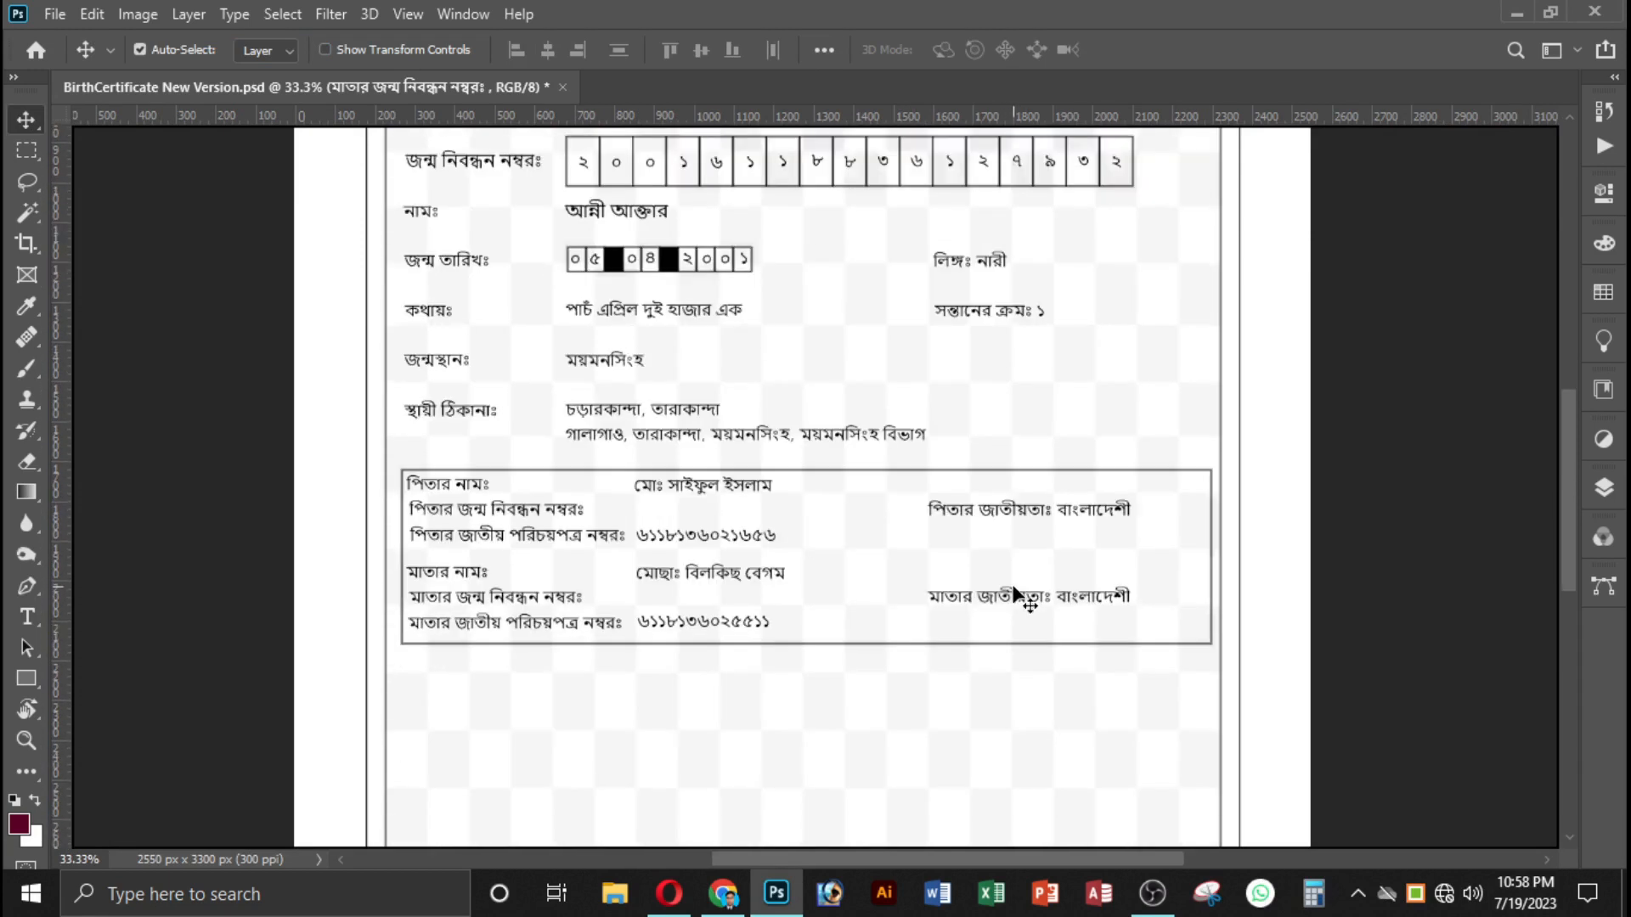
scroll(1019, 595, down, 7)
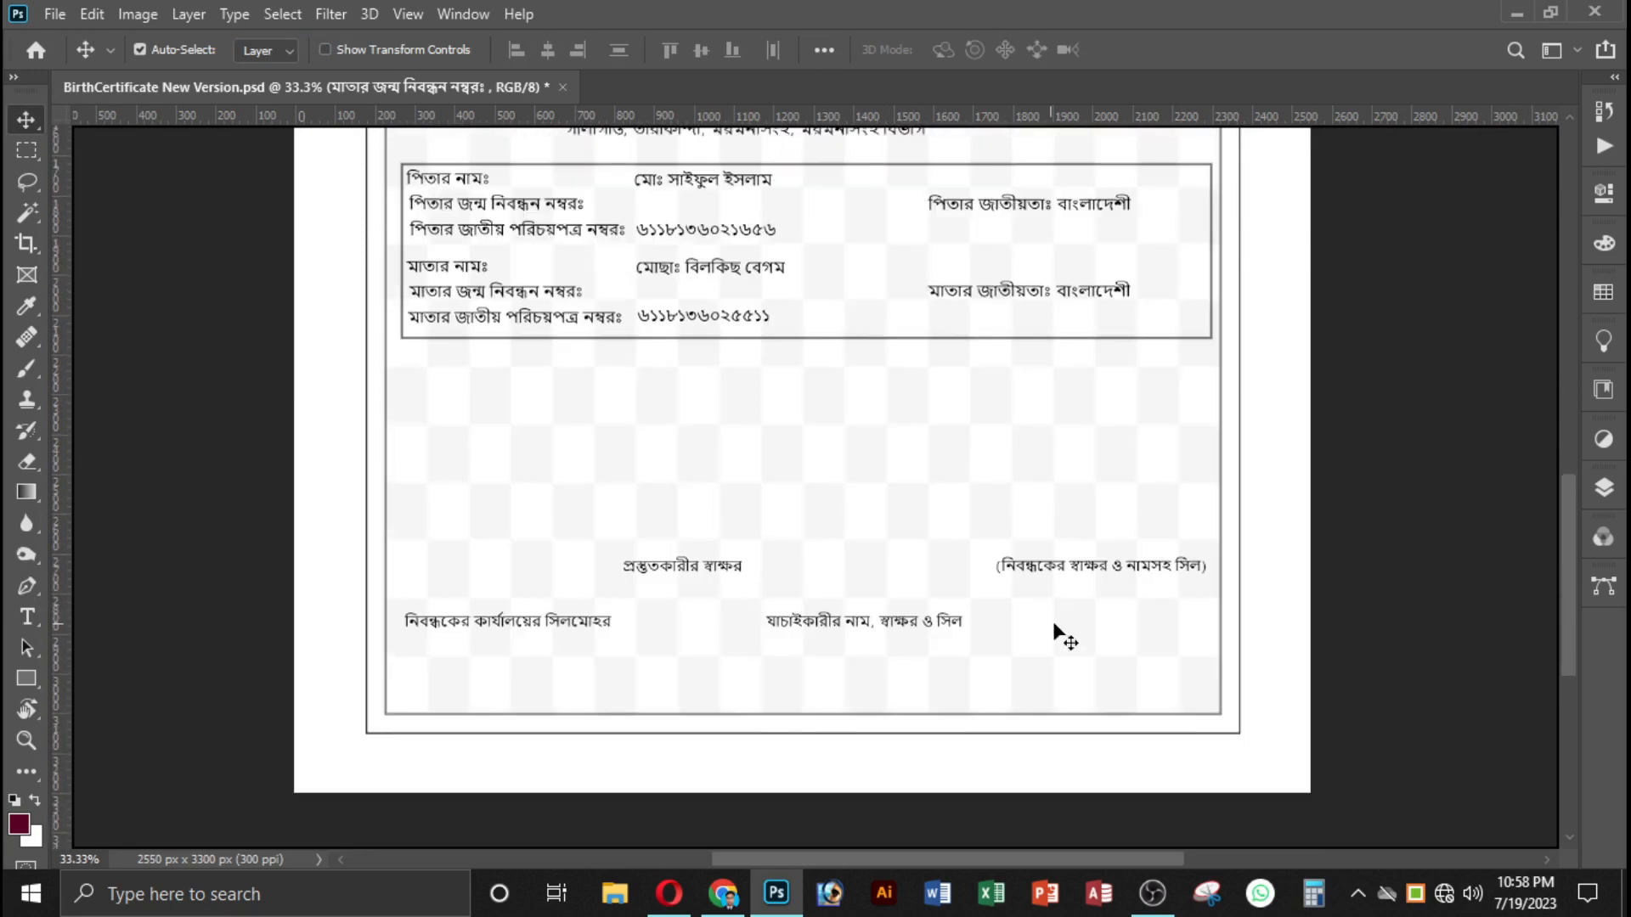
scroll(960, 552, down, 1)
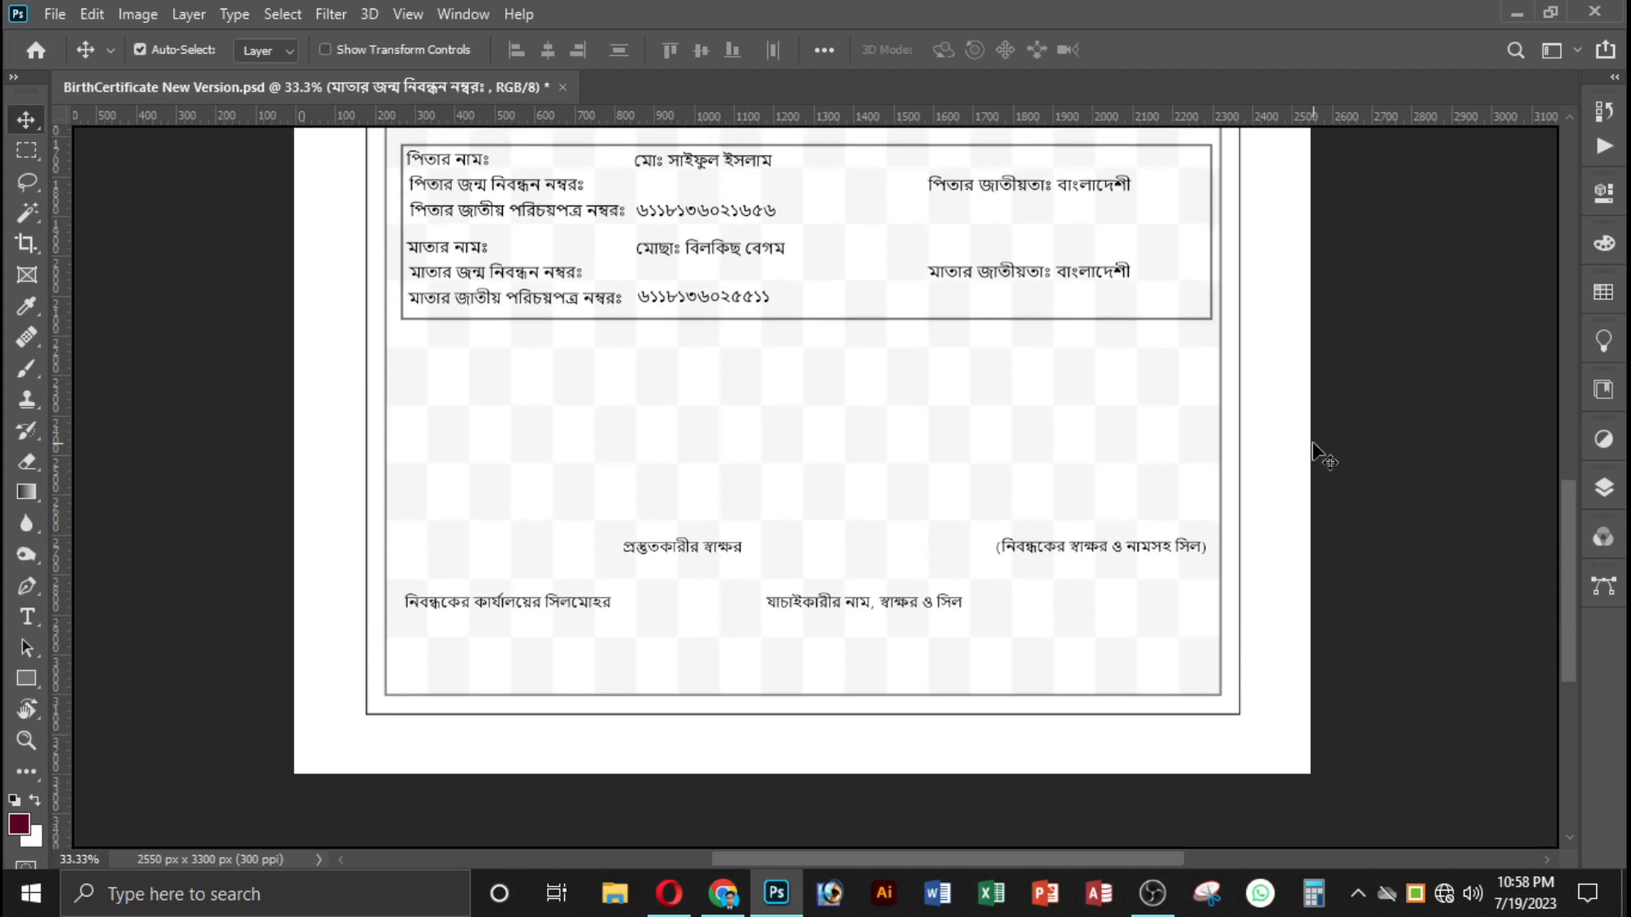